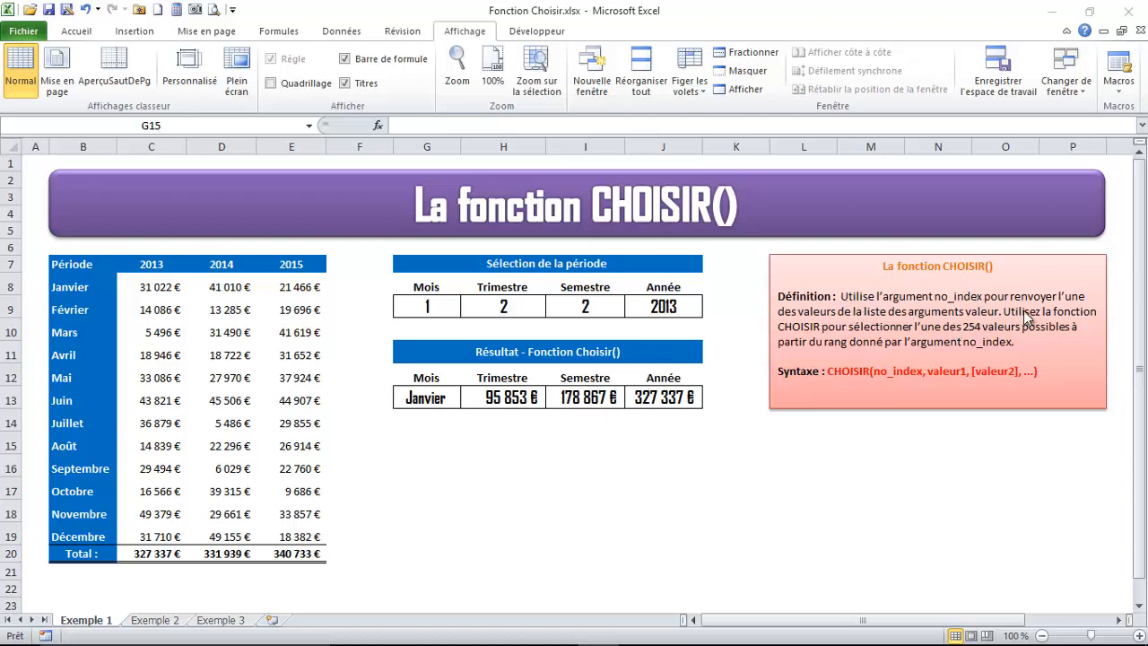
# Examine the 2013, 2014 and 2015 column headings and the month labels of the Période table
pyautogui.click(143, 286)
pyautogui.click(109, 267)
pyautogui.click(173, 272)
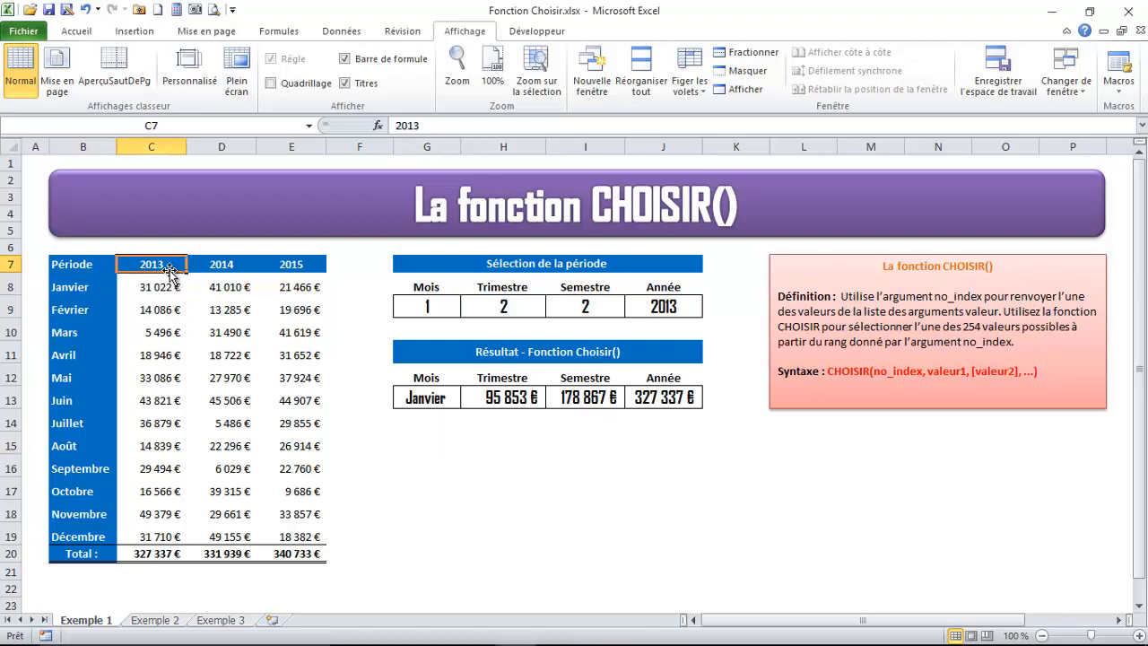
pyautogui.click(227, 267)
pyautogui.click(293, 267)
pyautogui.click(149, 264)
pyautogui.click(229, 264)
pyautogui.click(266, 264)
pyautogui.click(90, 292)
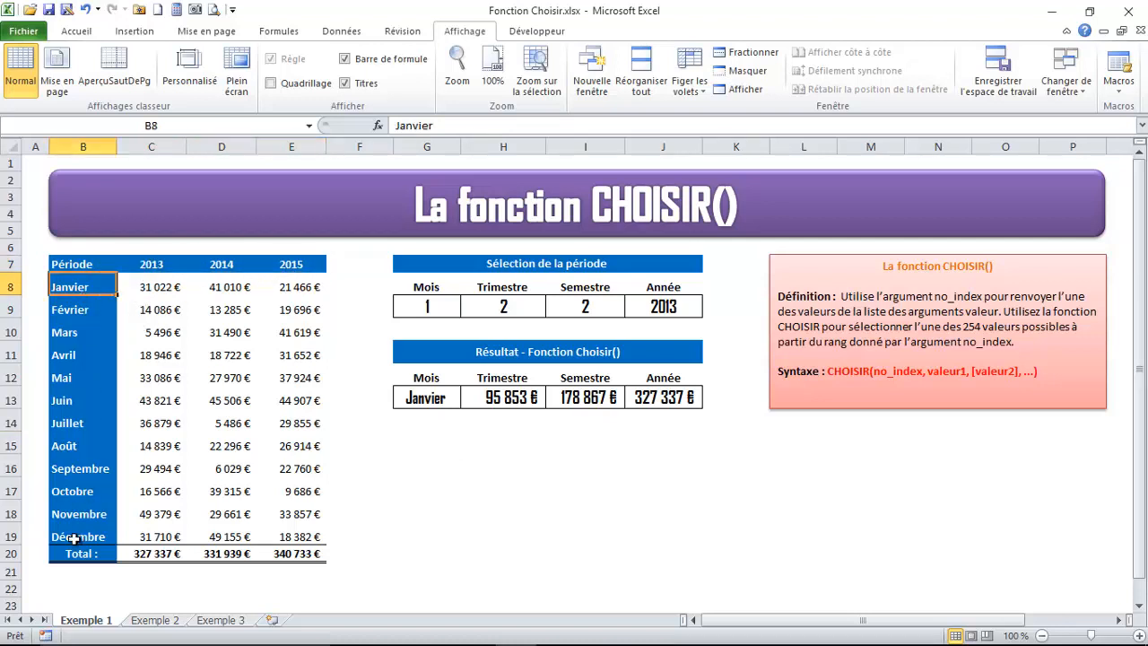
# Examine the Mois, Trimestre, Semestre and Année selection cells and the values each one offers
pyautogui.click(423, 302)
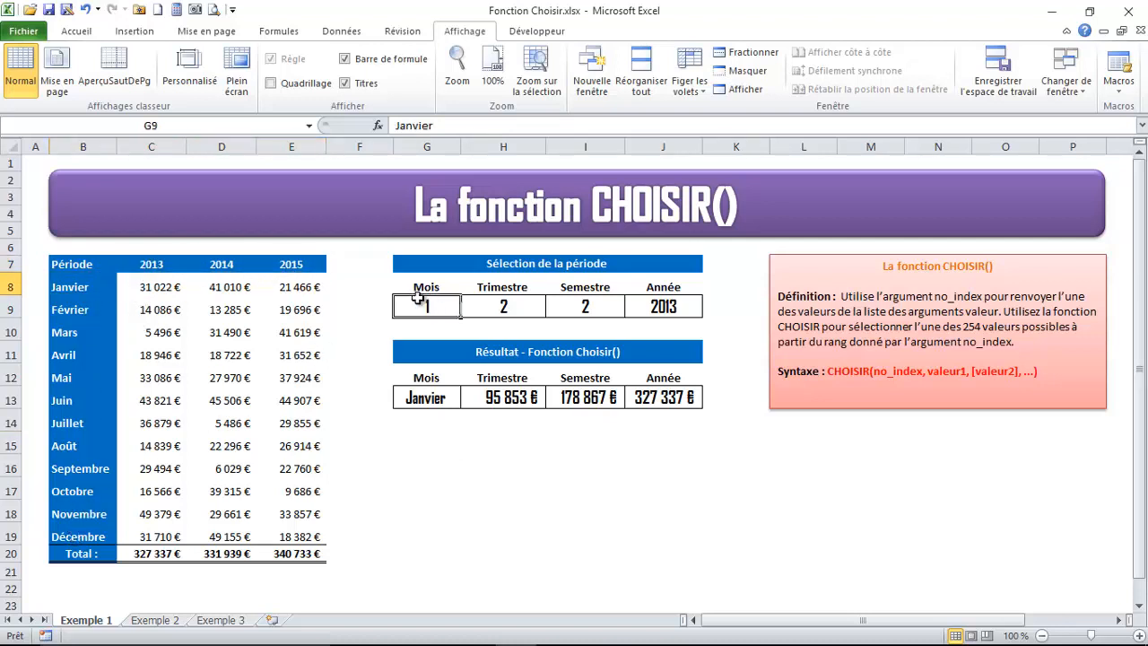
pyautogui.click(502, 307)
pyautogui.click(583, 307)
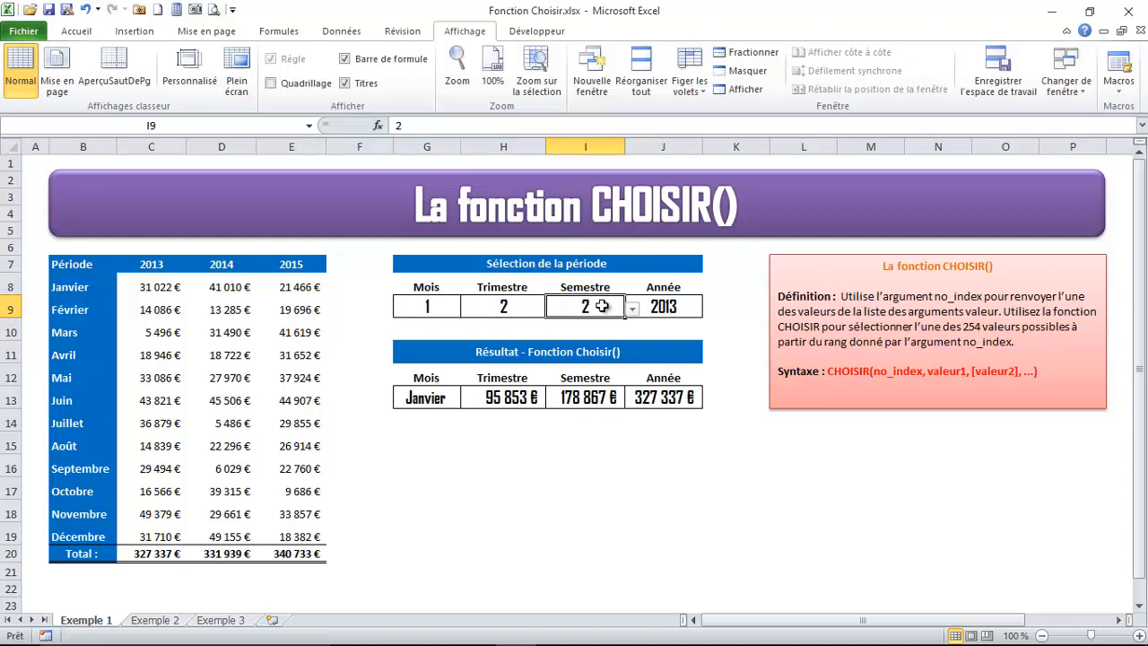
pyautogui.click(673, 308)
pyautogui.click(453, 311)
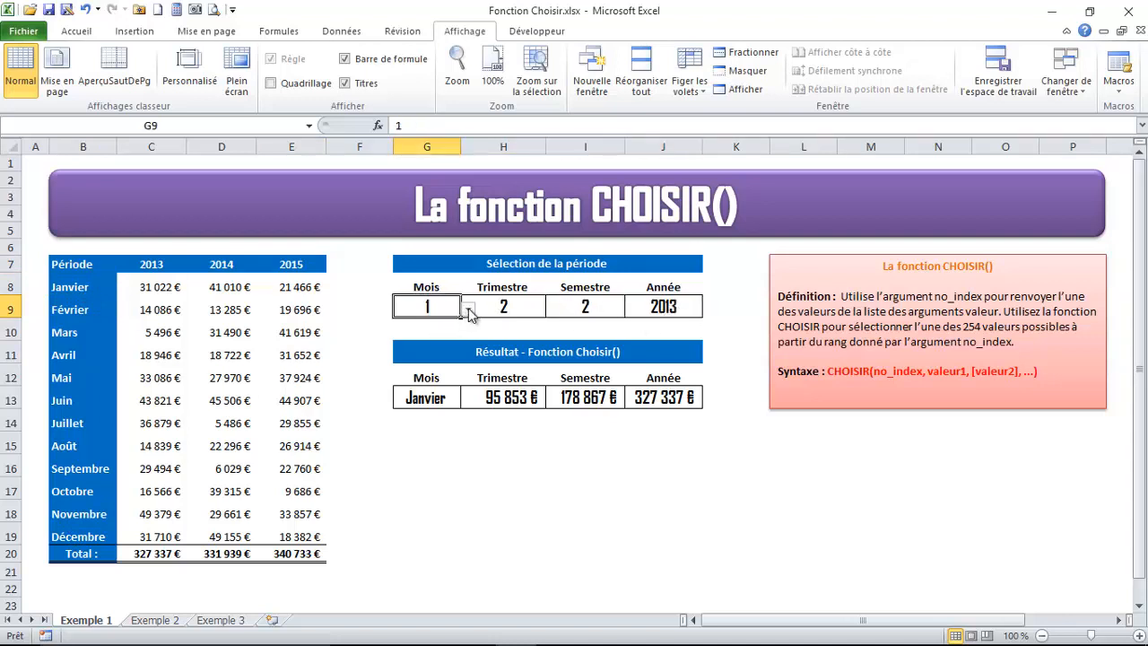
pyautogui.click(468, 309)
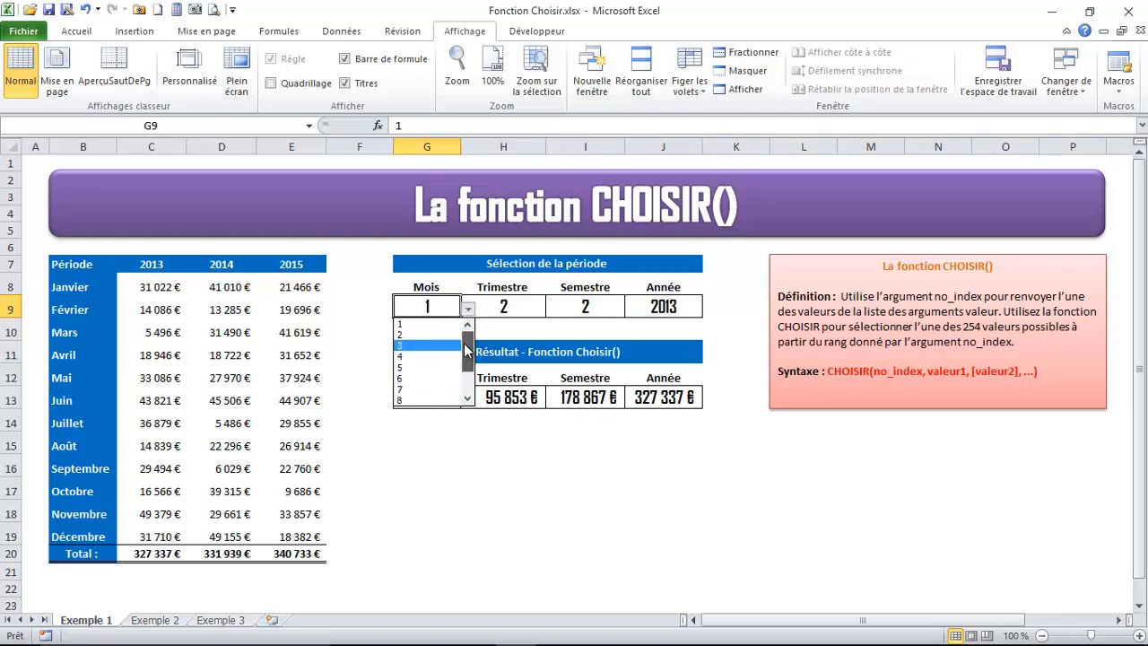
pyautogui.moveTo(464, 349)
pyautogui.mouseDown()
pyautogui.moveTo(467, 379)
pyautogui.moveTo(467, 348)
pyautogui.mouseUp()
pyautogui.click(497, 307)
pyautogui.click(500, 307)
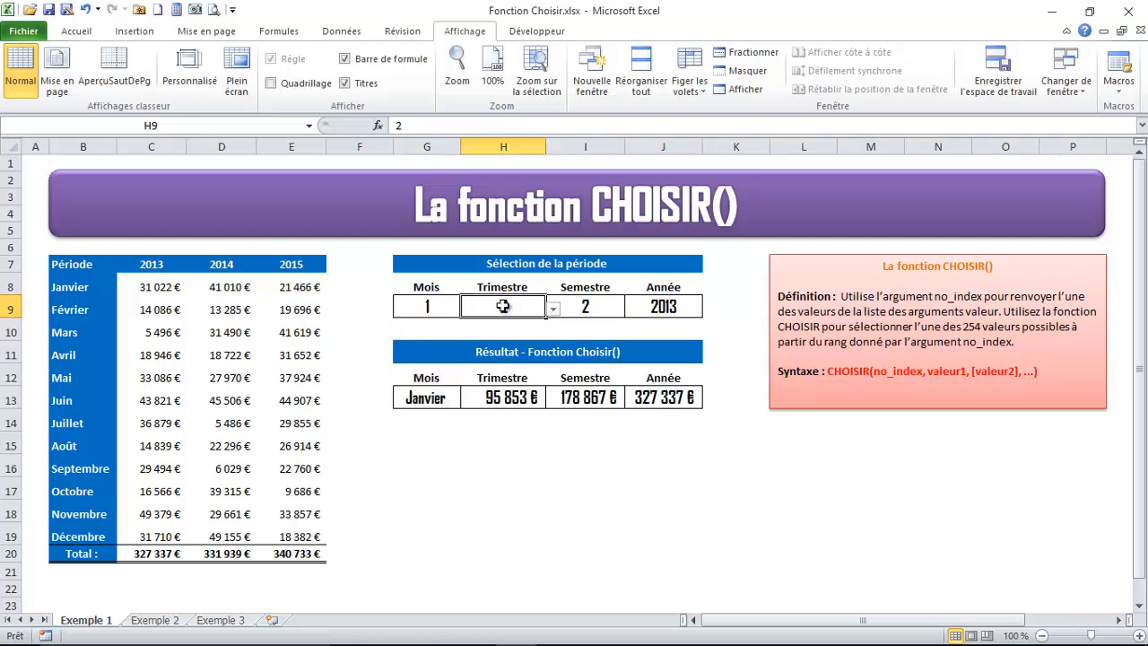
pyautogui.click(555, 309)
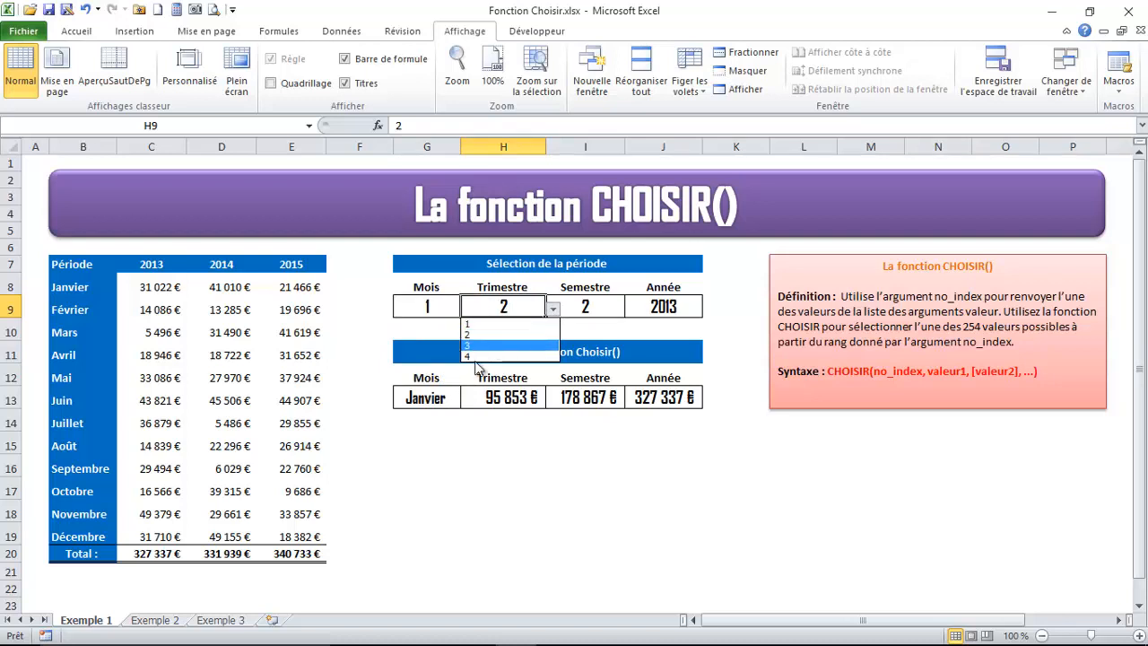
pyautogui.click(597, 311)
pyautogui.click(592, 308)
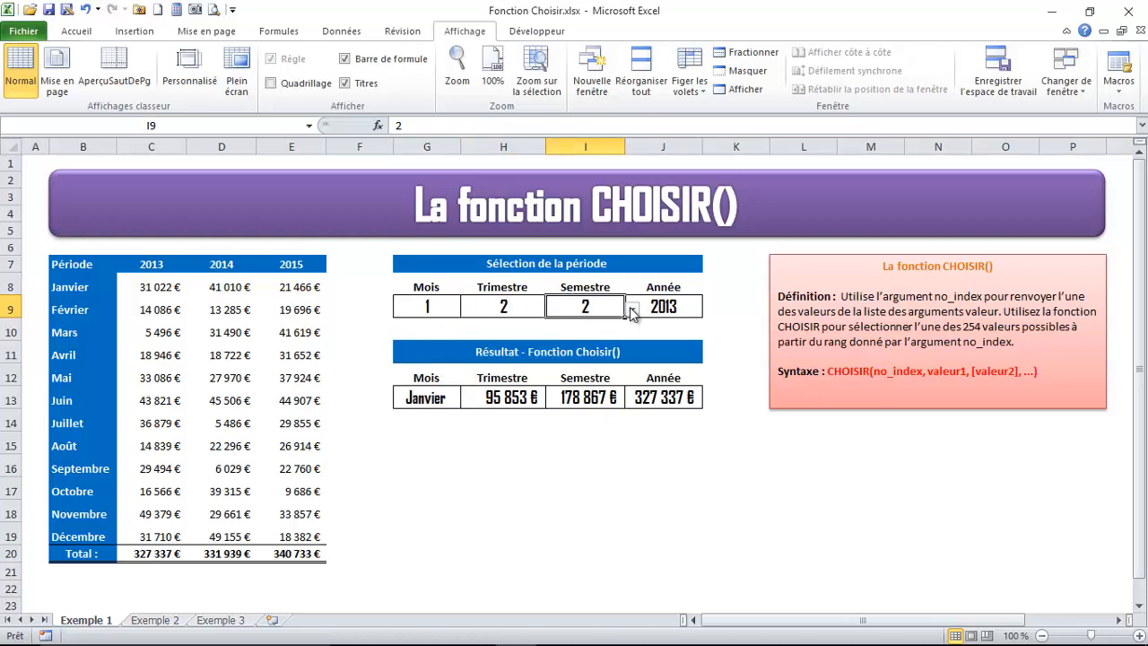
pyautogui.click(631, 308)
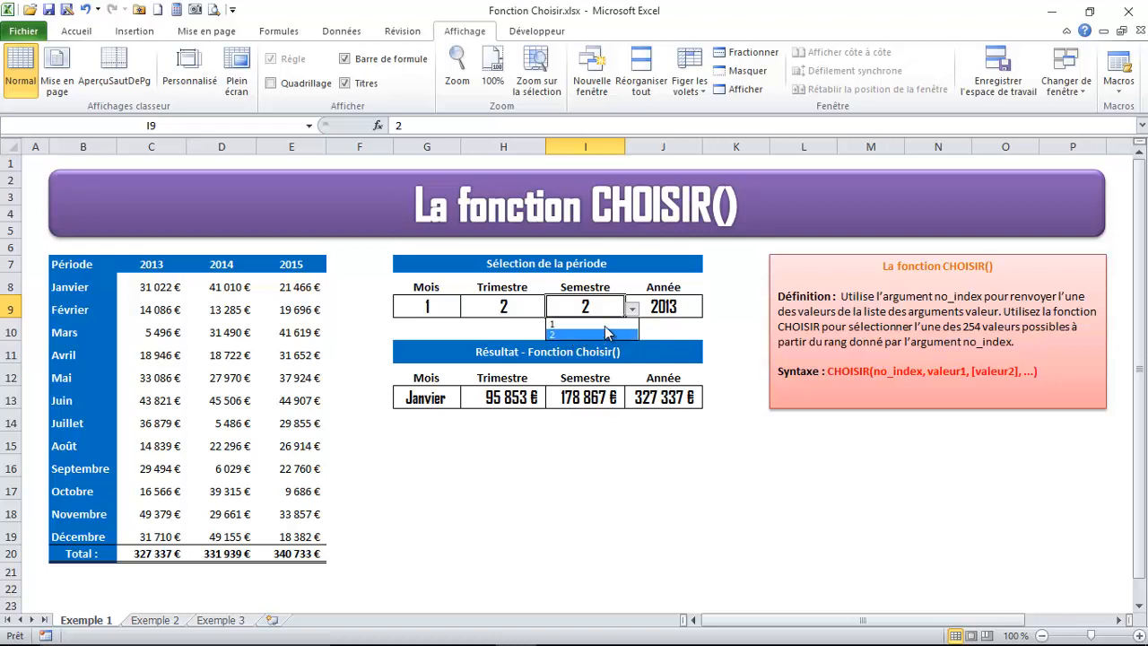
pyautogui.click(671, 309)
pyautogui.click(707, 309)
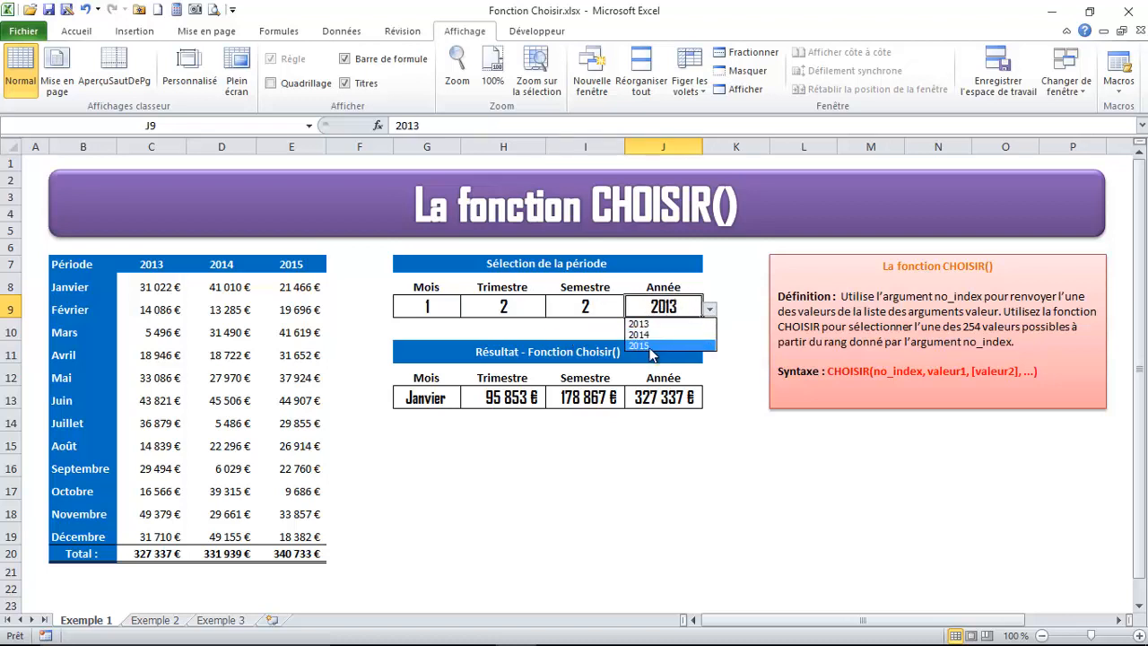
# Examine the month index in G9 and the CHOISIR formula in G13 that depends on it
pyautogui.click(429, 303)
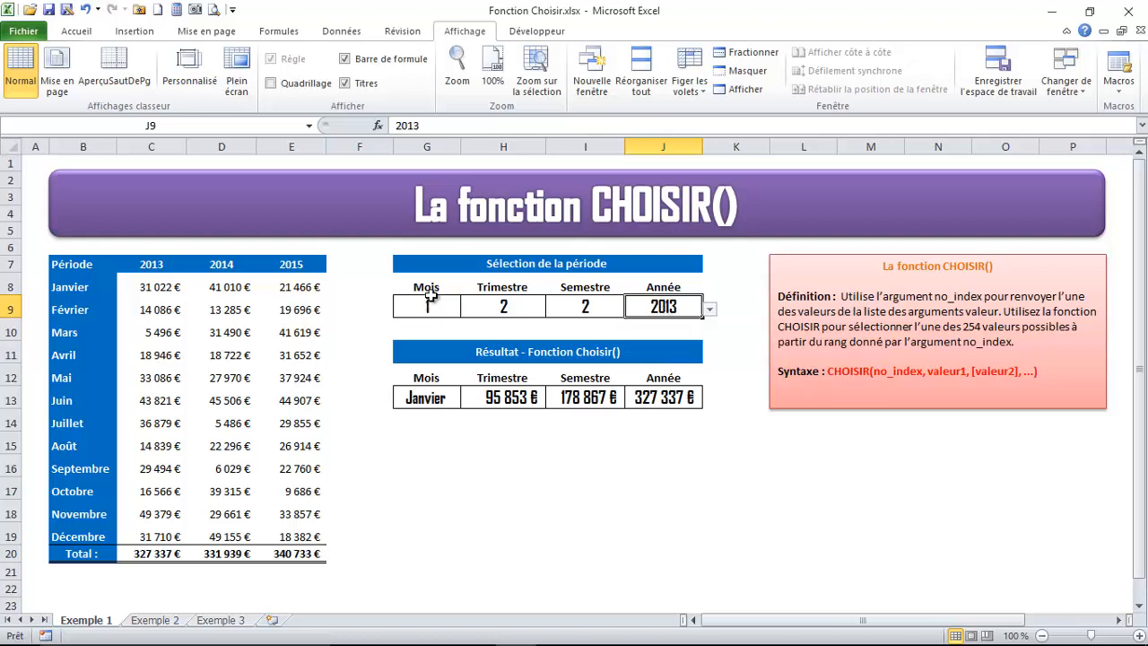
pyautogui.click(421, 305)
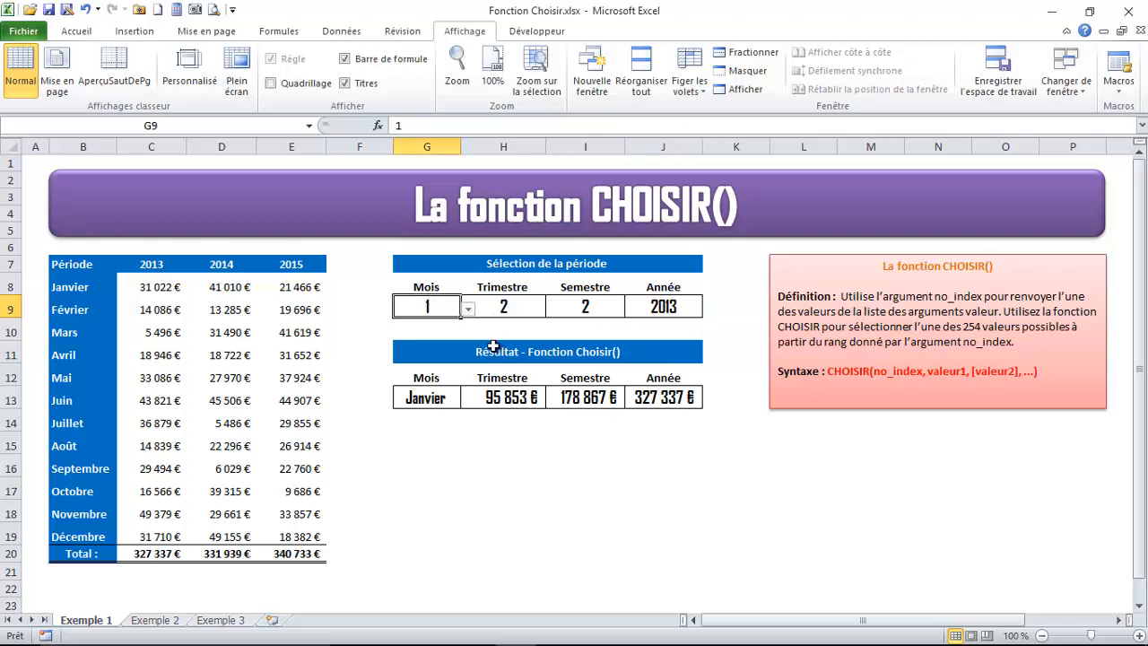
pyautogui.click(426, 398)
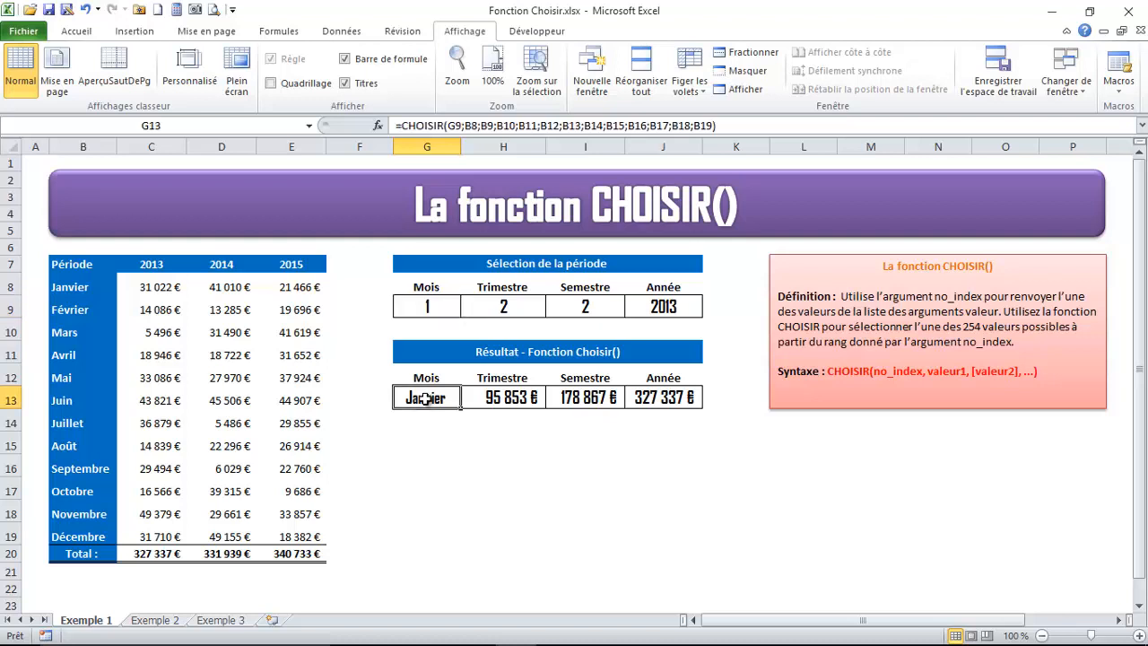
pyautogui.click(429, 422)
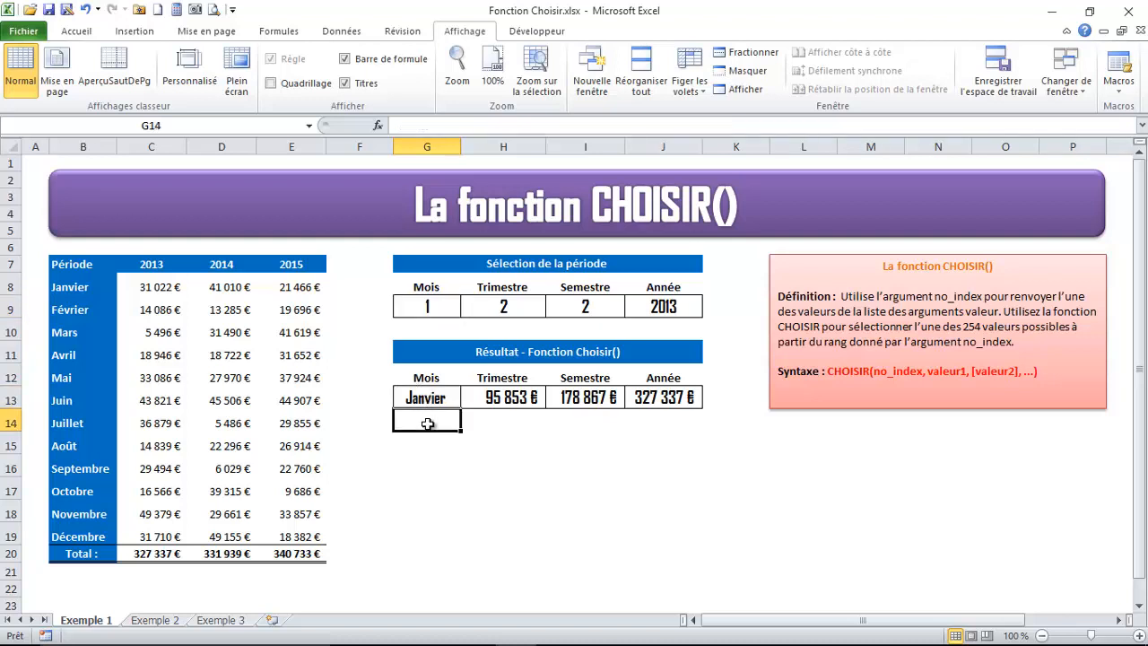
pyautogui.click(432, 441)
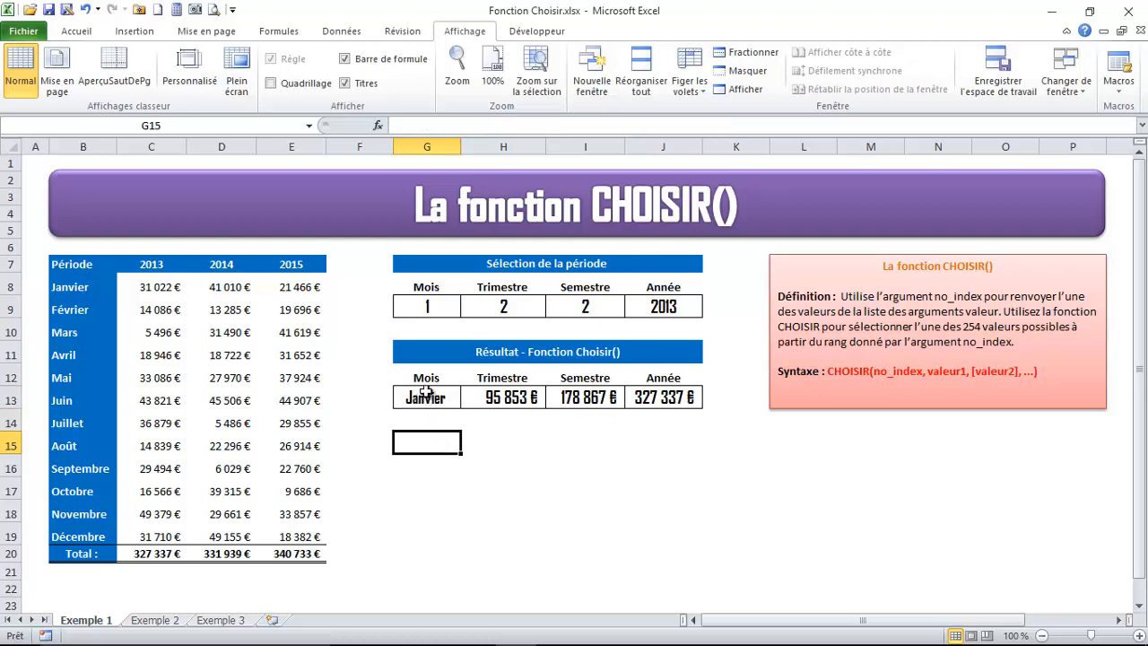
pyautogui.click(431, 307)
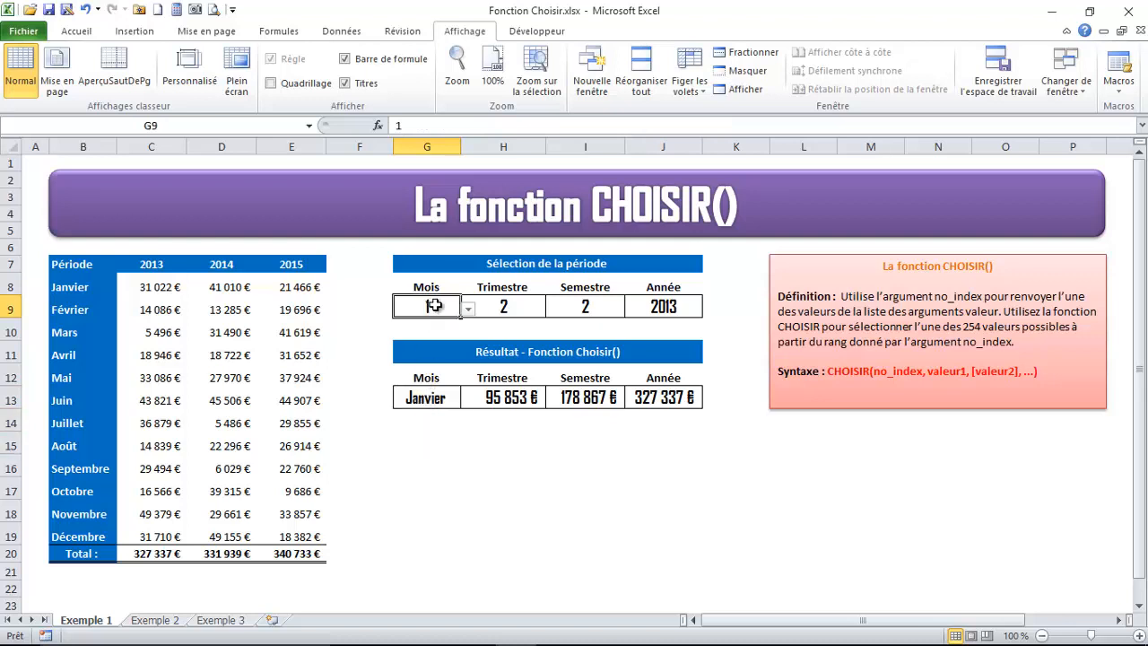
pyautogui.click(437, 398)
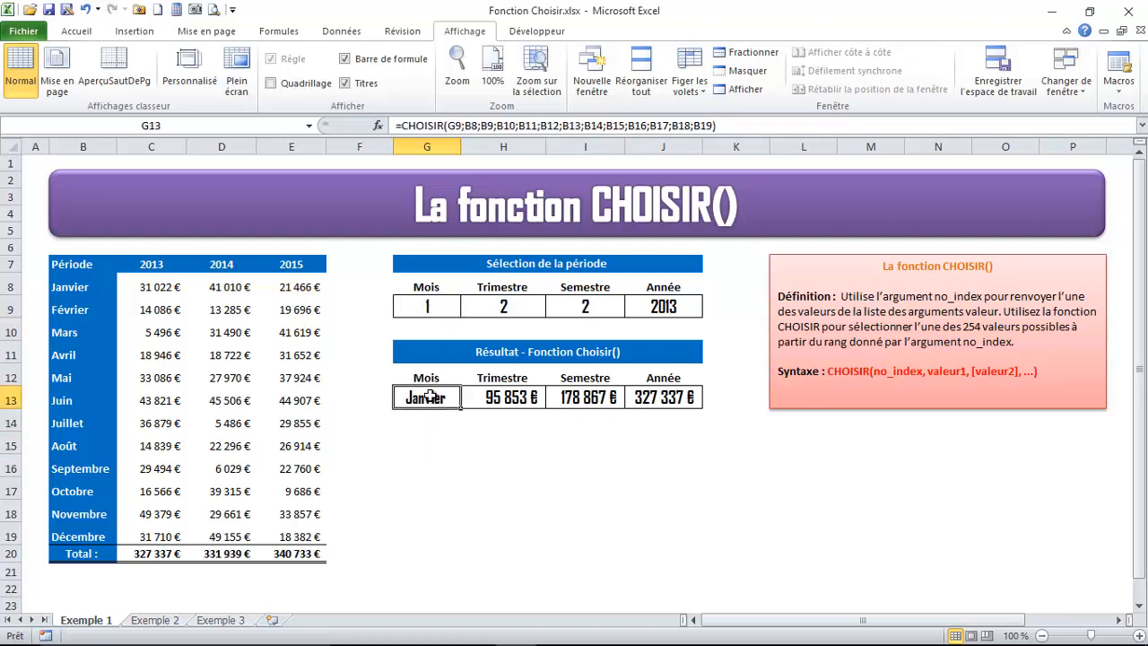
# In G15, begin a CHOISIR formula with G9 as the index number and B8 (Janvier) as the first value
pyautogui.click(425, 435)
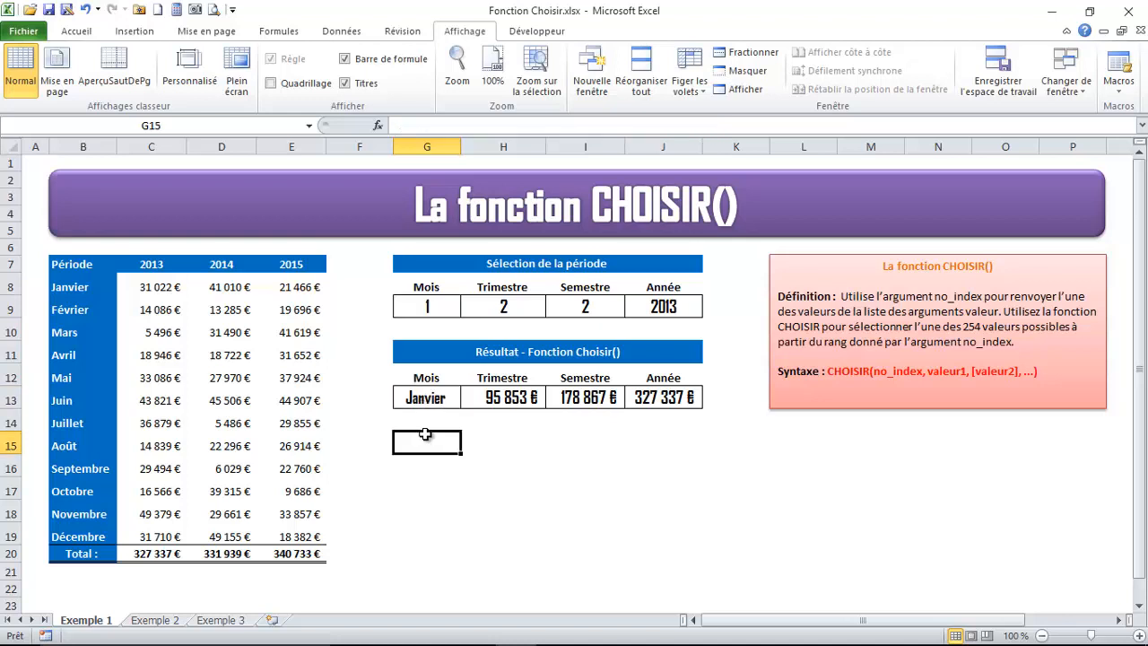
pyautogui.write('=chois')
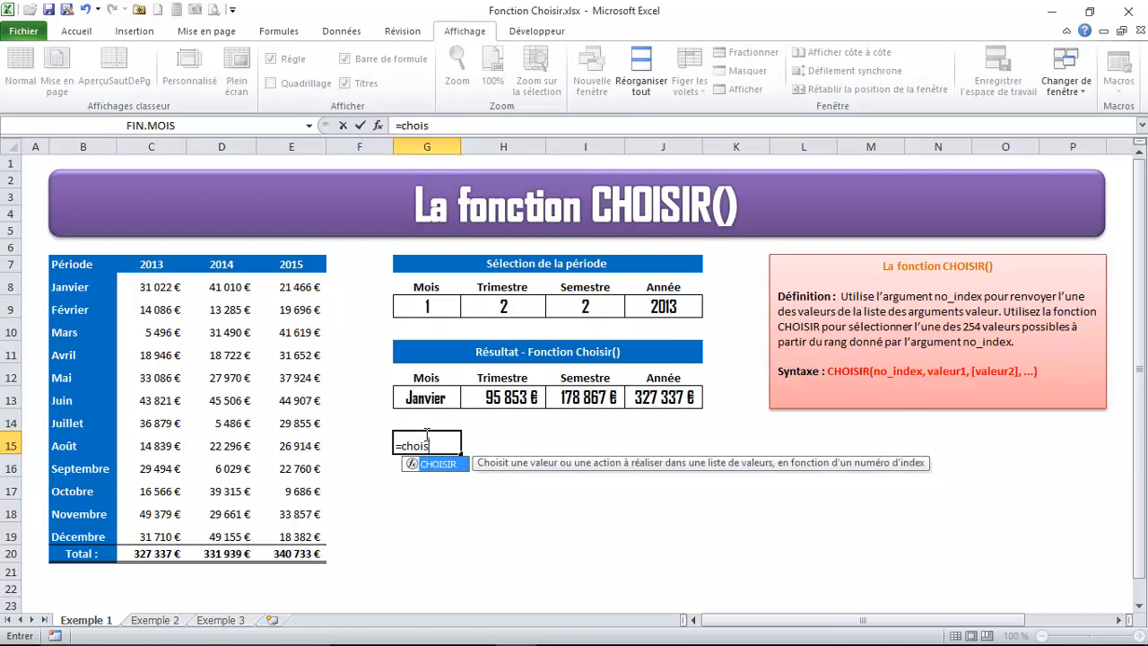
pyautogui.write('ir(')
pyautogui.press('BackSpace')
pyautogui.write('(')
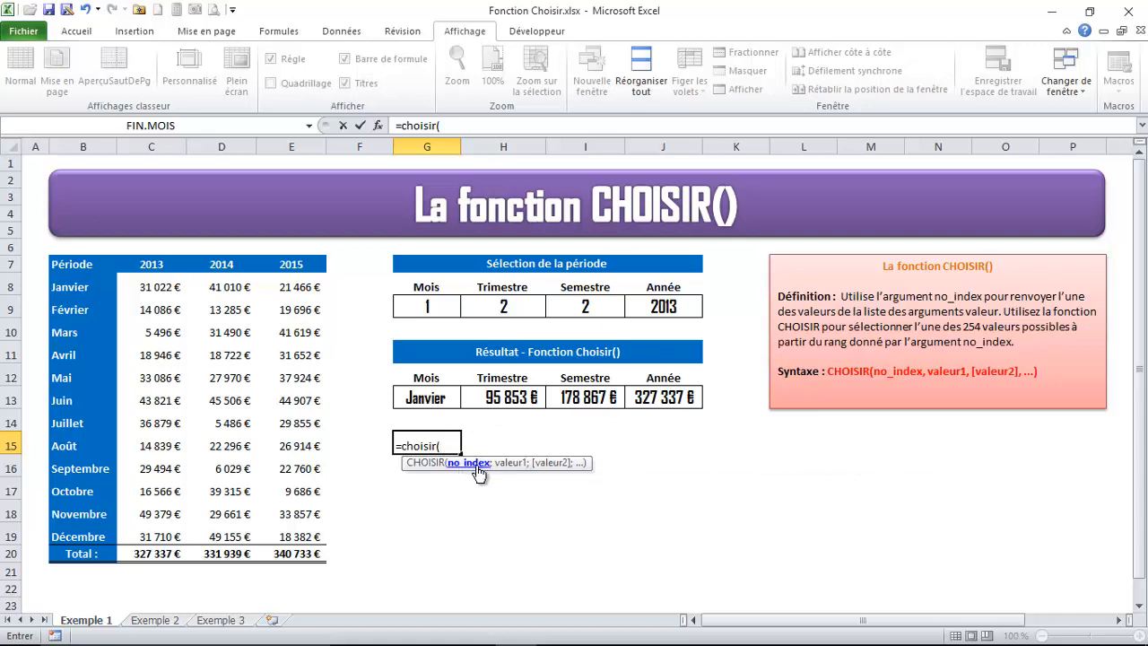
pyautogui.click(422, 306)
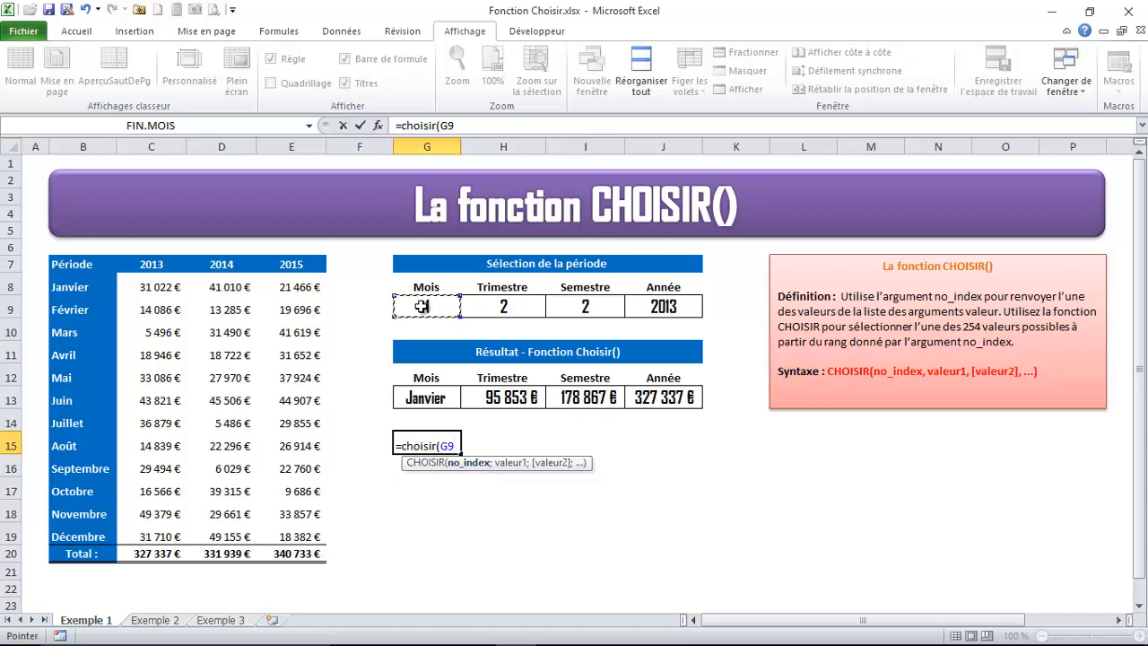
pyautogui.write(';')
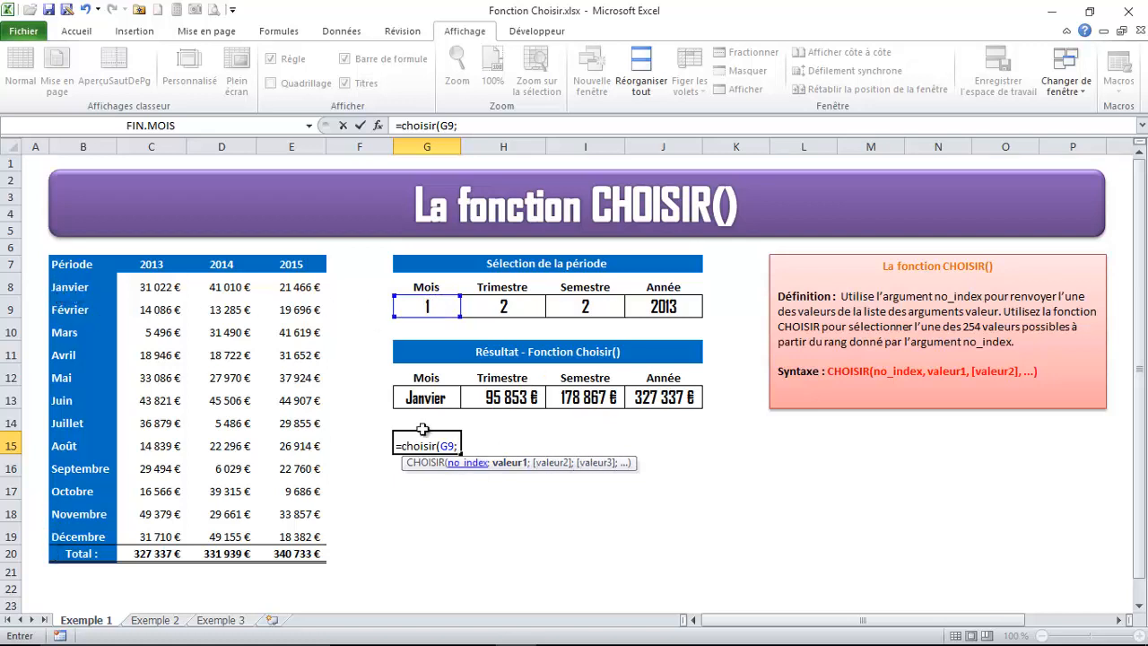
pyautogui.click(78, 289)
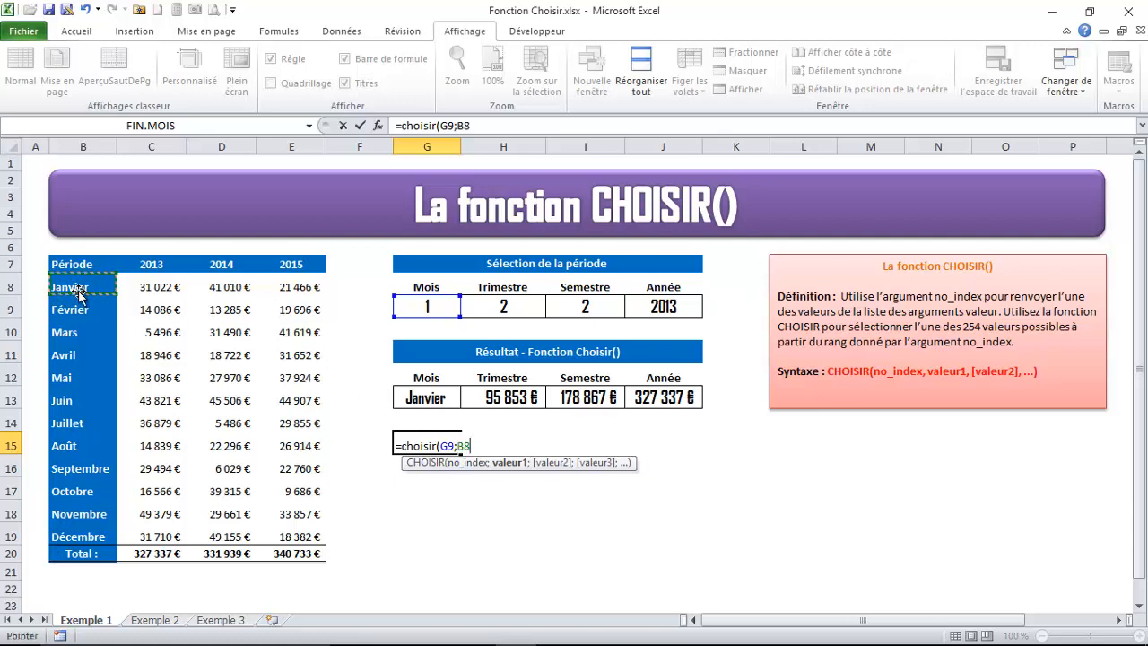
pyautogui.write(';')
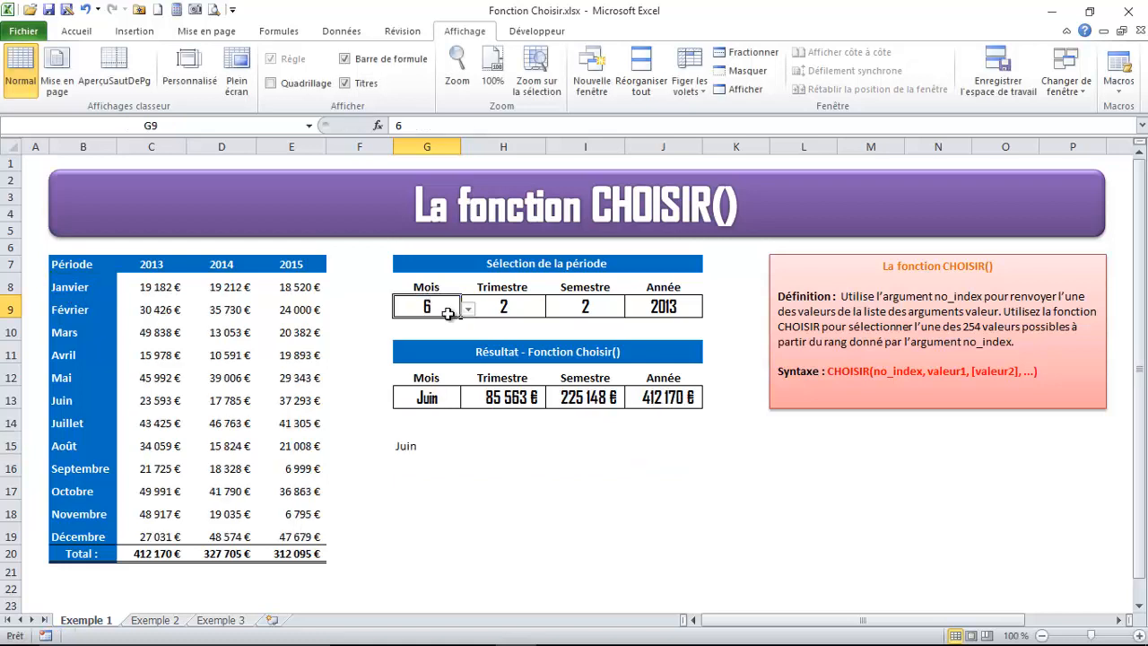
# Test the G15 formula by setting the month number in G9 to 12 and to 11
pyautogui.click(467, 308)
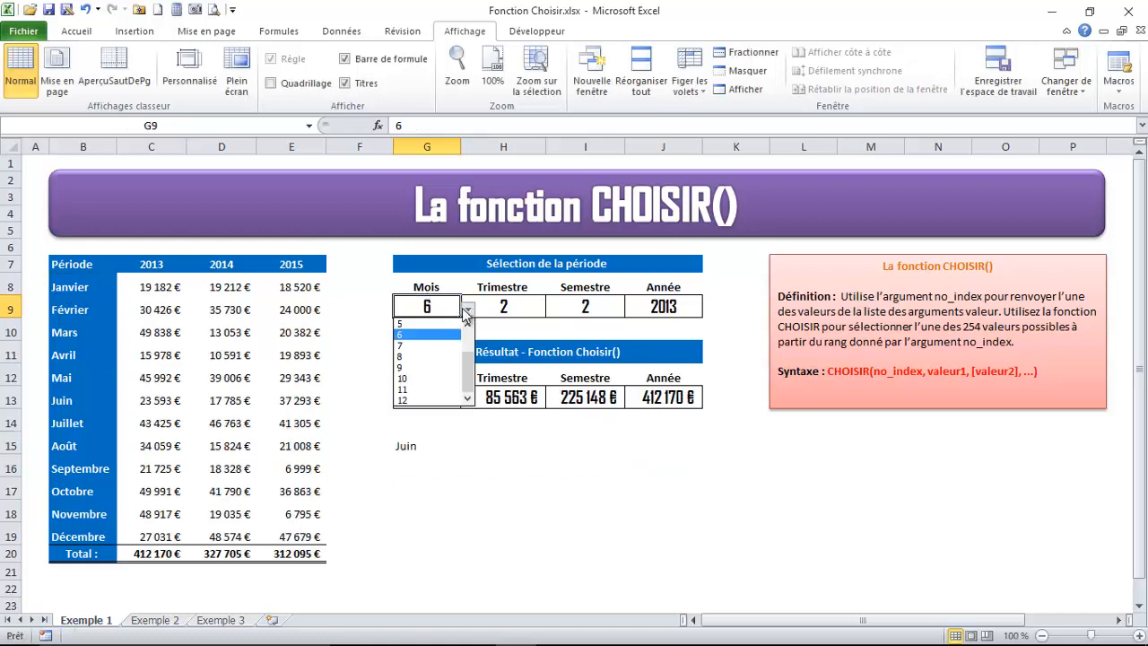
pyautogui.moveTo(467, 332); pyautogui.dragTo(468, 386)
pyautogui.click(427, 400)
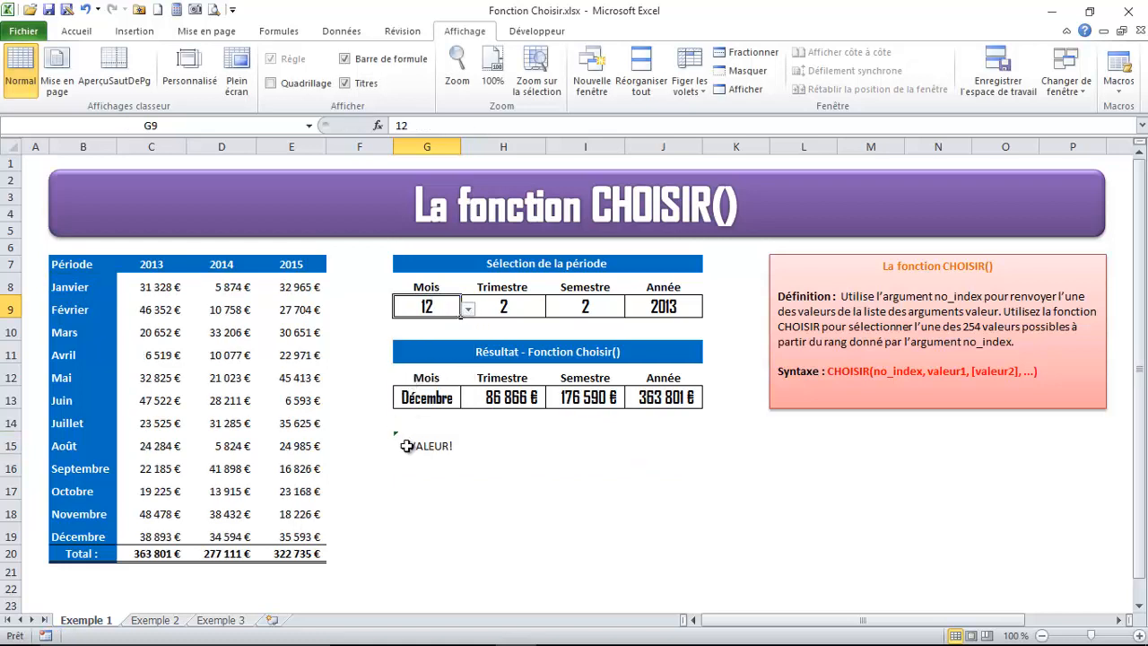
pyautogui.click(467, 308)
pyautogui.click(413, 390)
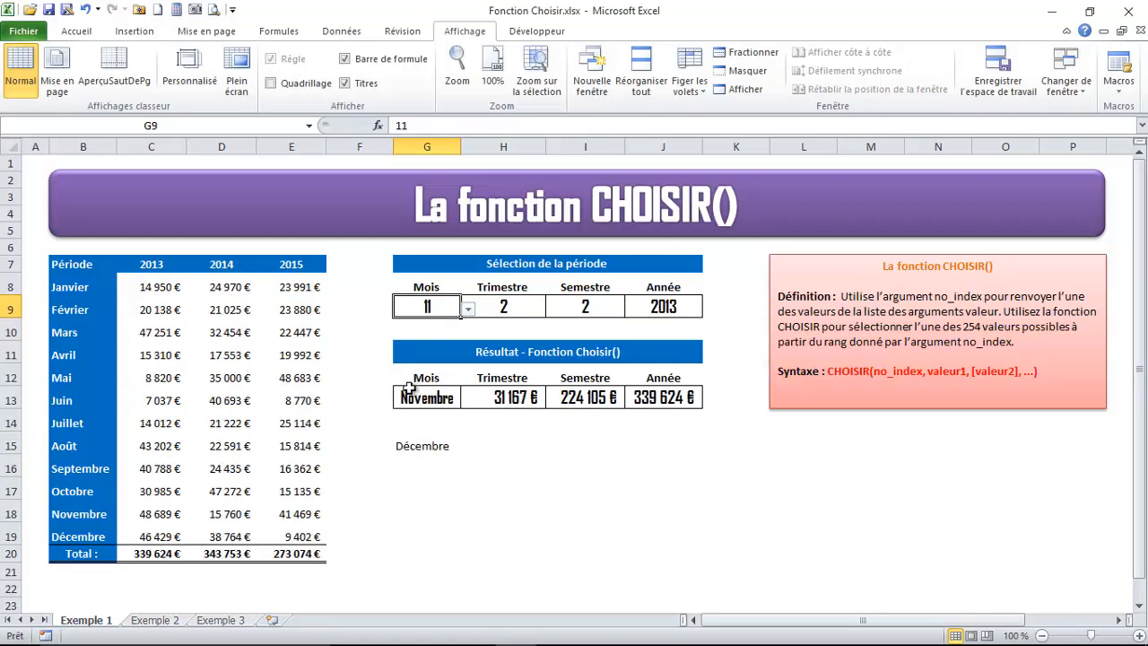
# Compare the formula in G15 with the month number in G9 and the month list starting at B8
pyautogui.click(422, 439)
pyautogui.click(431, 309)
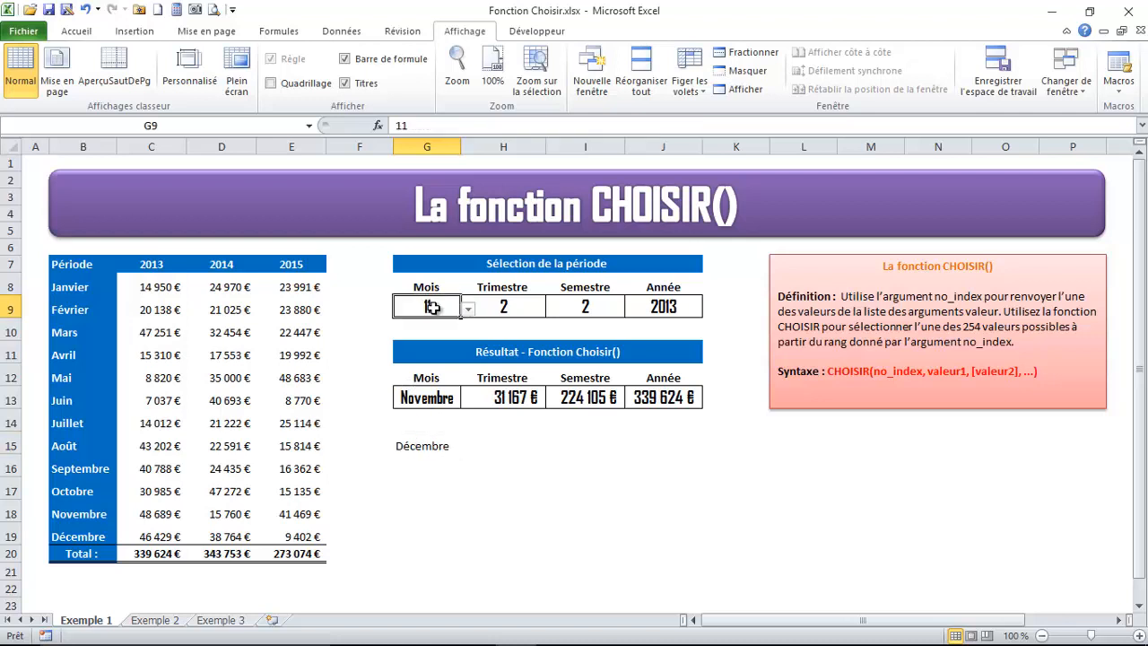
pyautogui.click(422, 443)
pyautogui.click(413, 310)
pyautogui.click(101, 287)
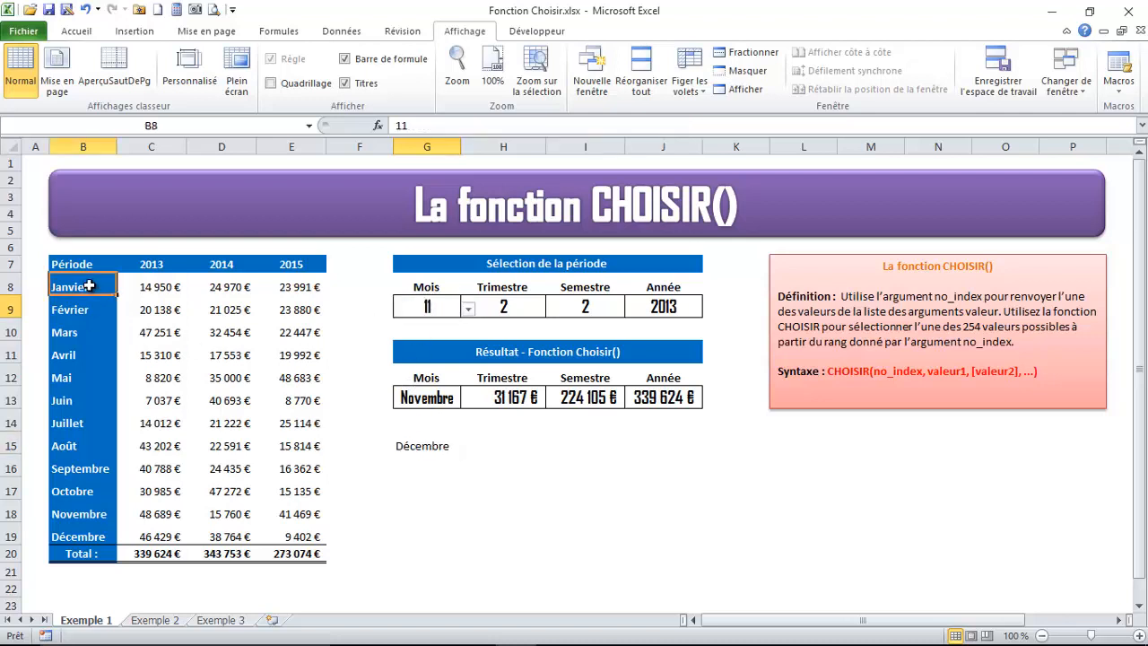
pyautogui.click(422, 442)
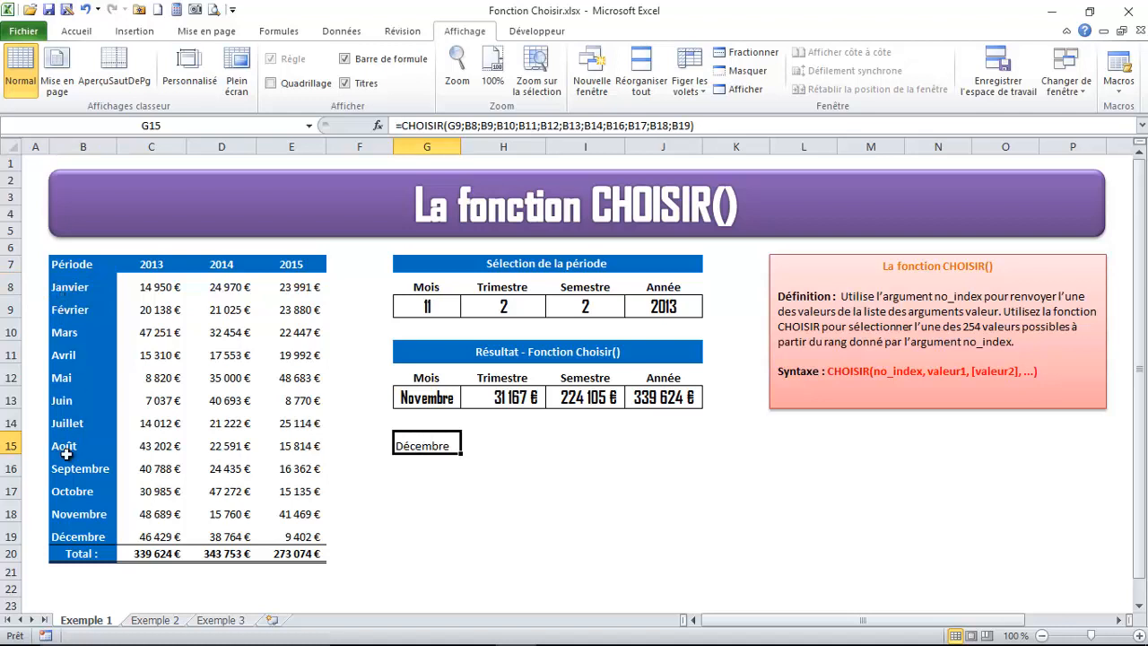
# Test the G15 formula with month number 10 and month number 6 in G9
pyautogui.click(432, 307)
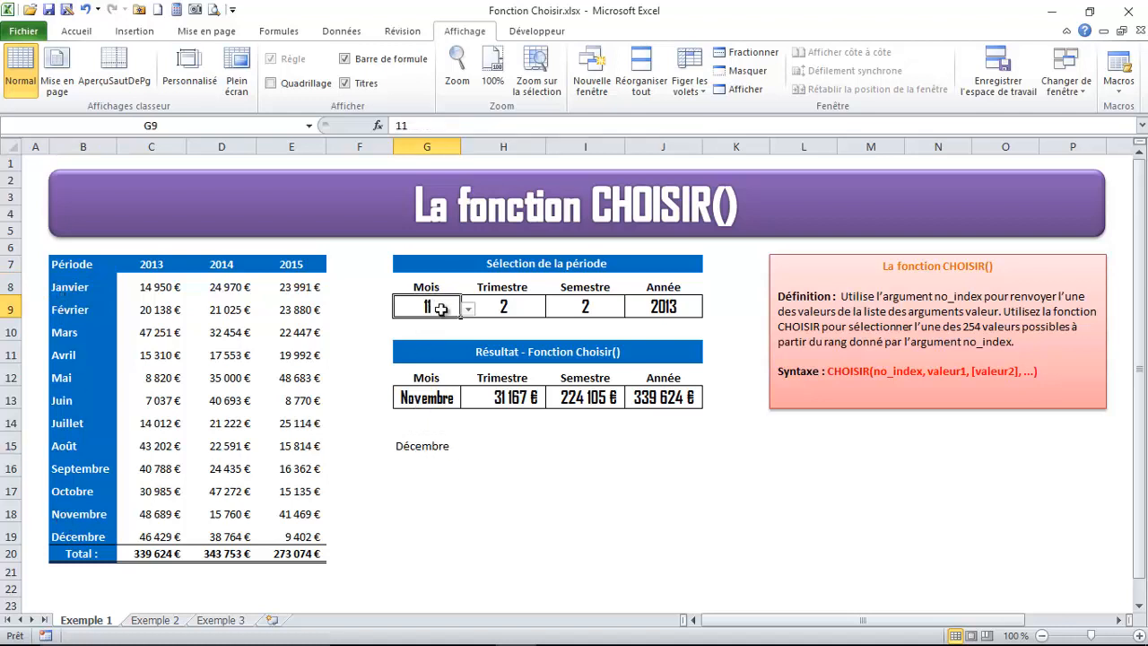
pyautogui.click(468, 308)
pyautogui.click(409, 376)
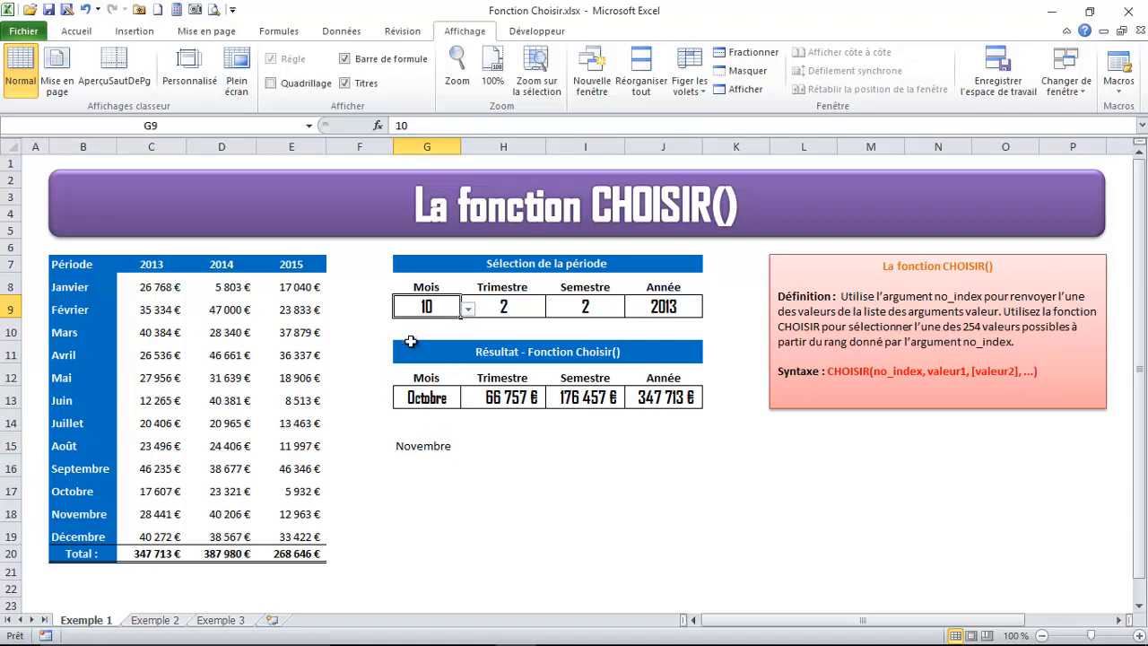
pyautogui.click(468, 309)
pyautogui.click(411, 335)
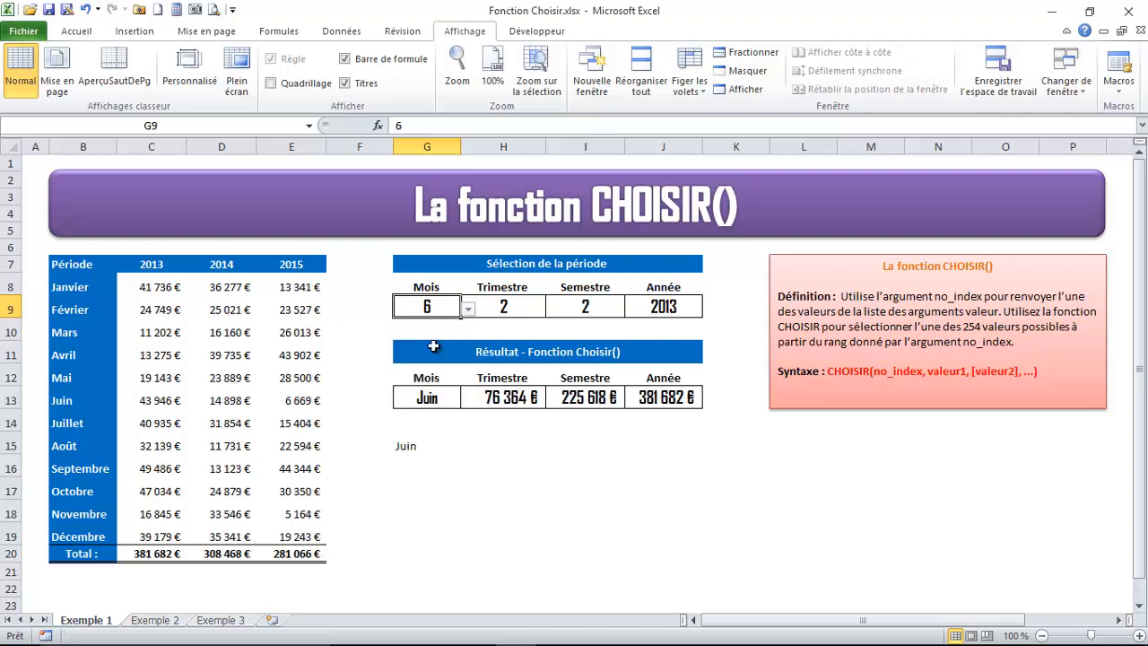
# Test the G15 formula with month number 7 and month number 8 in G9
pyautogui.click(467, 308)
pyautogui.click(405, 436)
pyautogui.click(410, 445)
pyautogui.click(436, 310)
pyautogui.click(467, 309)
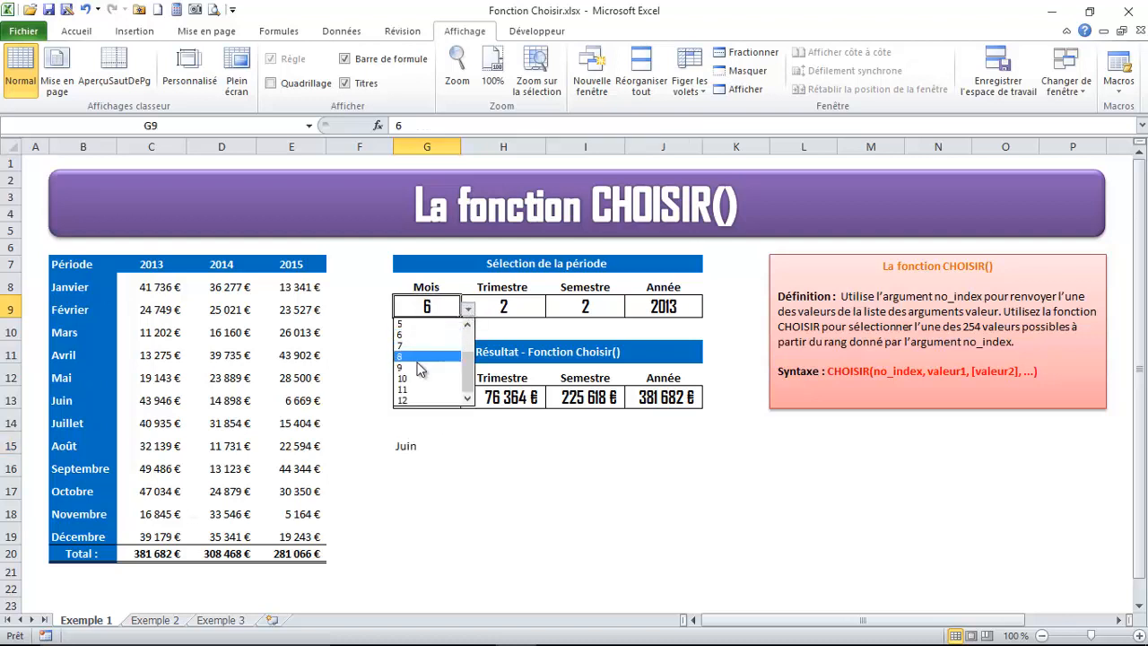
pyautogui.click(408, 344)
pyautogui.click(468, 309)
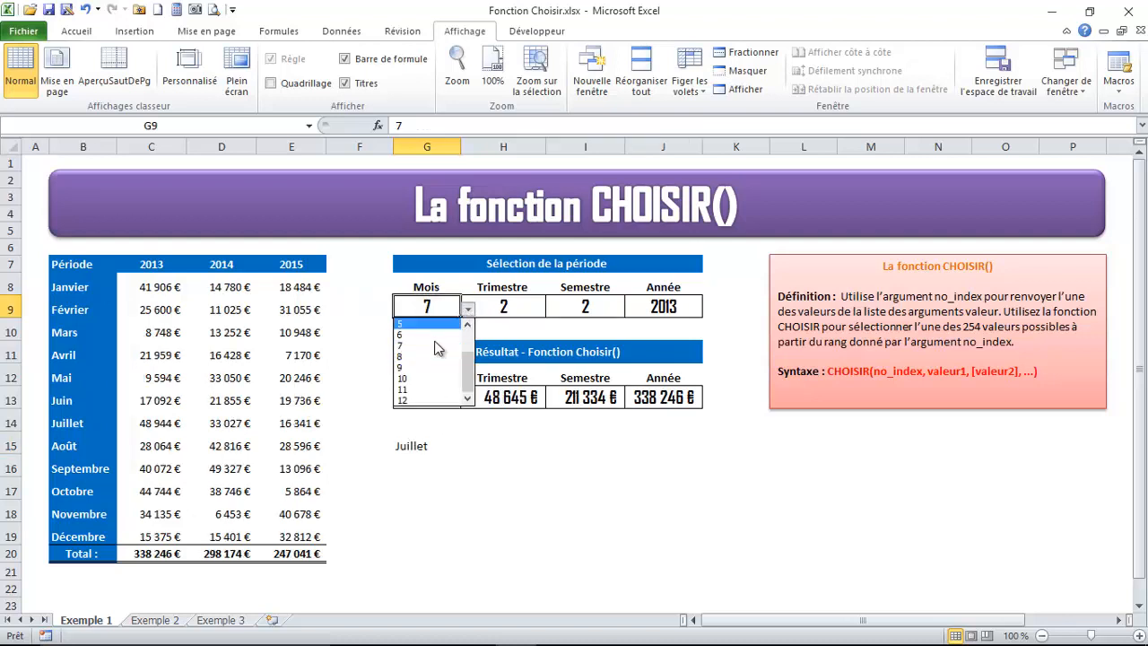
pyautogui.click(407, 357)
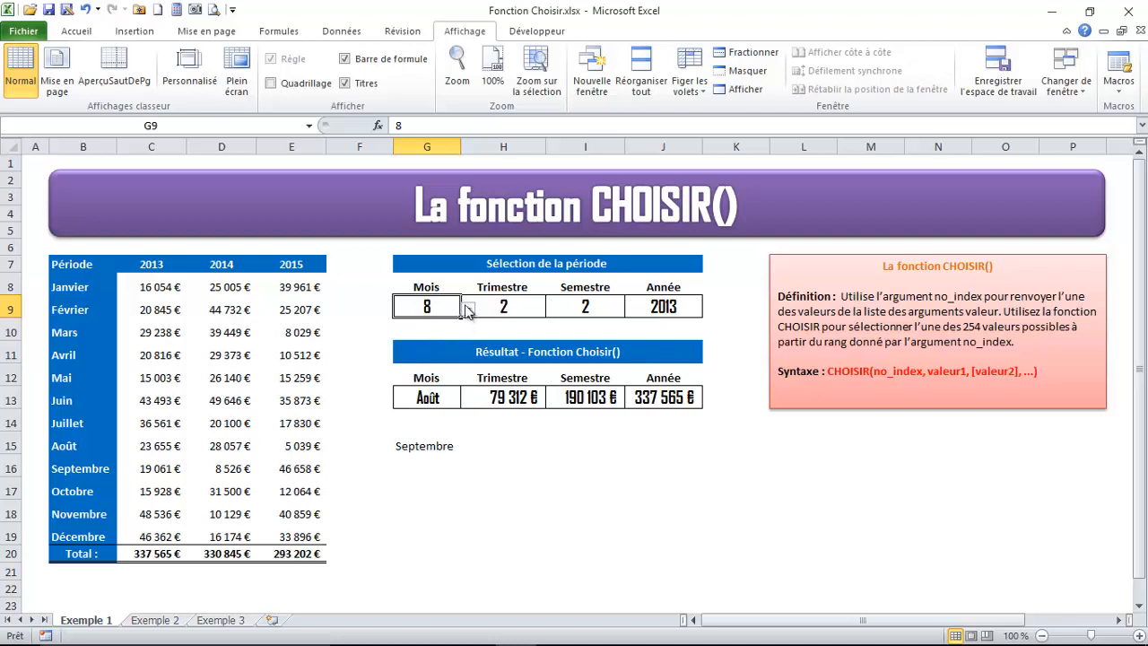
# Insert the missing B15 (Août) argument between B14 and B16 in the CHOISIR formula in G15
pyautogui.click(428, 447)
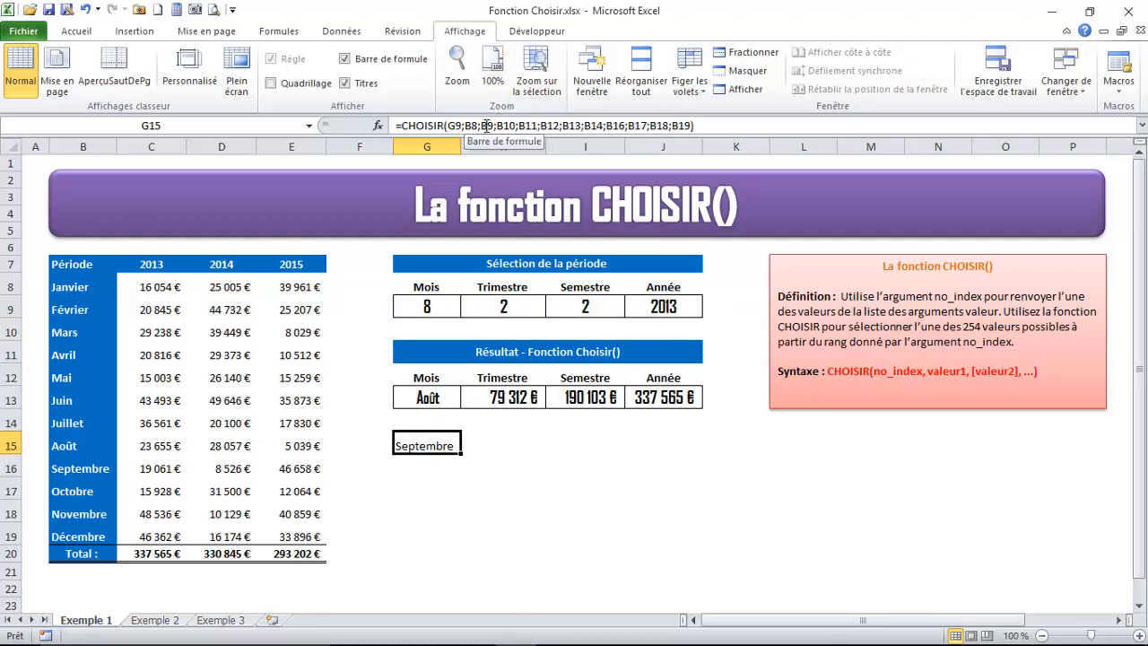
pyautogui.click(608, 124)
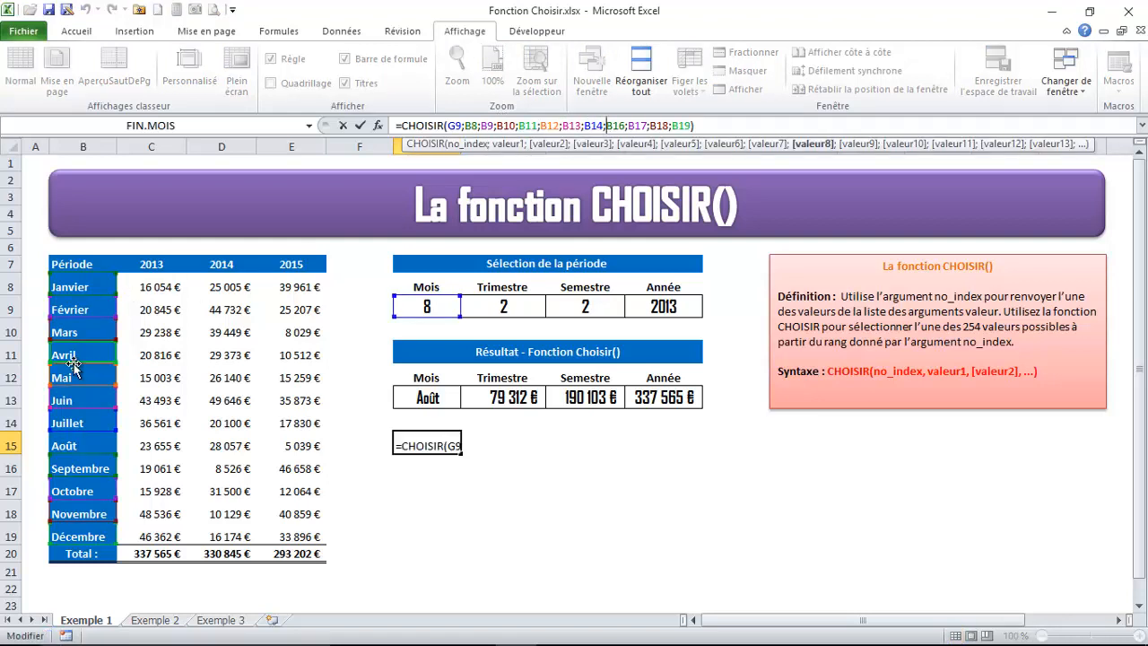
pyautogui.click(73, 445)
pyautogui.write(';')
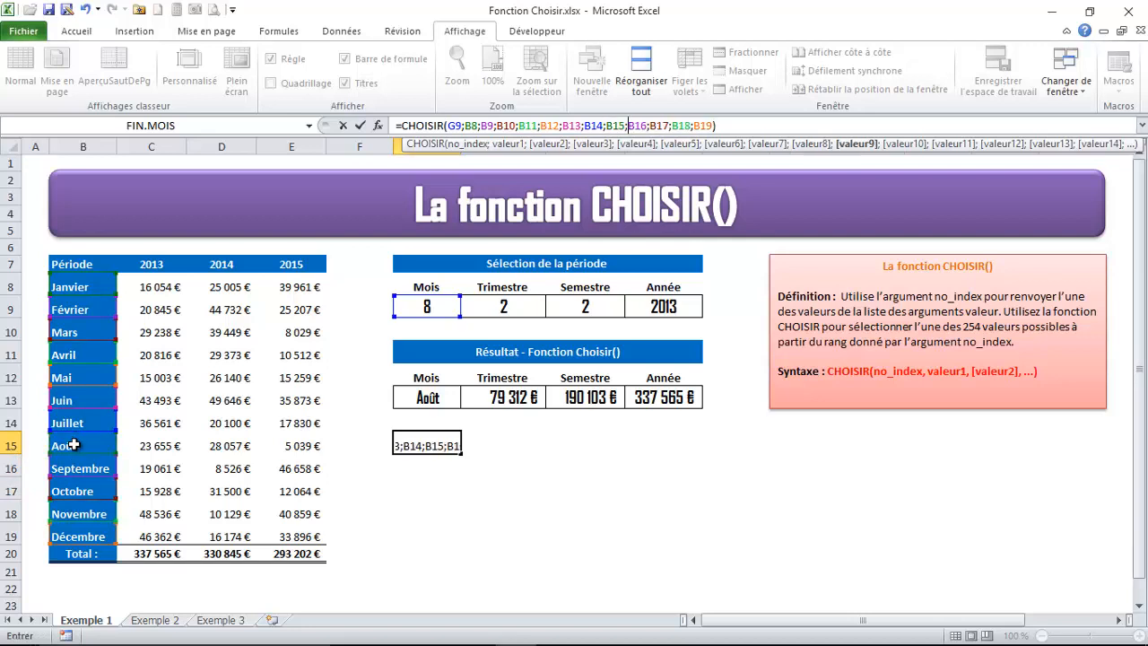
pyautogui.press('Return')
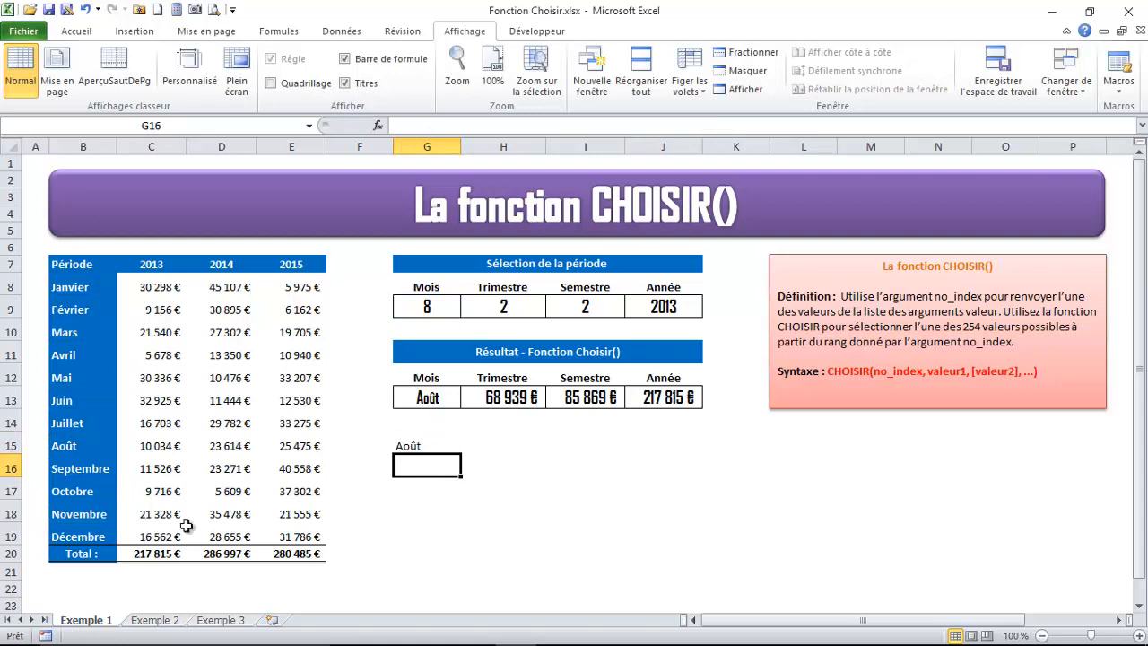
# Set the month number in G9 to 12 and check the corrected formula in G15
pyautogui.click(429, 306)
pyautogui.click(467, 309)
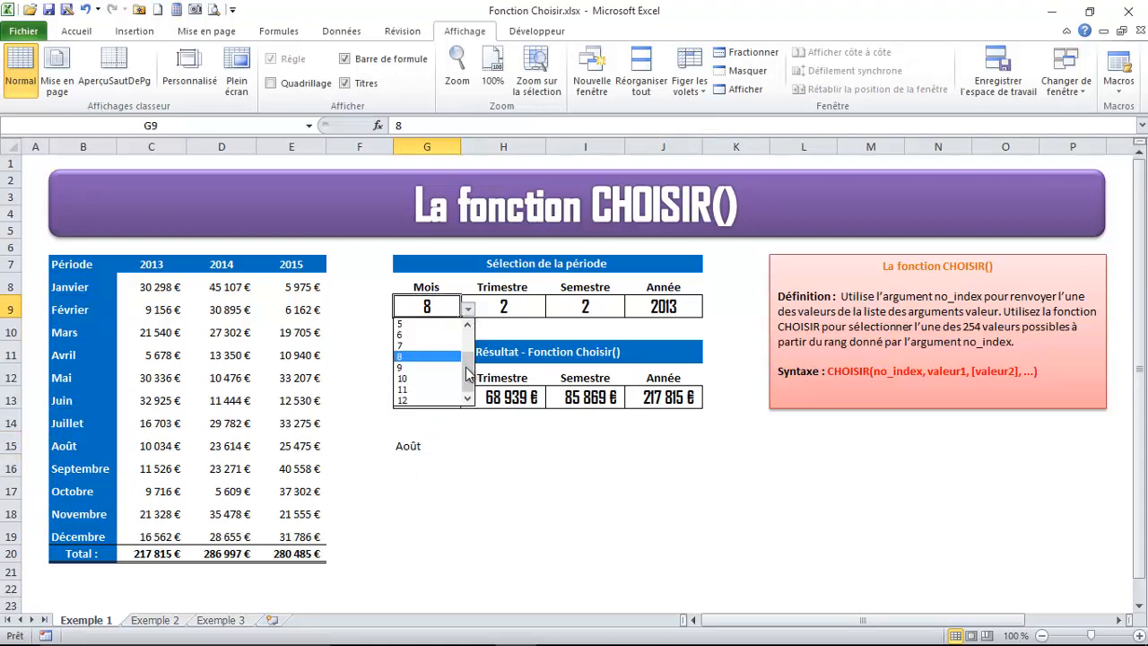
pyautogui.click(472, 395)
pyautogui.click(400, 403)
pyautogui.click(397, 447)
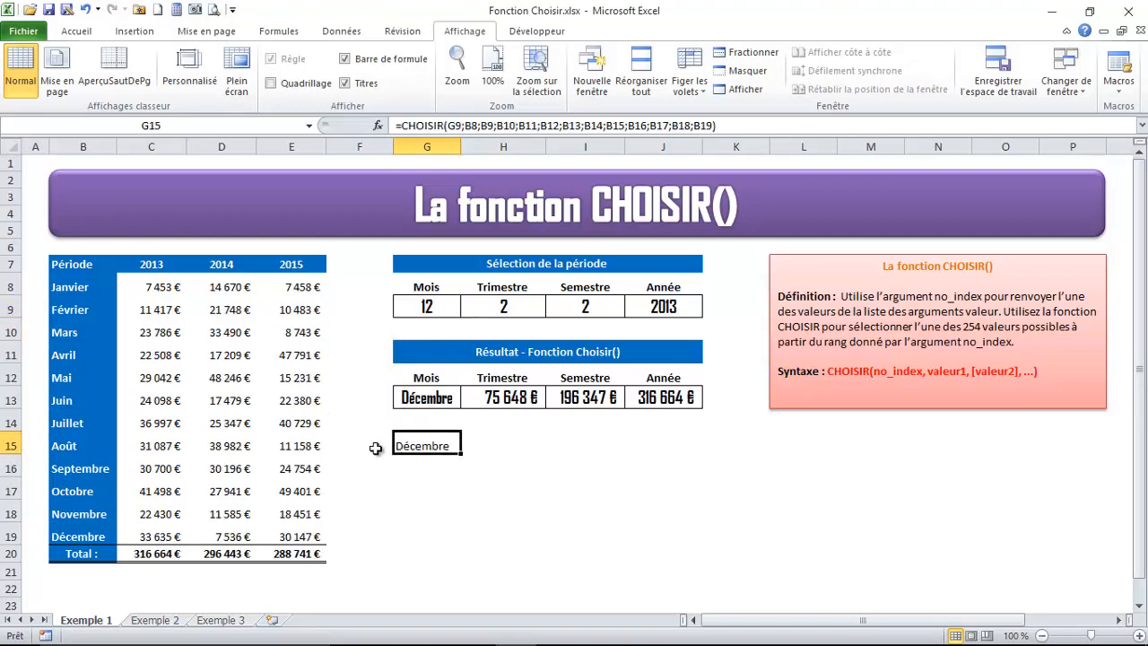
# Examine the quarter formula in H13 and the quarter number in H9, and select H15
pyautogui.click(464, 448)
pyautogui.click(484, 396)
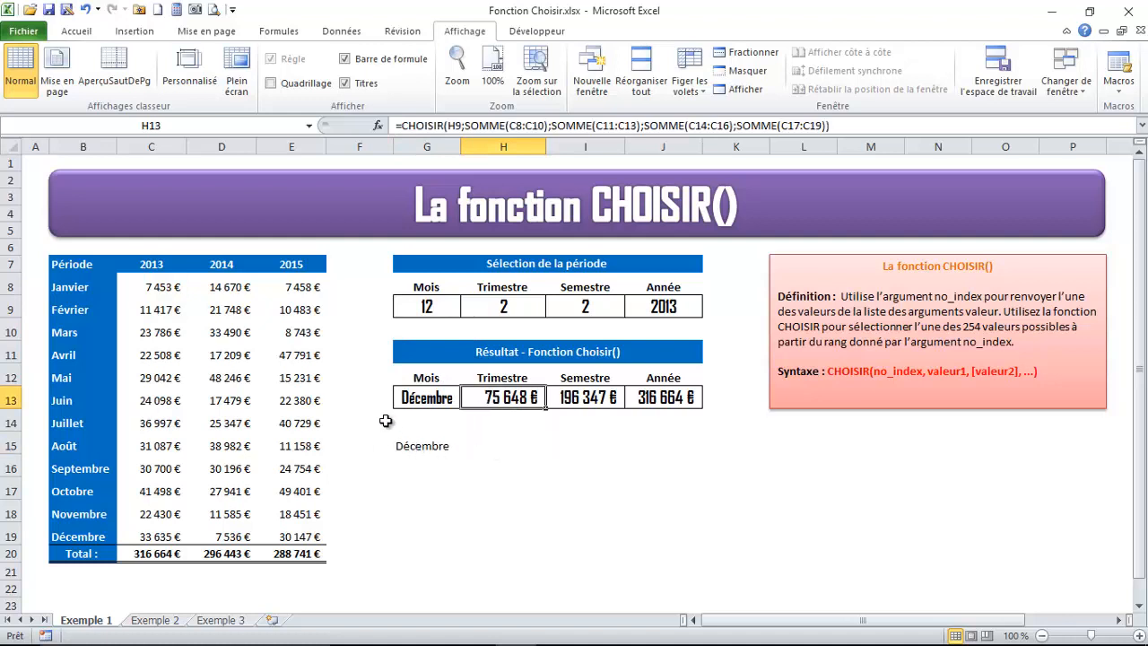
pyautogui.click(500, 444)
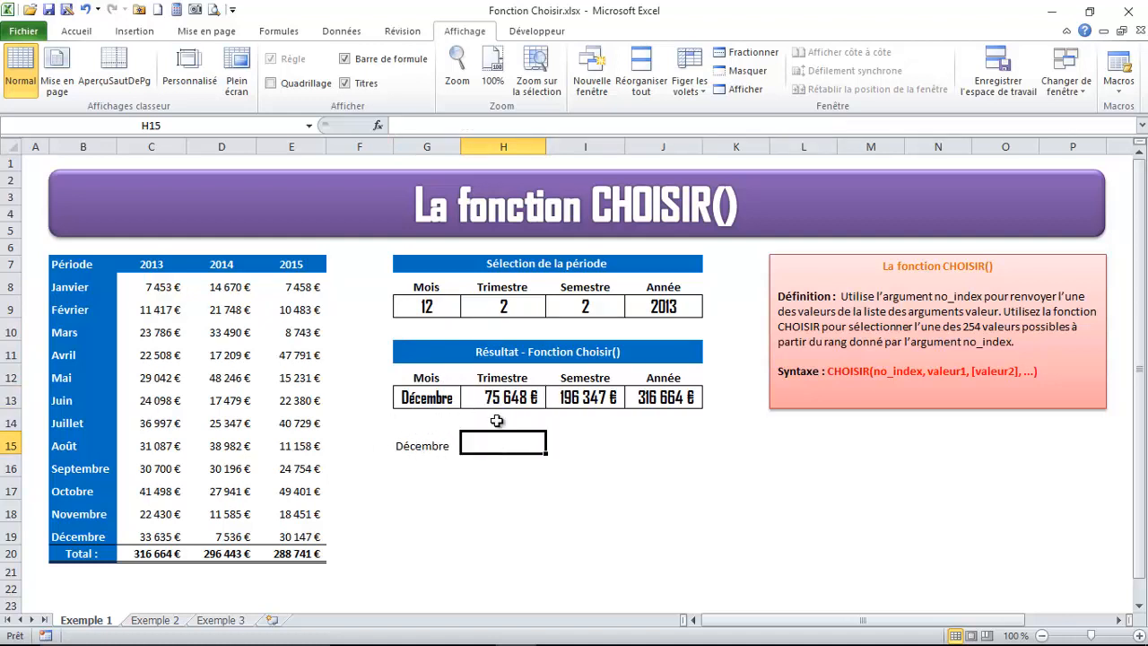
pyautogui.click(501, 307)
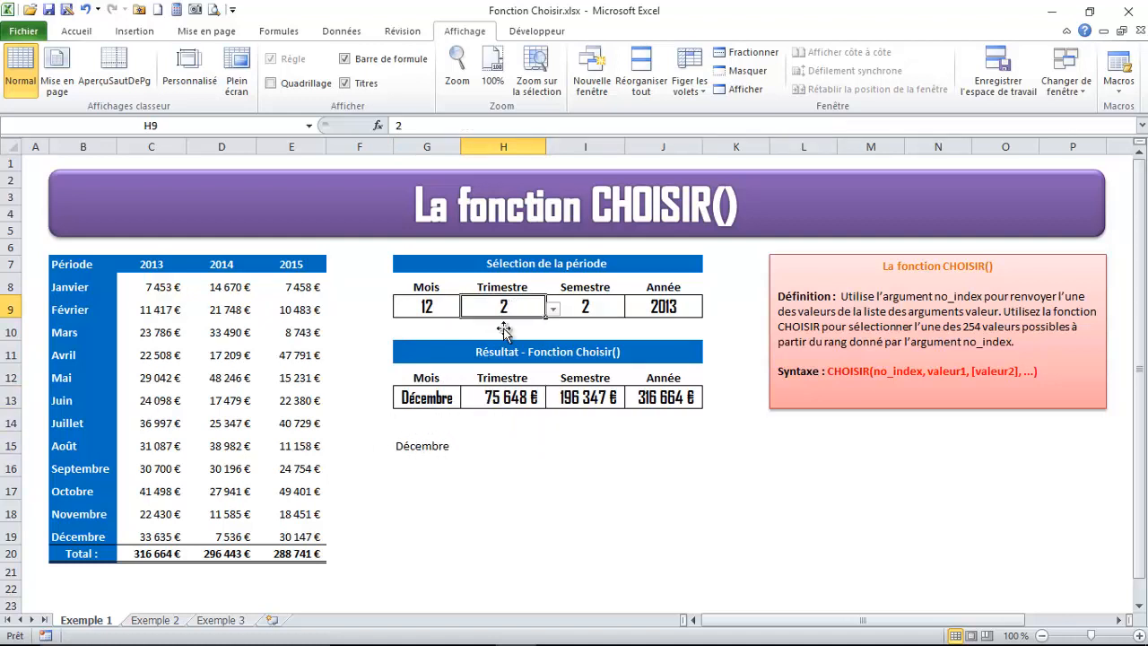
pyautogui.click(502, 446)
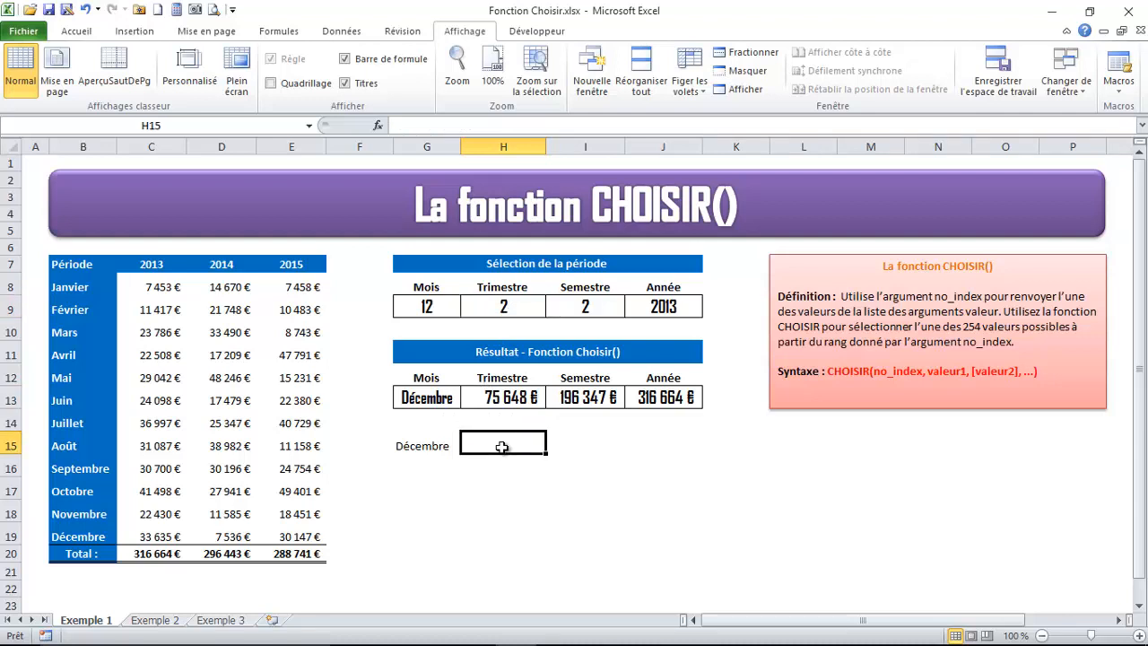
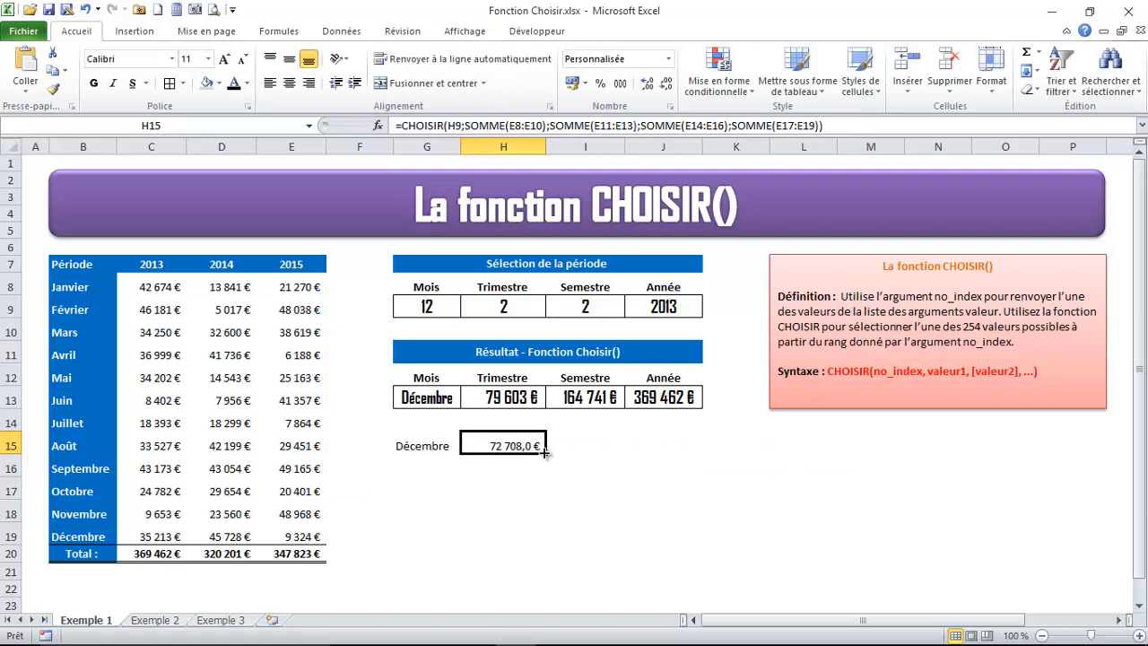
# Check the sum of the April to June 2015 amounts in E11:E13, and set the quarter in H9 to 4
pyautogui.click(295, 356)
pyautogui.moveTo(295, 355); pyautogui.dragTo(288, 400)
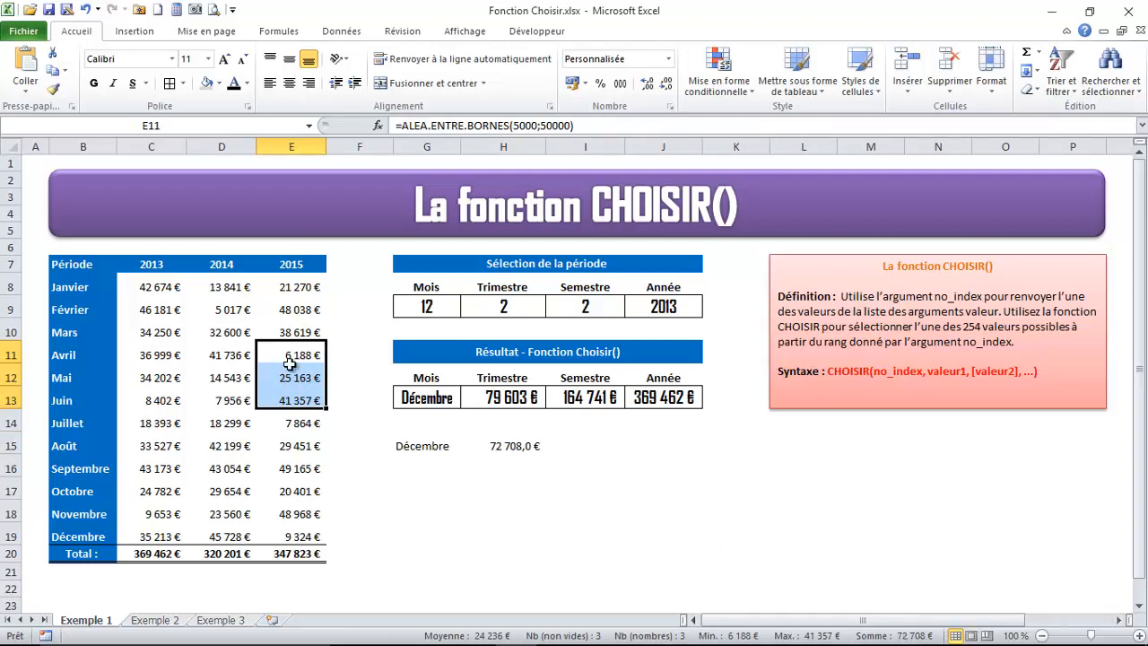
pyautogui.click(484, 316)
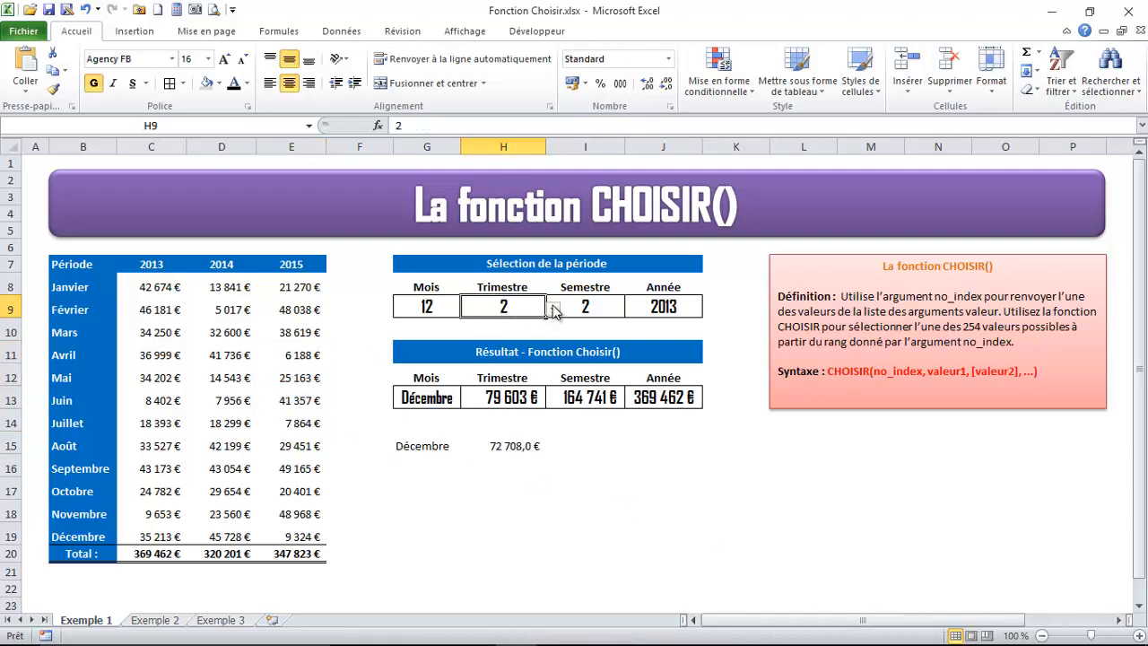
pyautogui.click(554, 307)
pyautogui.click(475, 351)
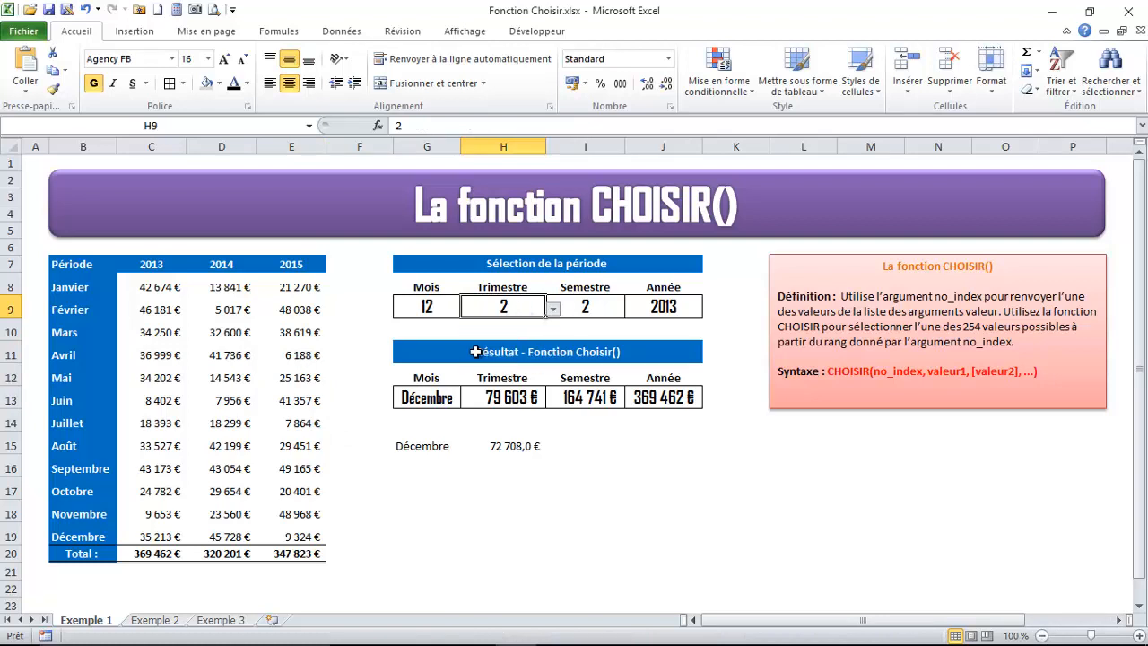
# Remove the decimal place from H15 and compare its result with the sum of the October to December 2015 amounts in E17:E19
pyautogui.click(513, 448)
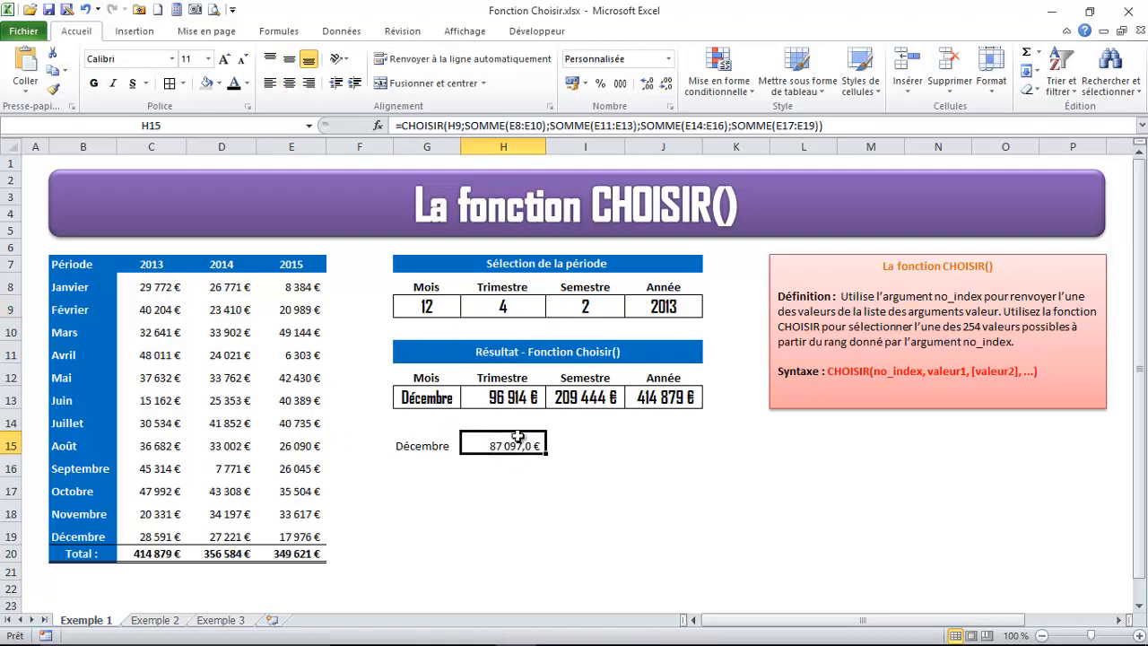
pyautogui.click(667, 85)
pyautogui.moveTo(298, 492); pyautogui.dragTo(292, 527)
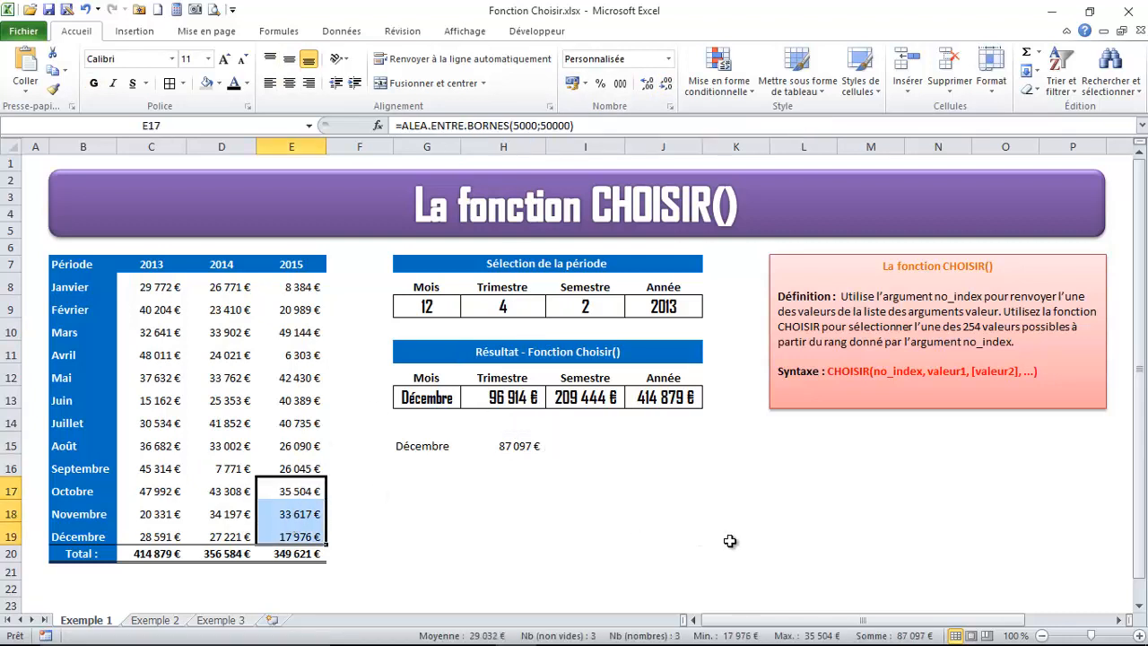
pyautogui.click(512, 449)
# Begin a CHOISIR formula in I15 with I9 as the index and SOMME(D8:D13) as the first value
pyautogui.click(596, 449)
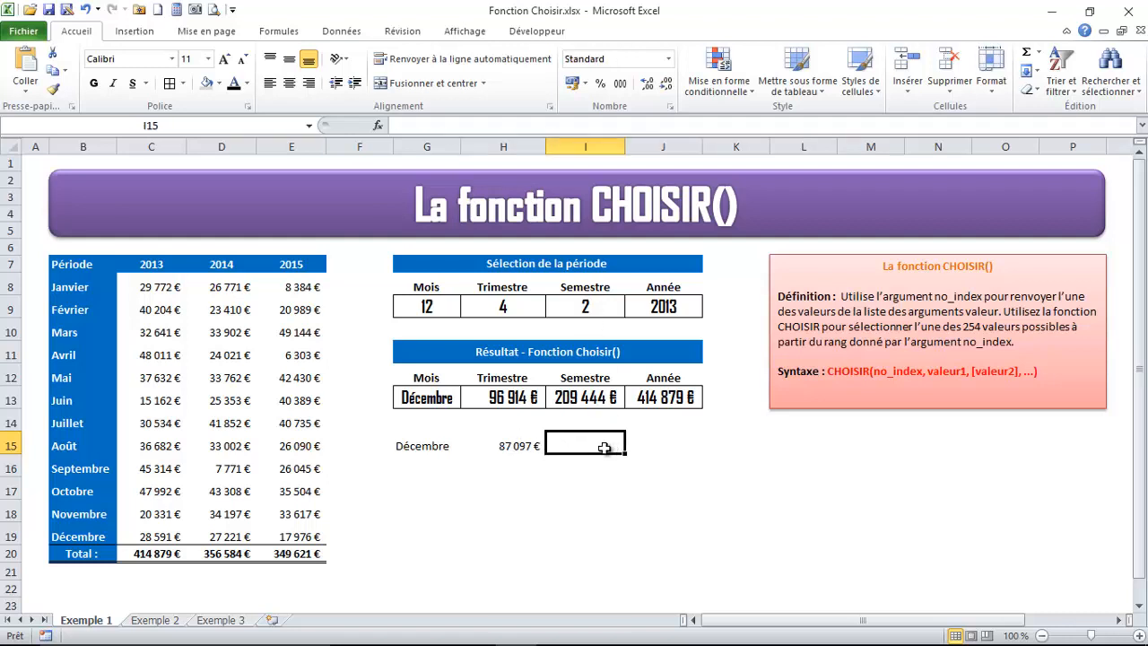
pyautogui.write('=chois')
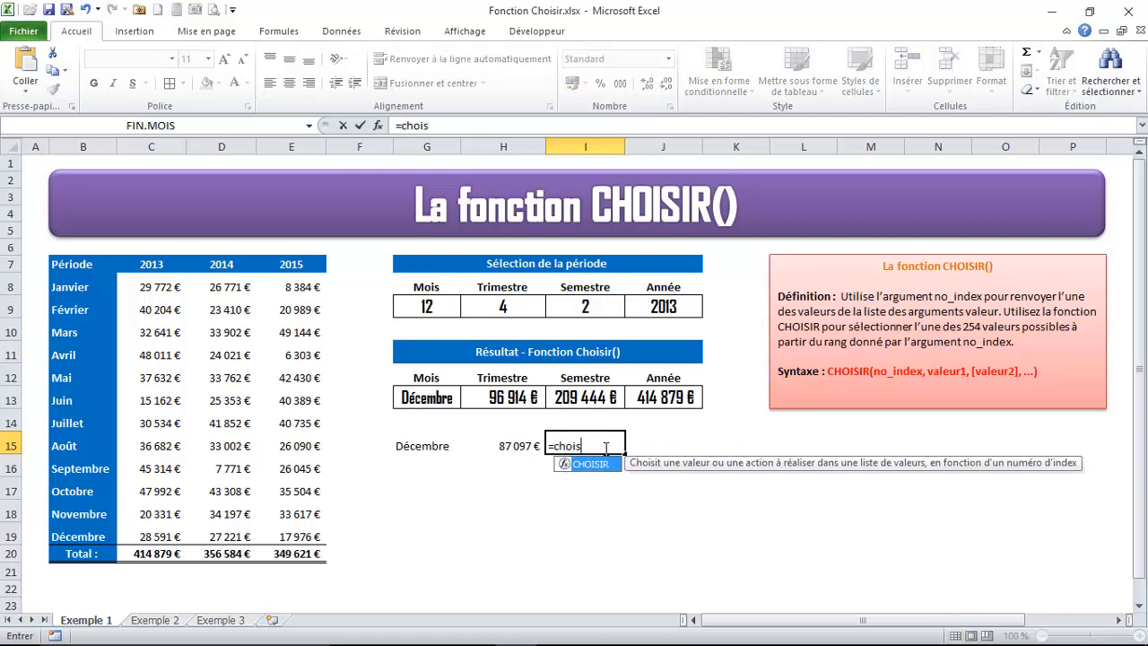
pyautogui.write('ir(')
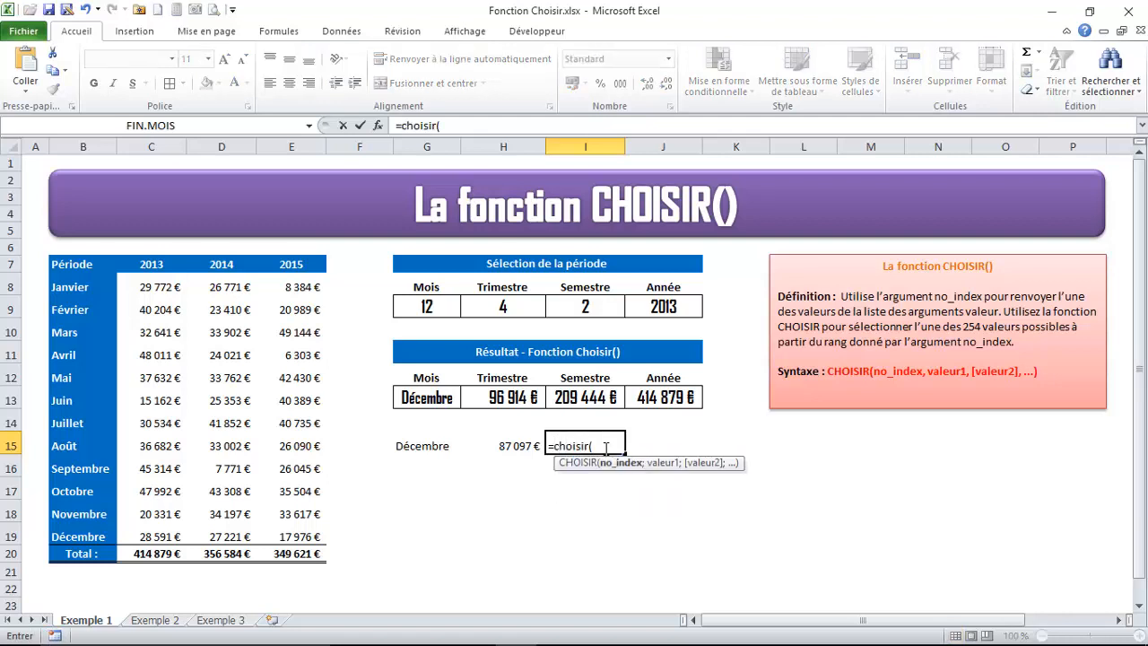
pyautogui.click(581, 302)
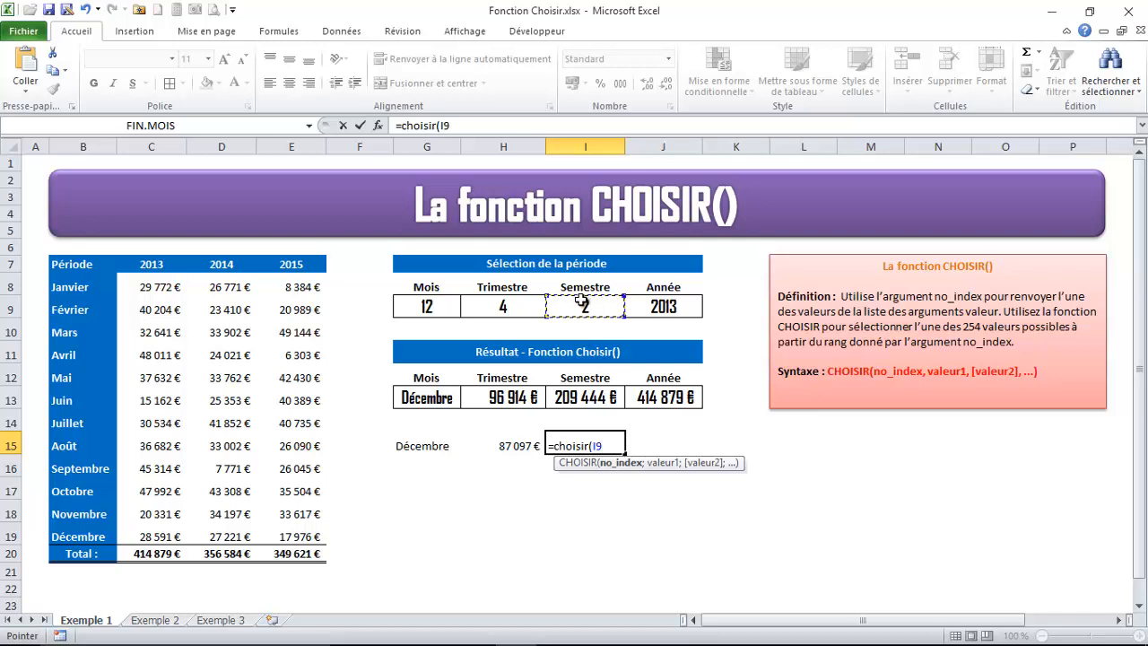
pyautogui.write(';')
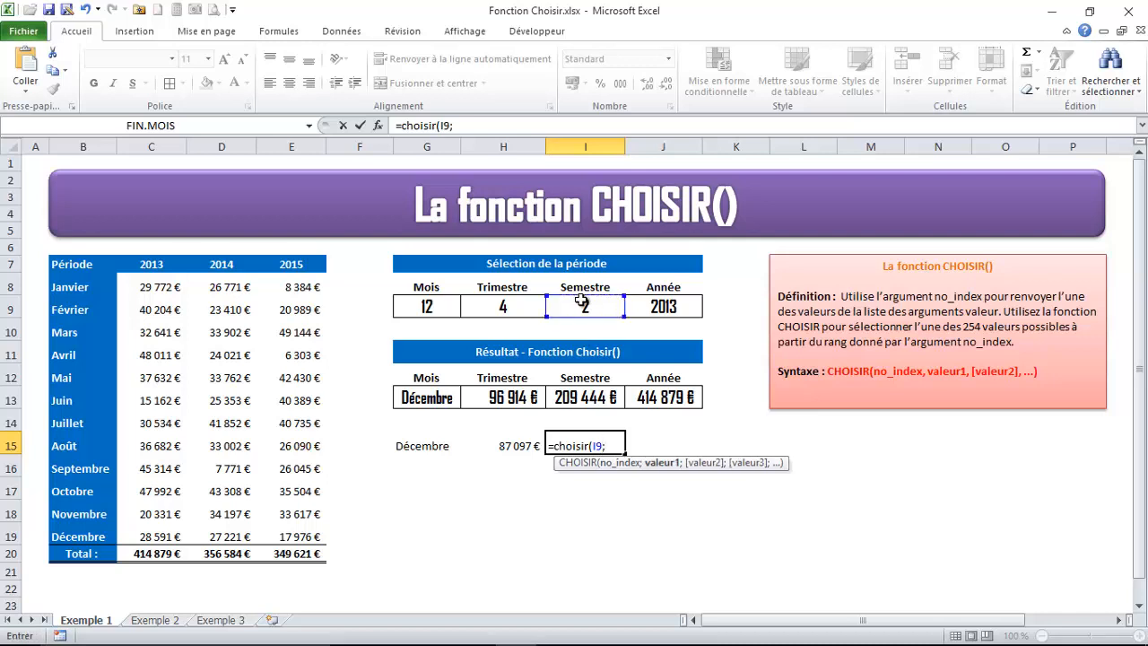
pyautogui.write('somm')
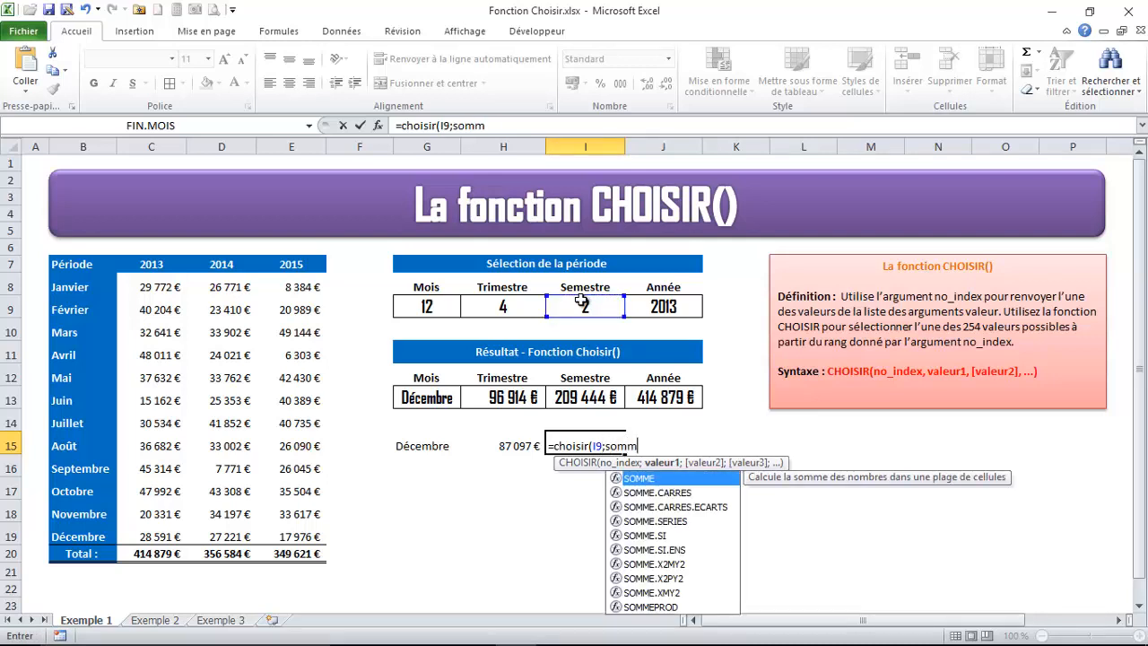
pyautogui.write('e(')
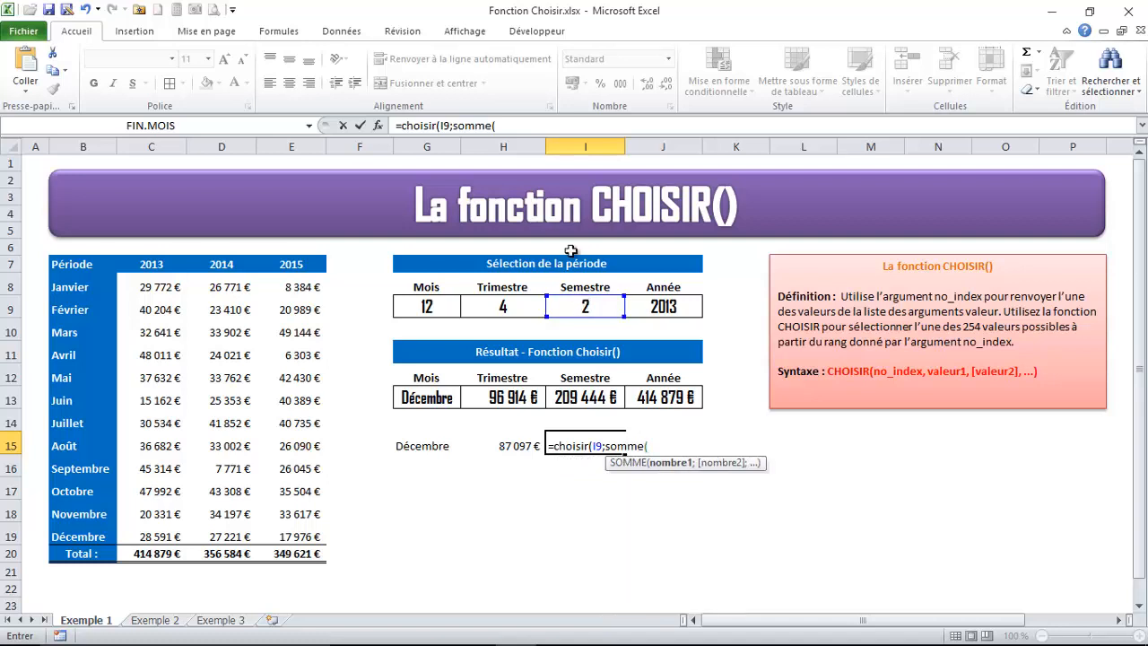
pyautogui.moveTo(222, 285); pyautogui.dragTo(232, 400)
# Add SOMME(D14:D19) as the second value and complete the CHOISIR formula in I15
pyautogui.write(');somm')
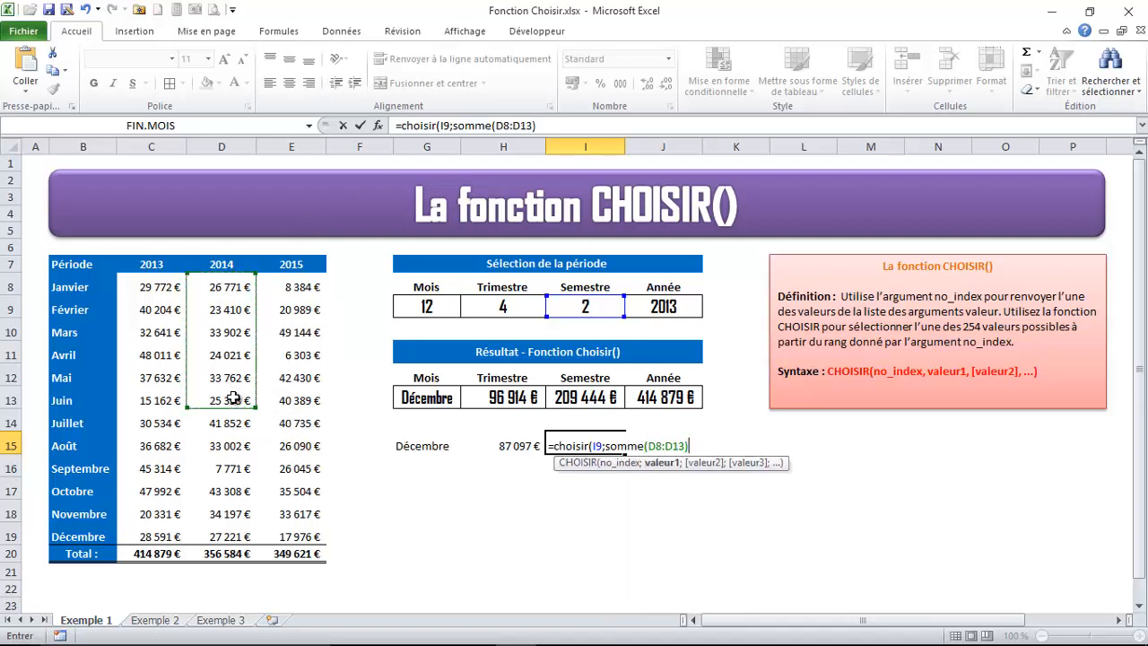
pyautogui.write('e(')
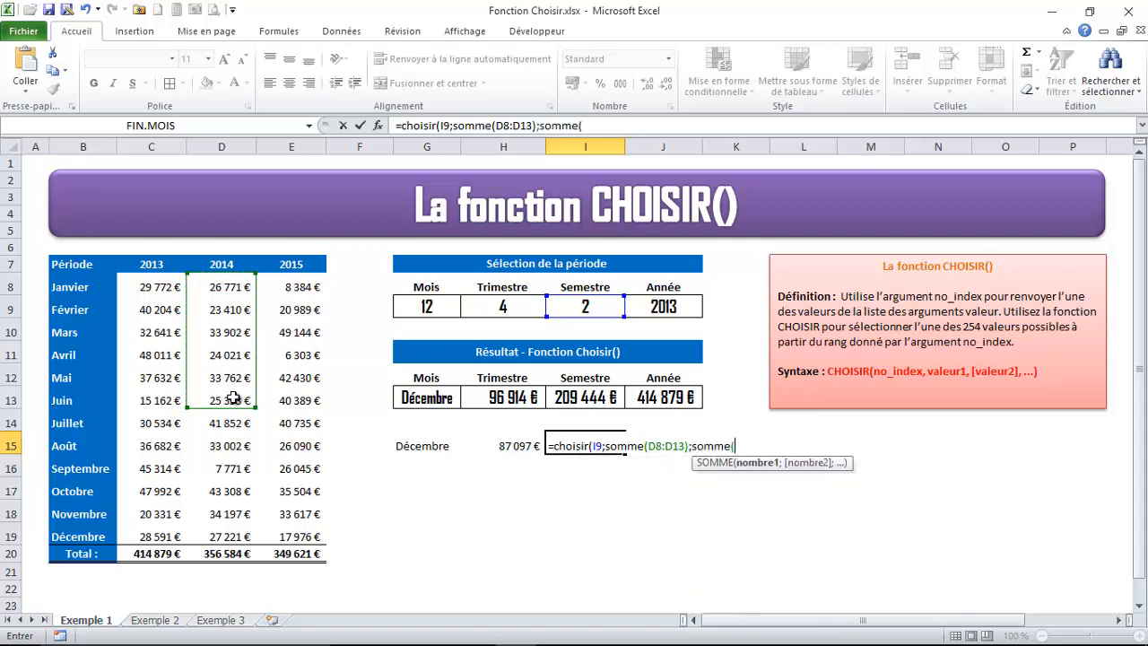
pyautogui.moveTo(231, 423); pyautogui.dragTo(235, 529)
pyautogui.write('))')
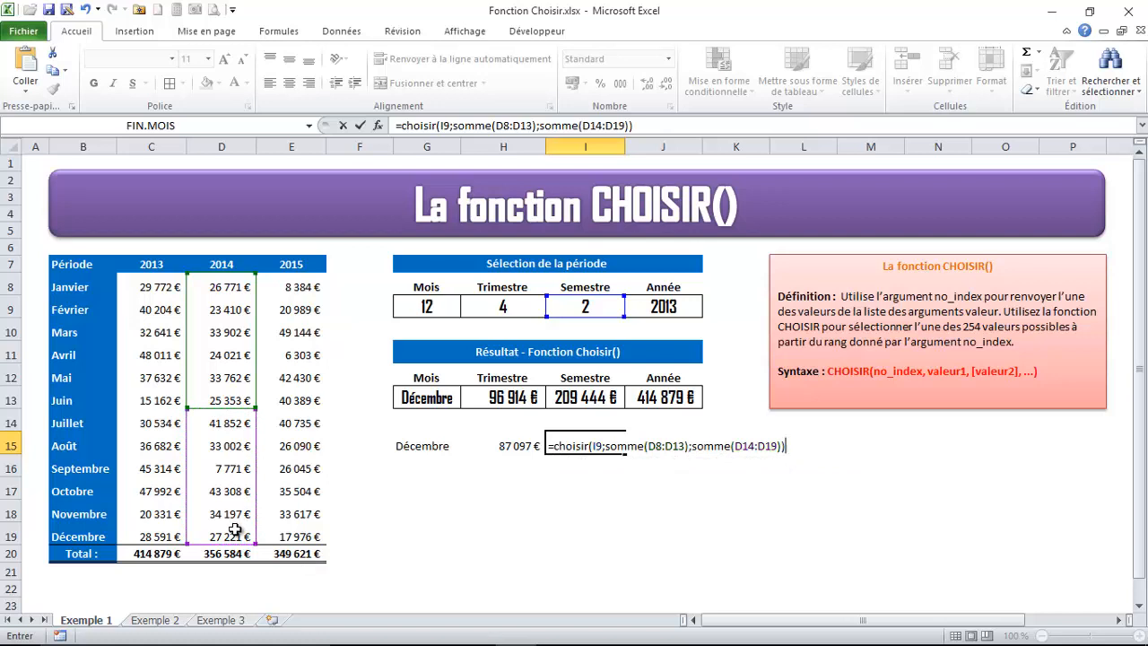
pyautogui.press('Return')
# Format the semester total in I15 as euro currency without decimal places
pyautogui.click(603, 445)
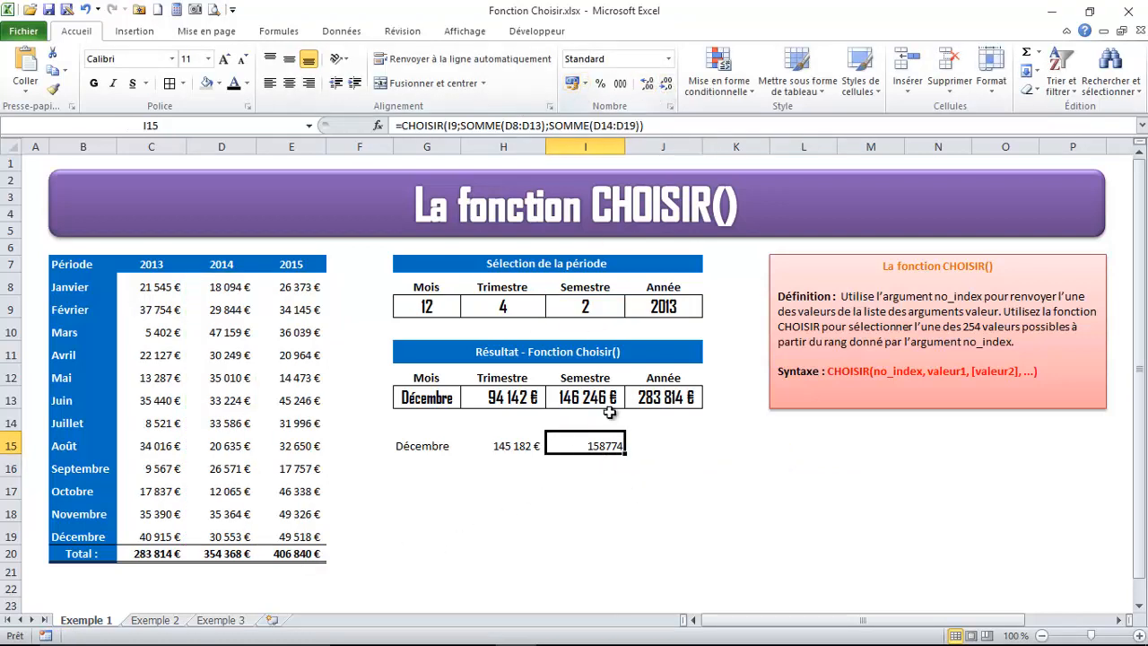
pyautogui.click(571, 82)
pyautogui.click(665, 83)
pyautogui.click(666, 83)
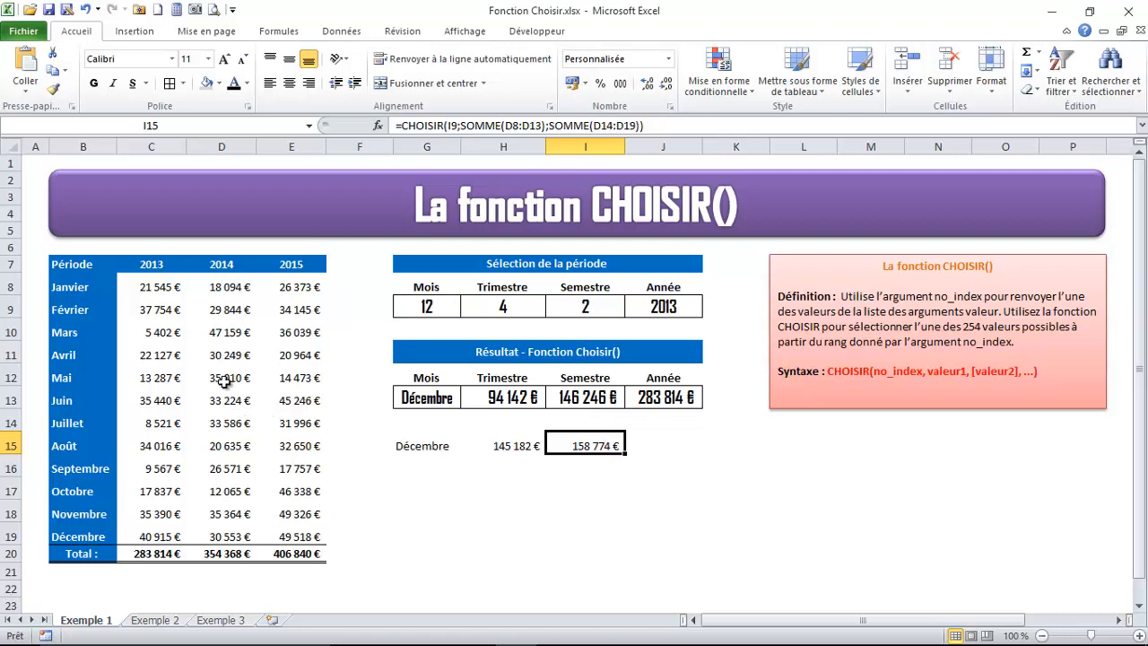
# Compare I15 with the sum of D14:D19, and test semester 1 in I9 against the sum of D8:D13
pyautogui.moveTo(231, 536); pyautogui.dragTo(228, 425)
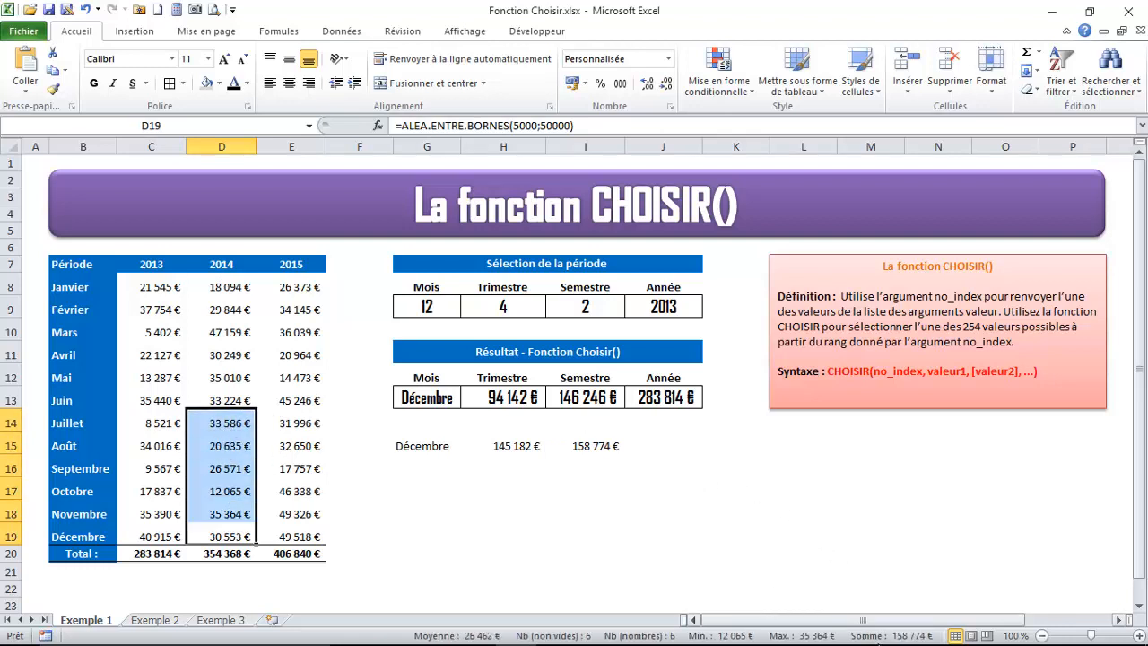
pyautogui.click(599, 445)
pyautogui.click(604, 305)
pyautogui.click(633, 311)
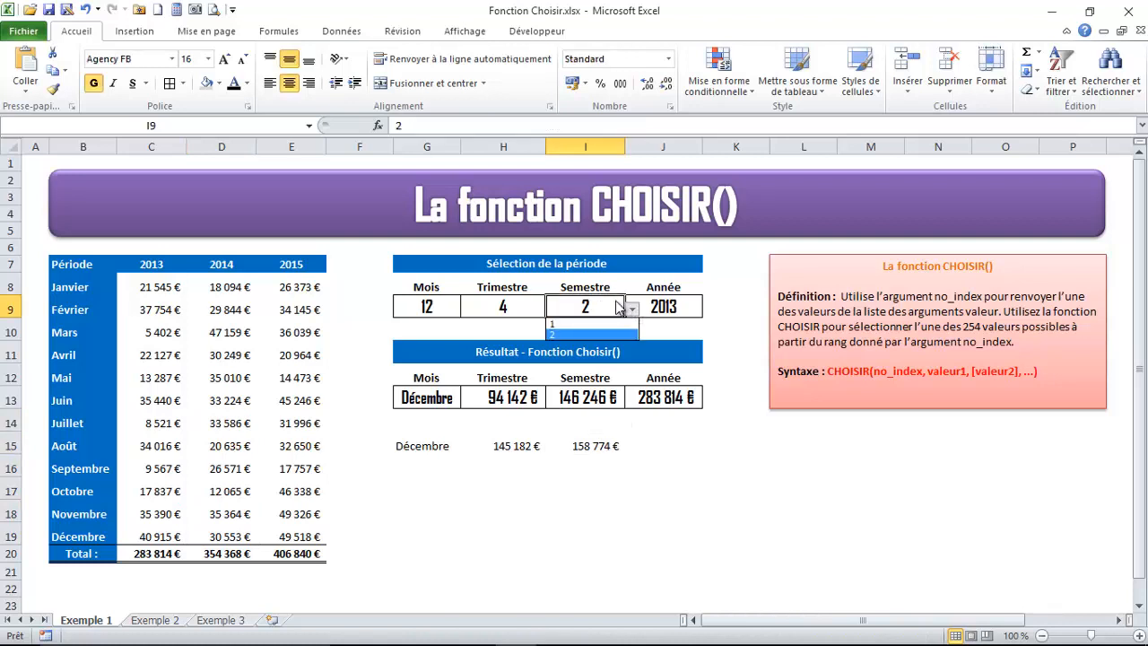
pyautogui.click(573, 323)
pyautogui.click(596, 443)
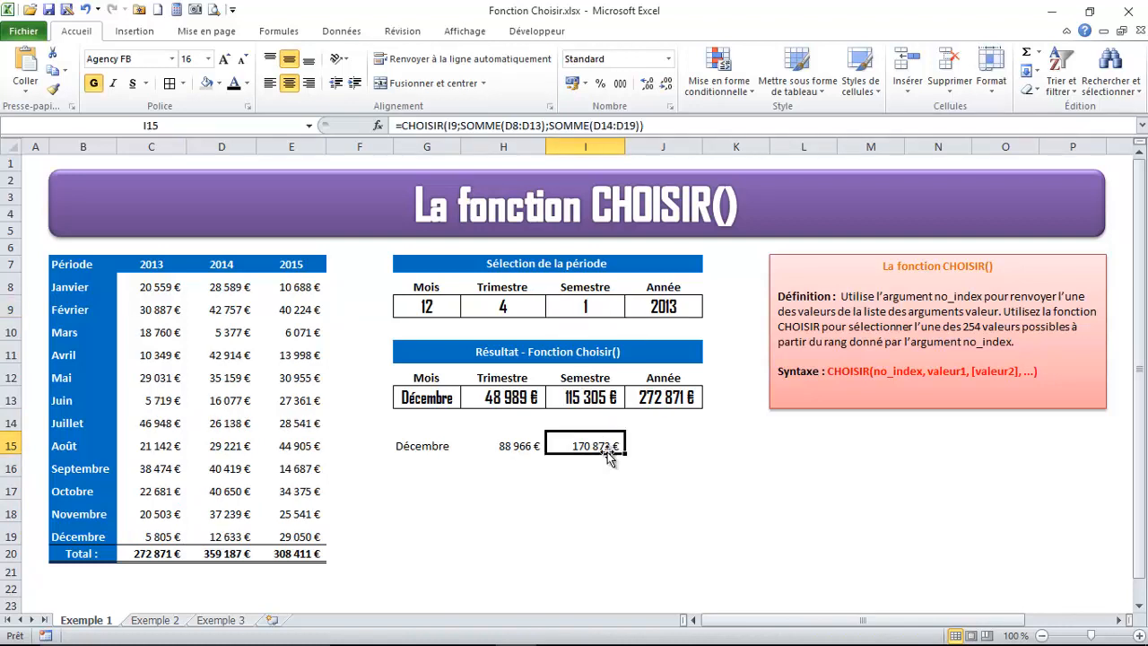
pyautogui.moveTo(225, 286); pyautogui.dragTo(225, 398)
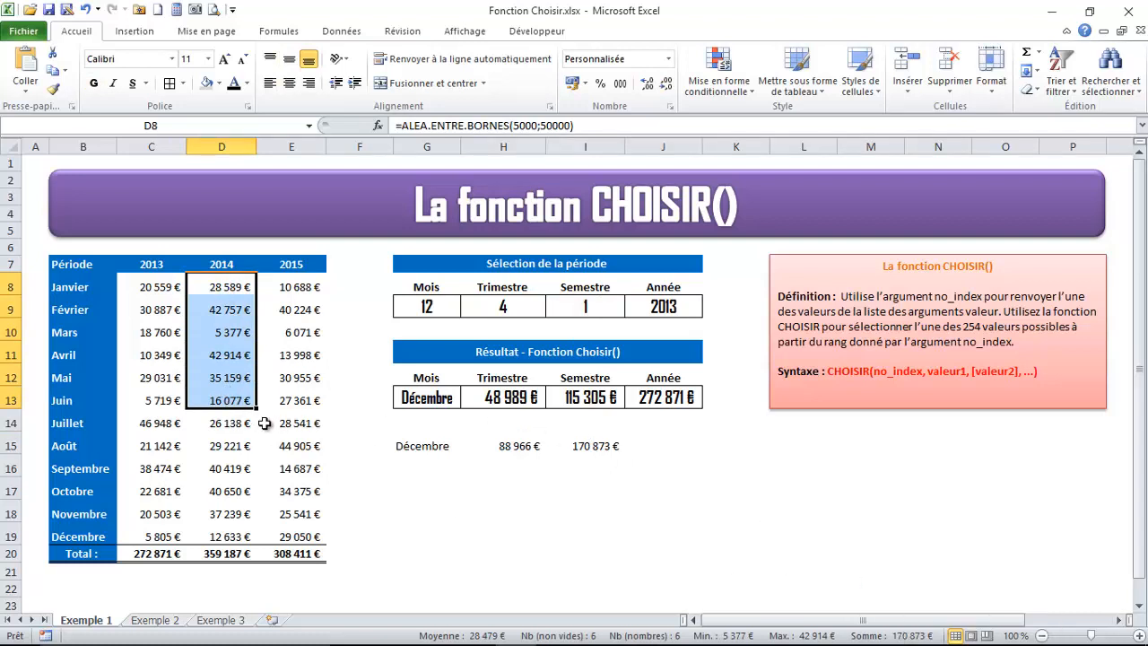
# Label the quarter and semester results with their source years, 2015 in H16 and 2014 in I16
pyautogui.click(578, 430)
pyautogui.click(518, 429)
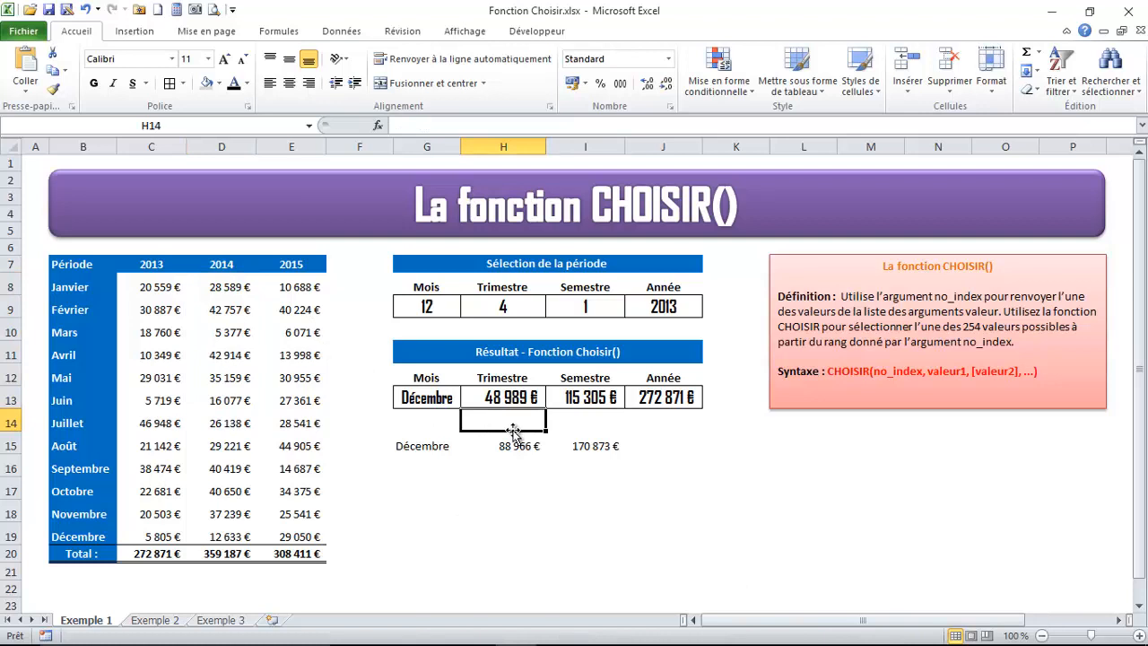
pyautogui.click(508, 463)
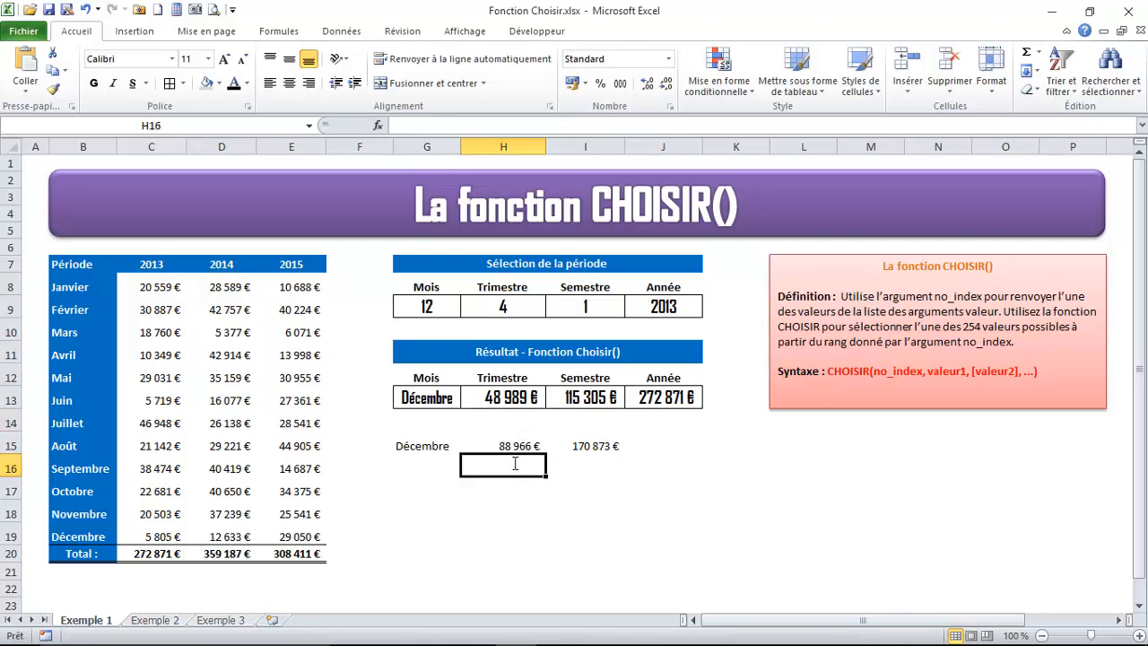
pyautogui.write('2015')
pyautogui.press('Tab')
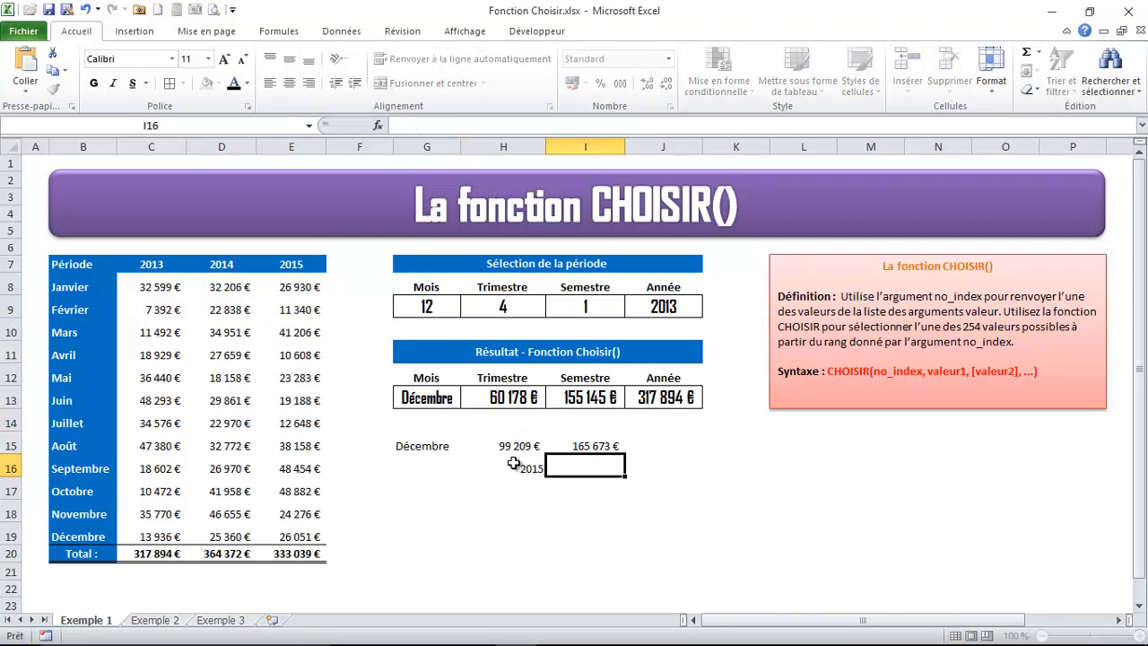
pyautogui.write('2014')
pyautogui.press('Return')
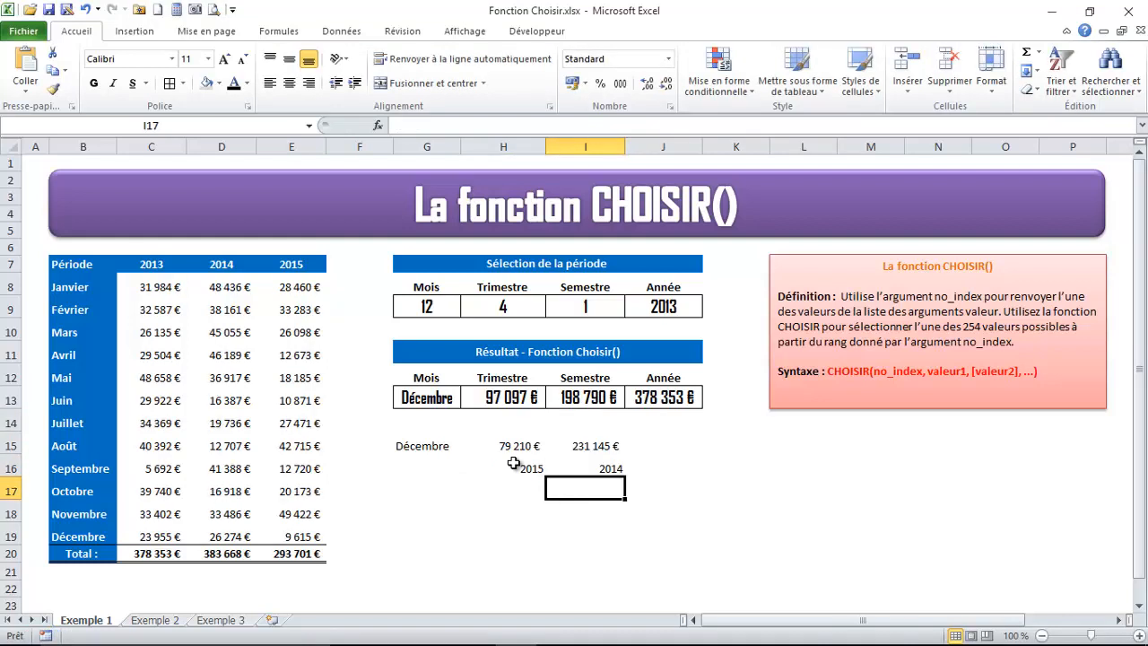
# Write the formula =choisir(J9-2012);C20;D20;E20) in J15 to return the yearly total for the year in J9
pyautogui.click(668, 450)
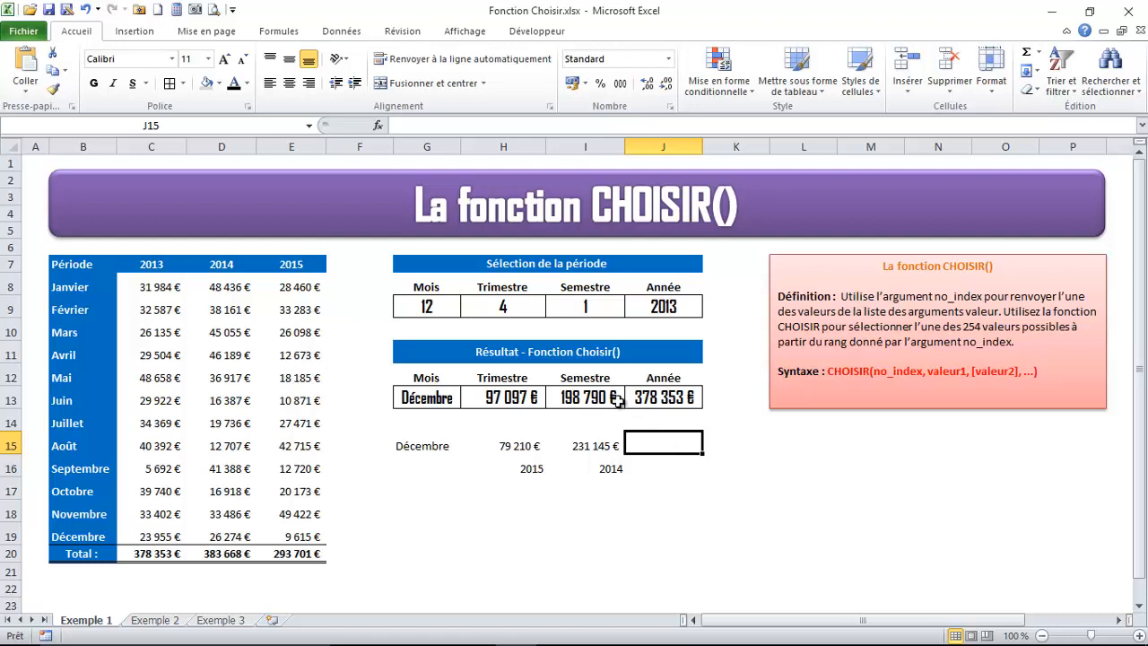
pyautogui.write('=choisi')
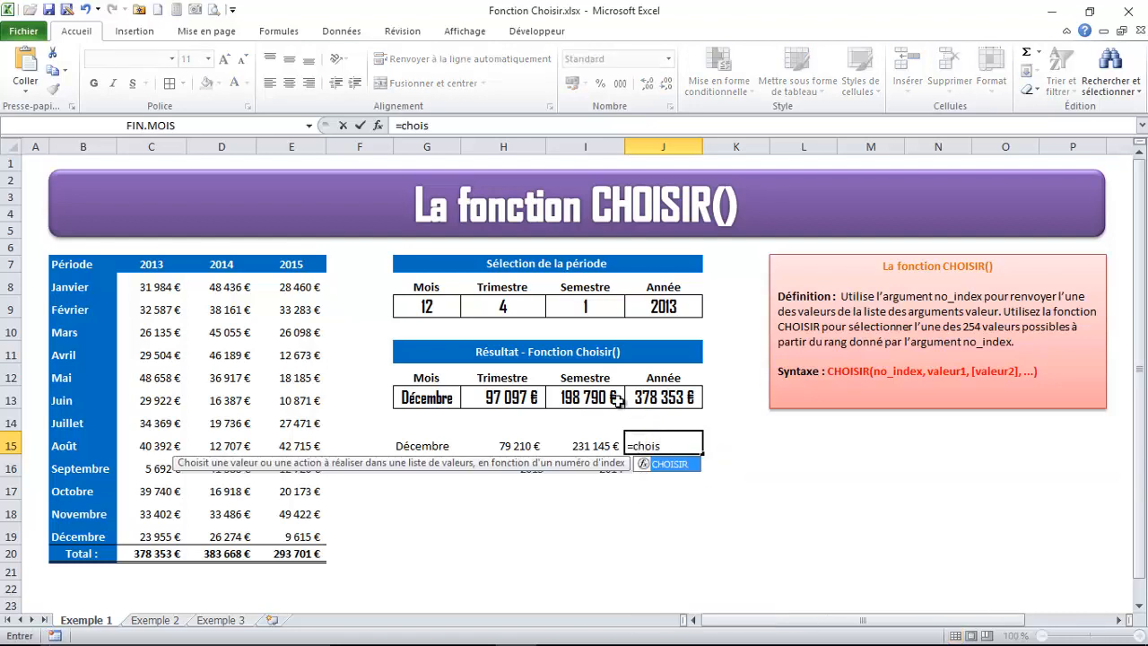
pyautogui.write('r(')
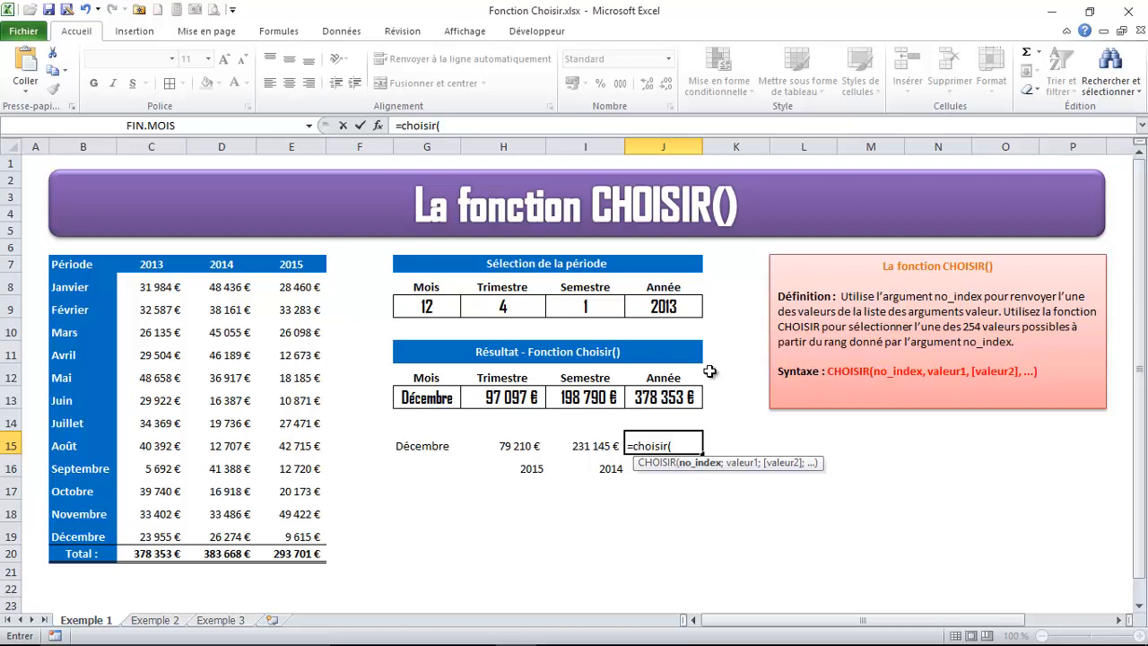
pyautogui.moveTo(672, 446); pyautogui.dragTo(688, 446)
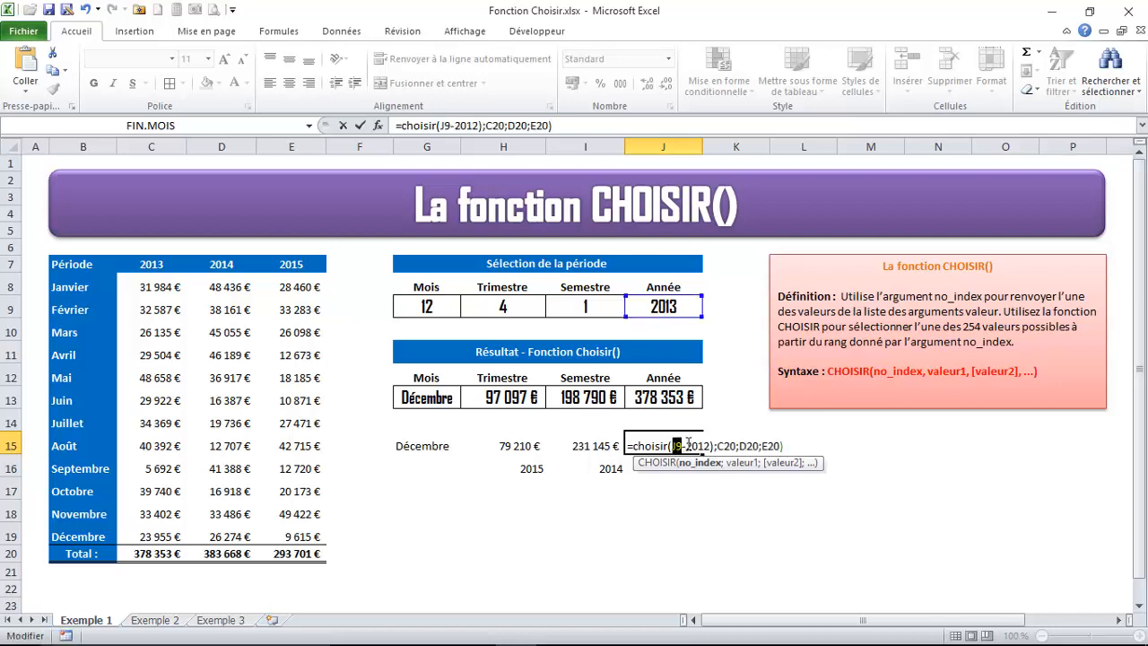
pyautogui.click(688, 446)
# Replace J9 with 2013 in the index of the J15 formula and try to validate it
pyautogui.doubleClick(677, 446)
pyautogui.write('20')
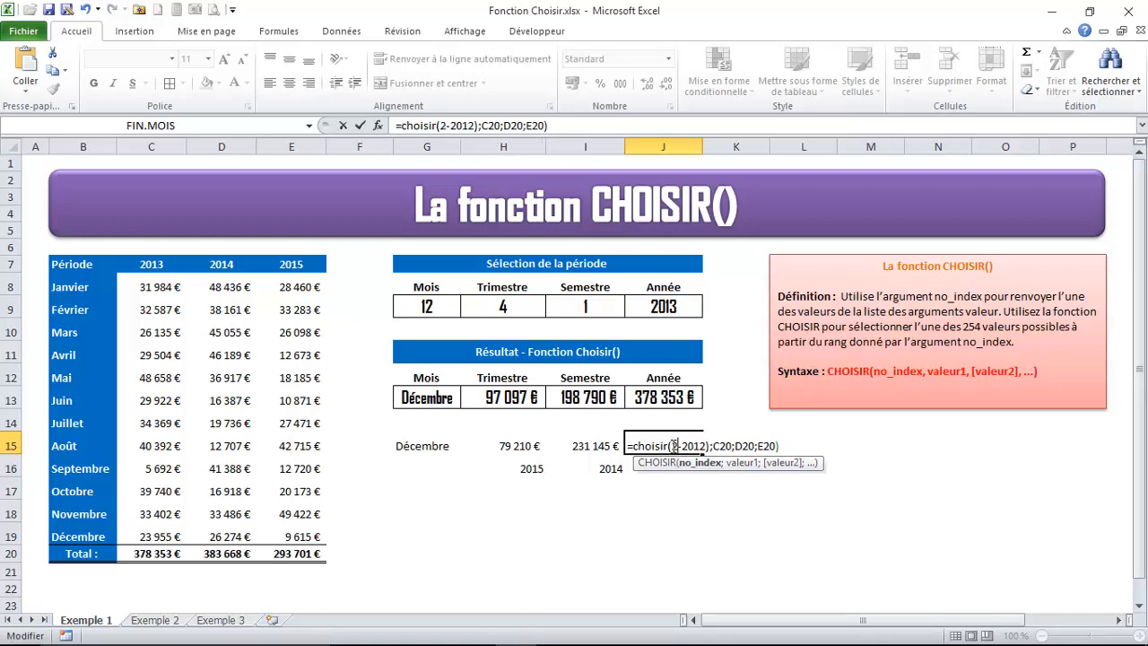
pyautogui.write('1')
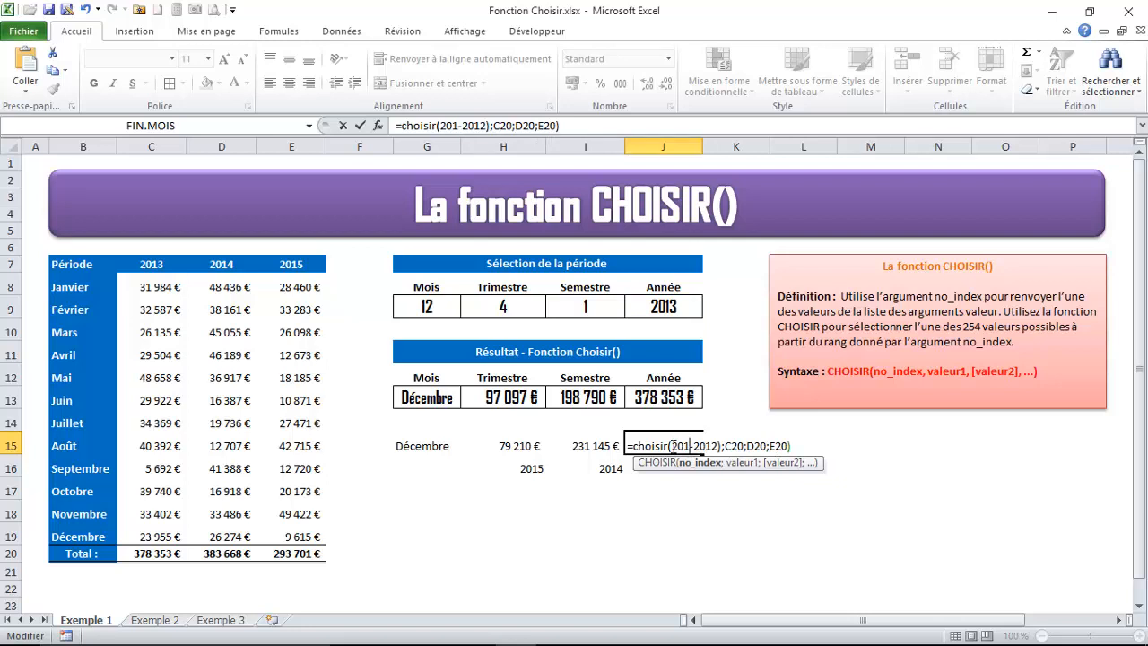
pyautogui.write('3')
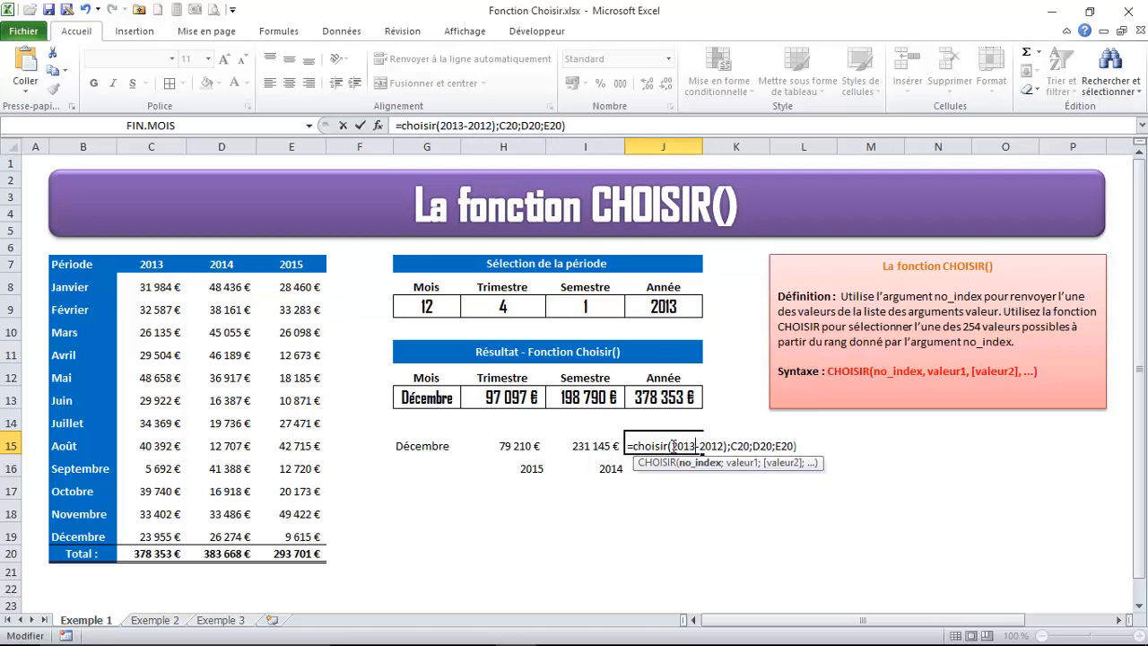
pyautogui.press('Return')
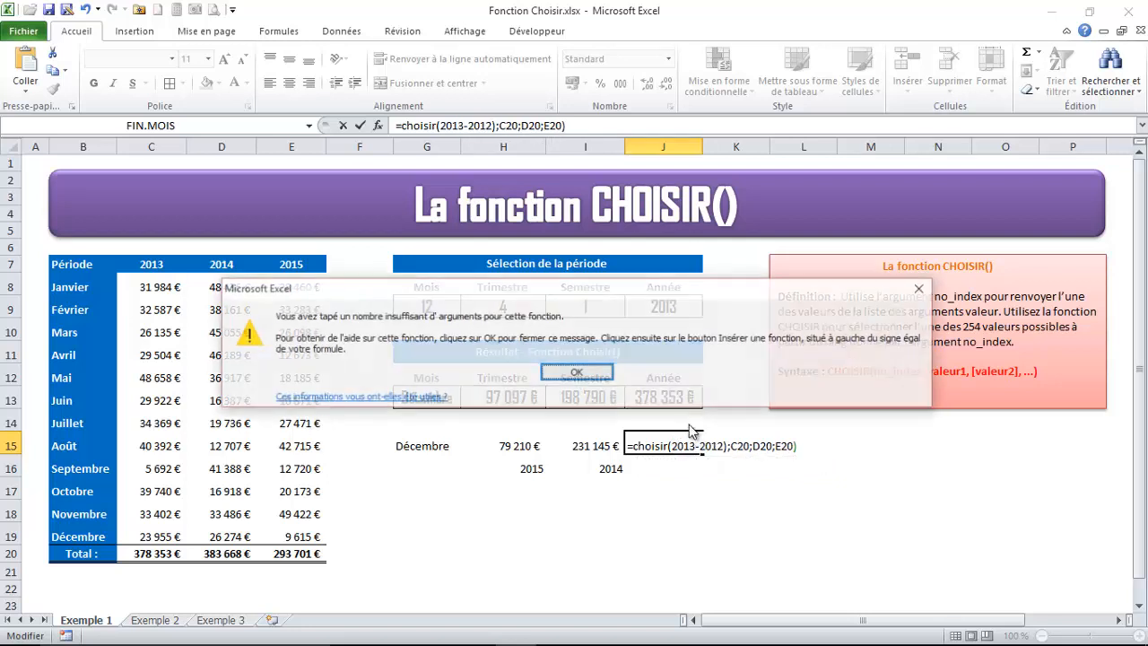
pyautogui.click(572, 378)
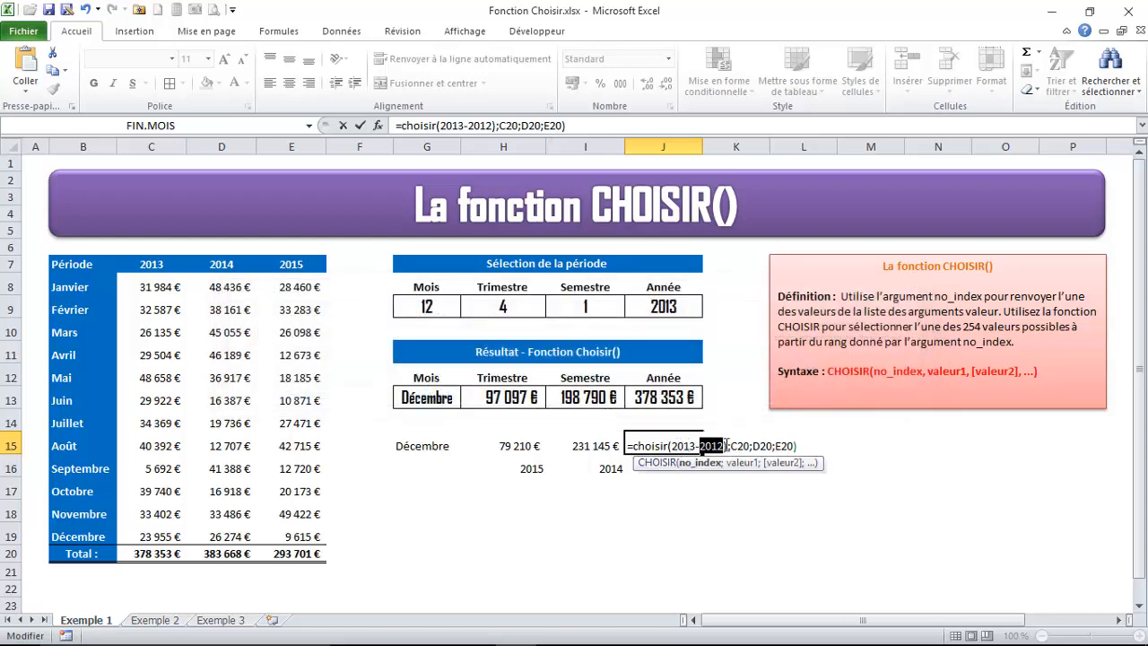
# Correct the J15 formula to =choisir(J9-2012;C20;D20;E20) by restoring the J9 reference and removing the extra parenthesis, and validate it
pyautogui.click(724, 445)
pyautogui.doubleClick(687, 445)
pyautogui.click(659, 305)
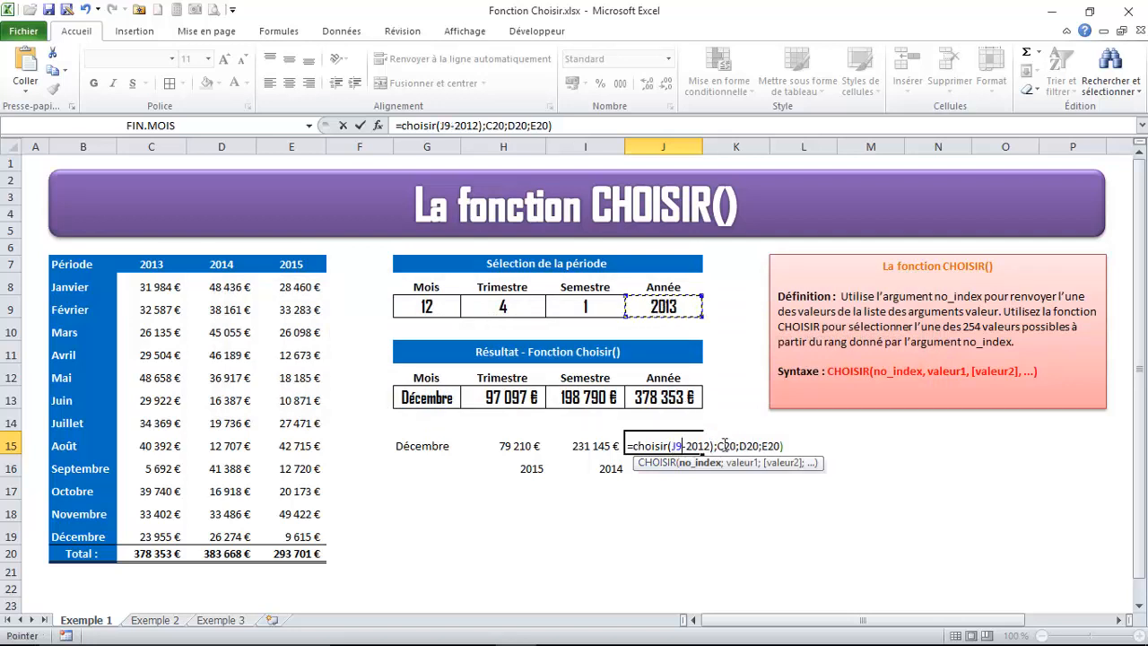
pyautogui.click(716, 445)
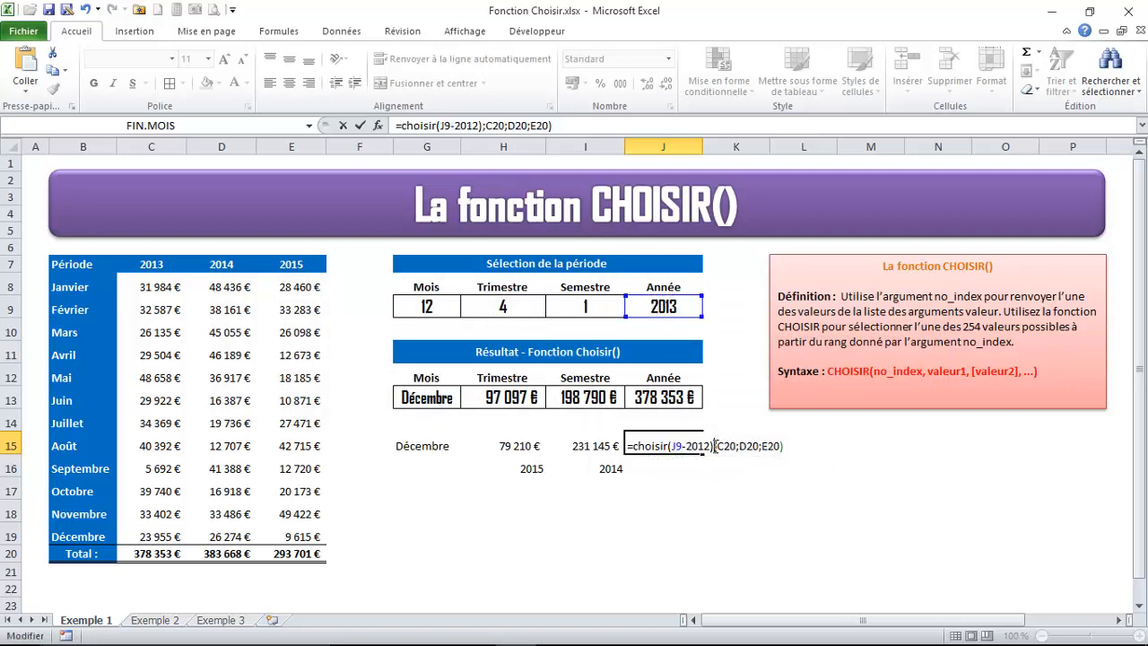
pyautogui.press('BackSpace')
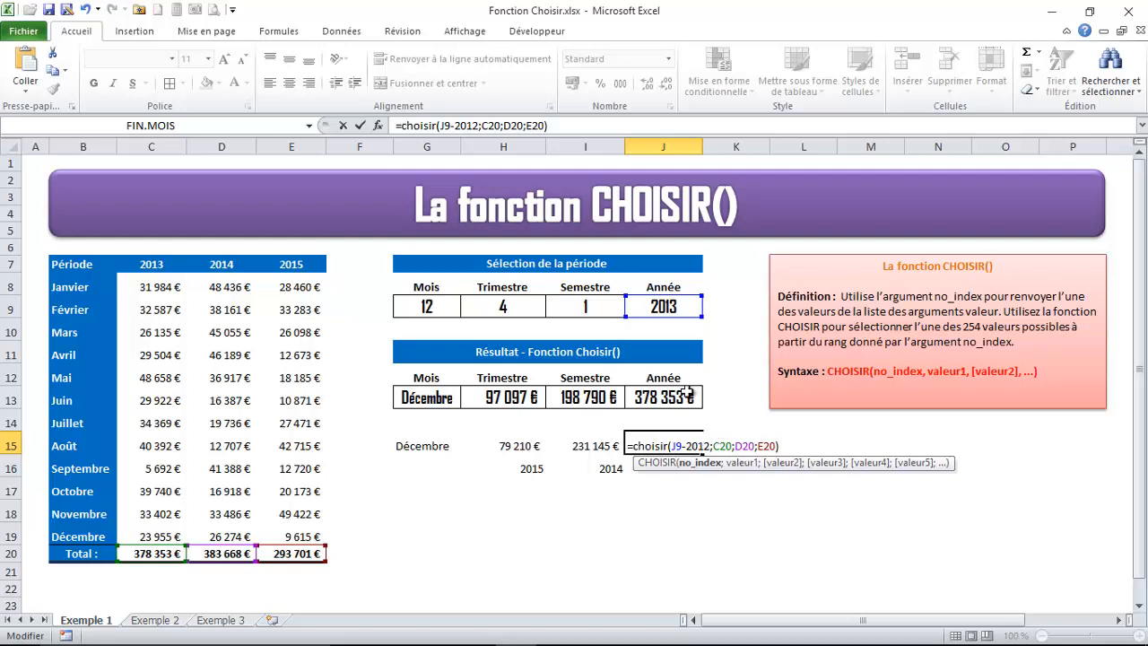
pyautogui.press('Return')
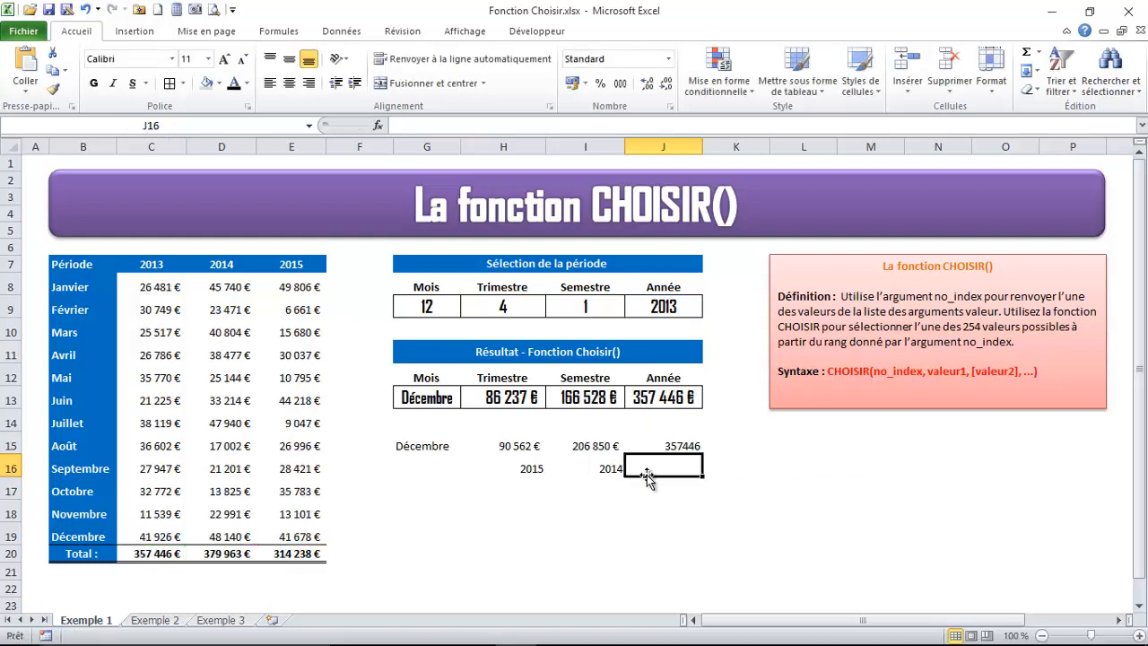
# Format the yearly result in J15 as a euro amount with one decimal place
pyautogui.click(671, 446)
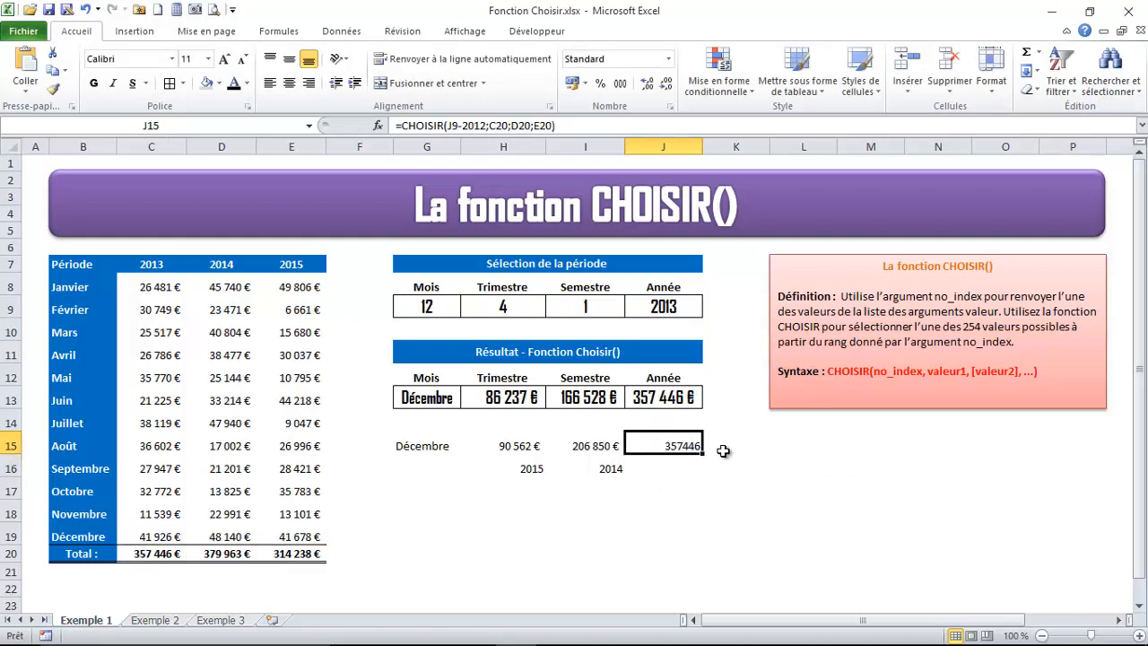
pyautogui.click(572, 85)
pyautogui.click(666, 85)
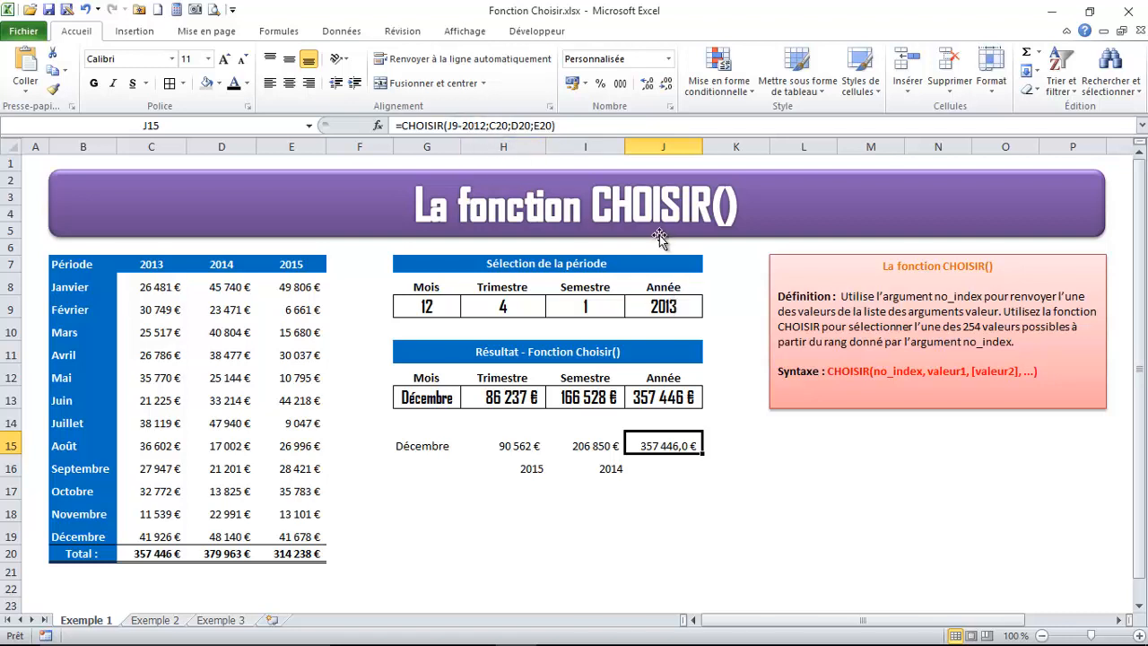
# Test the yearly result in J15 by choosing 2014 and 2015 as the year in J9
pyautogui.click(671, 307)
pyautogui.click(709, 309)
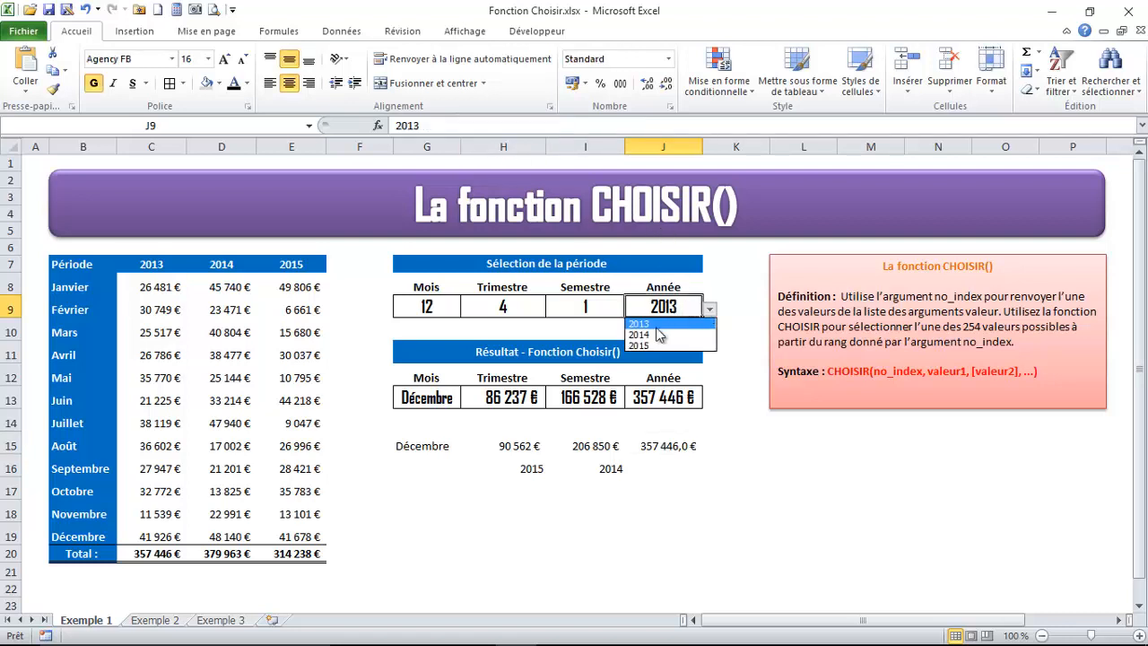
pyautogui.click(659, 335)
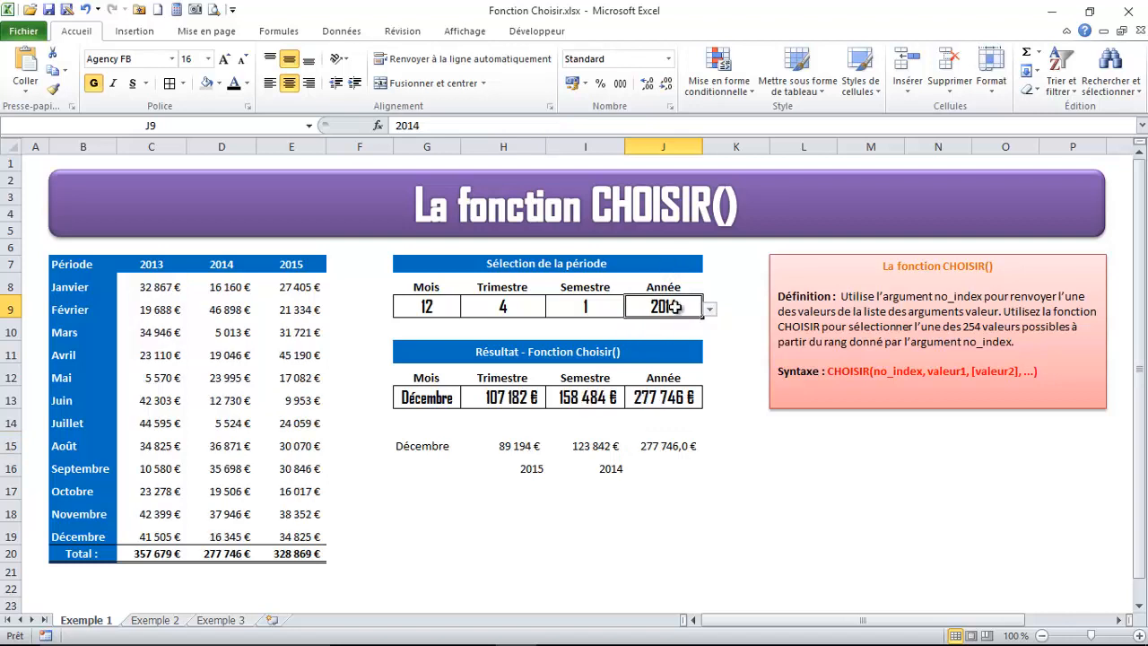
pyautogui.click(664, 442)
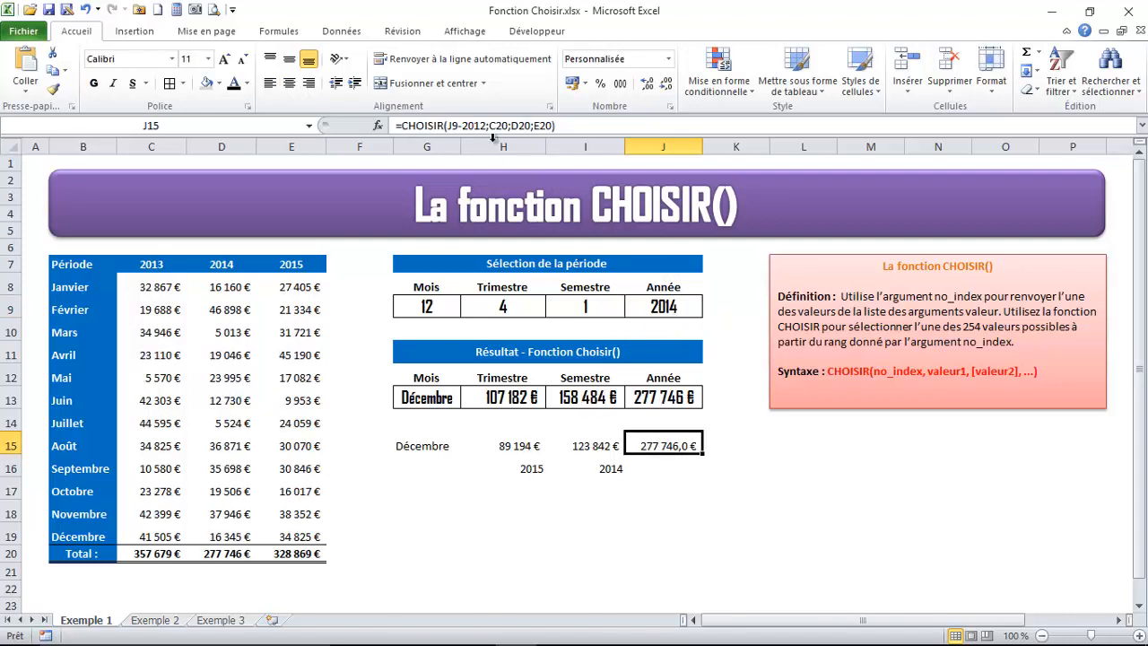
pyautogui.click(664, 307)
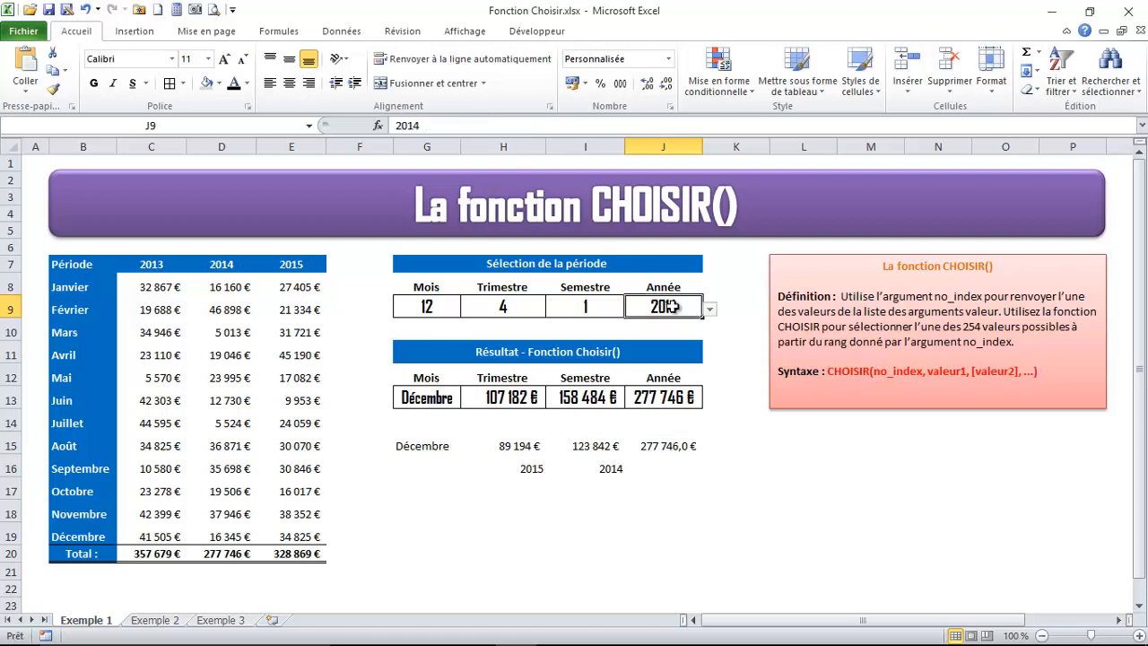
pyautogui.click(710, 309)
pyautogui.click(669, 330)
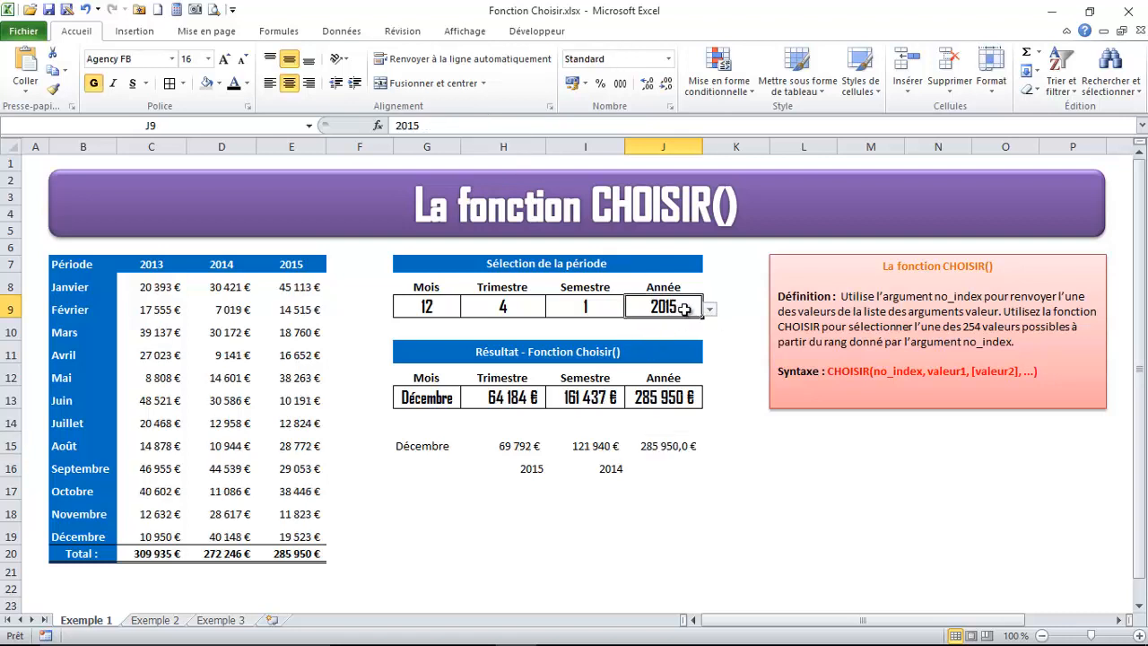
# Remove the remaining decimal from J15 and compare the amount with the 2015 total in E20
pyautogui.click(671, 445)
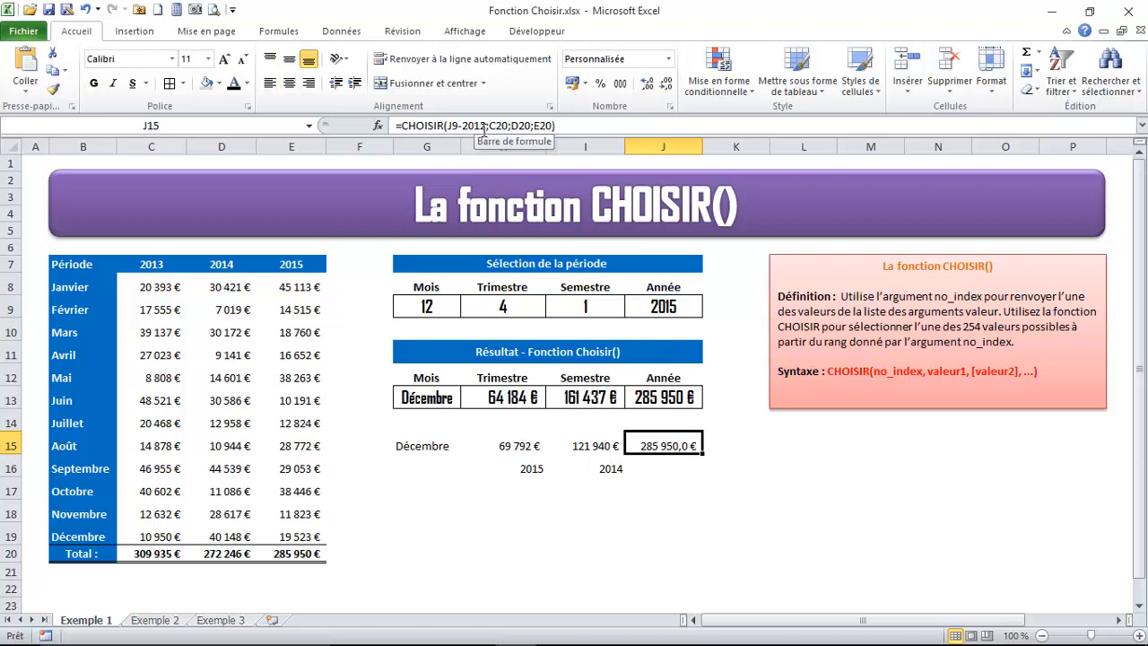
pyautogui.click(669, 83)
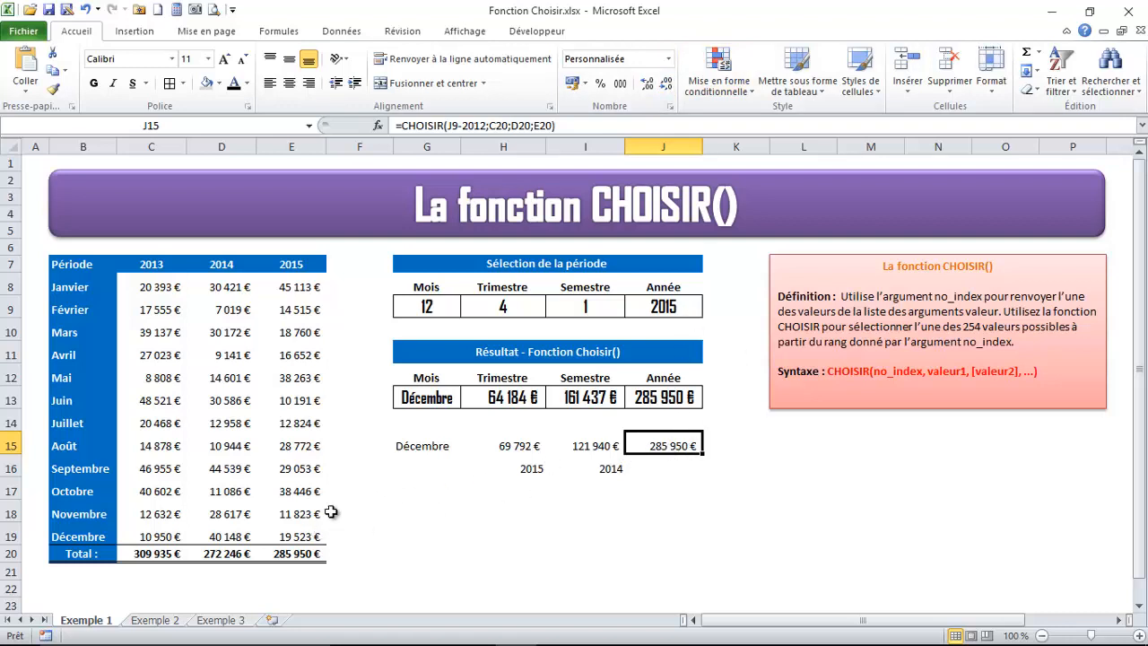
pyautogui.click(293, 554)
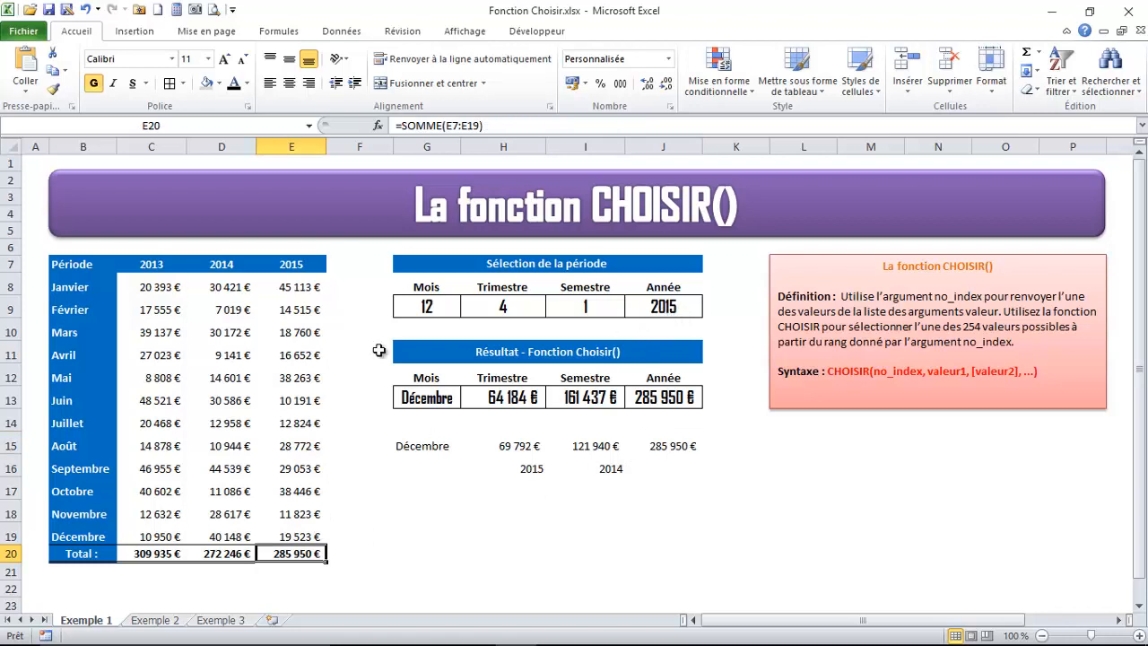
# Choose 2014 as the year in J9 and compare J15 with the 2014 total in D20
pyautogui.click(682, 308)
pyautogui.click(710, 309)
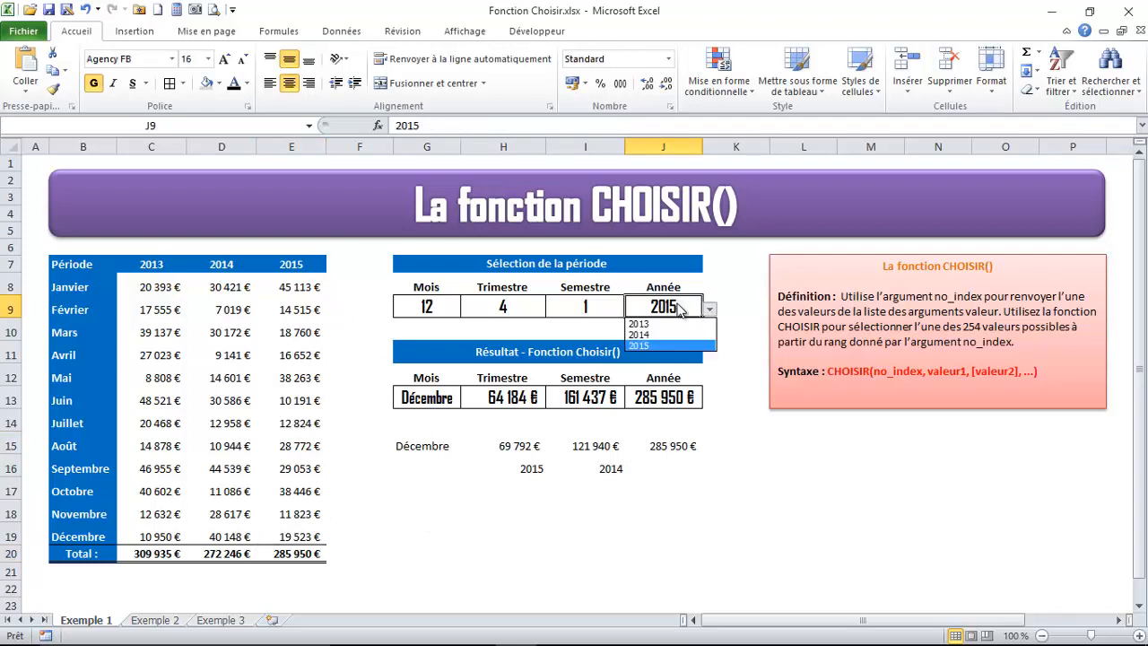
pyautogui.click(637, 333)
pyautogui.click(665, 445)
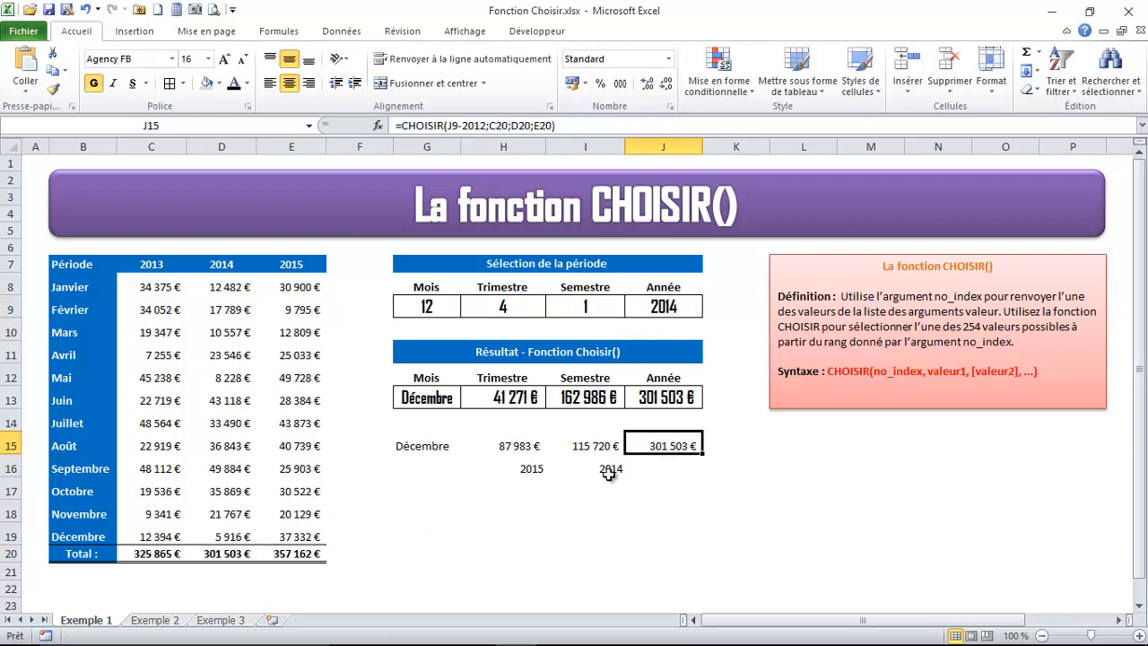
pyautogui.click(240, 551)
pyautogui.click(668, 449)
# Choose 2013 as the year in J9 and compare J15 with the 2013 total in C20
pyautogui.click(696, 307)
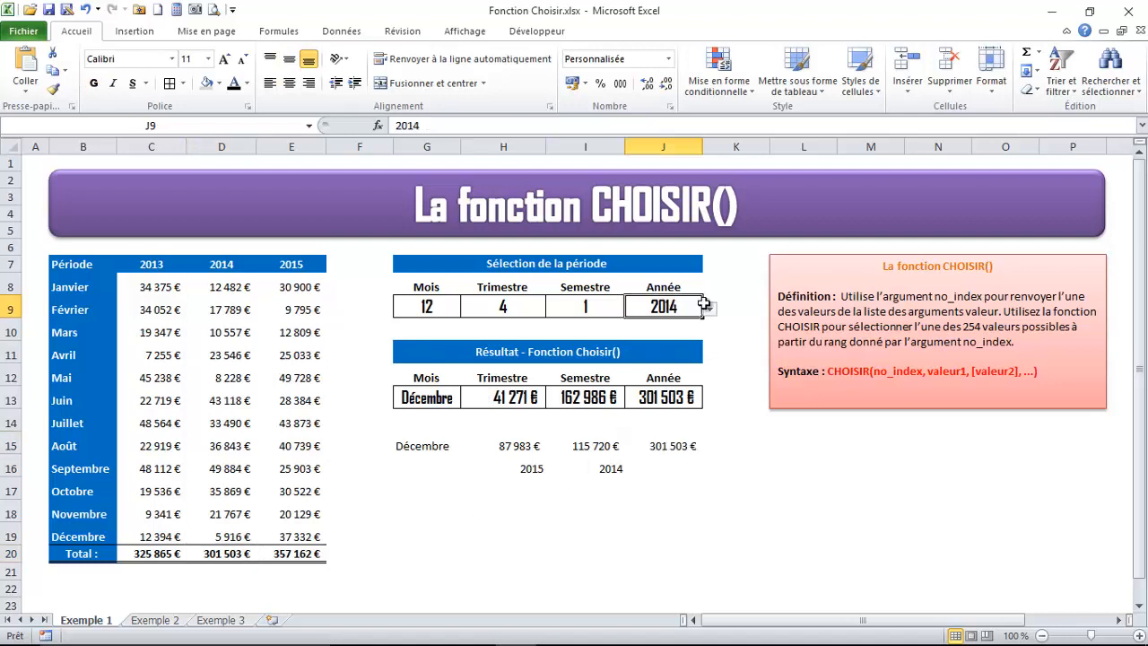
pyautogui.click(710, 309)
pyautogui.click(638, 322)
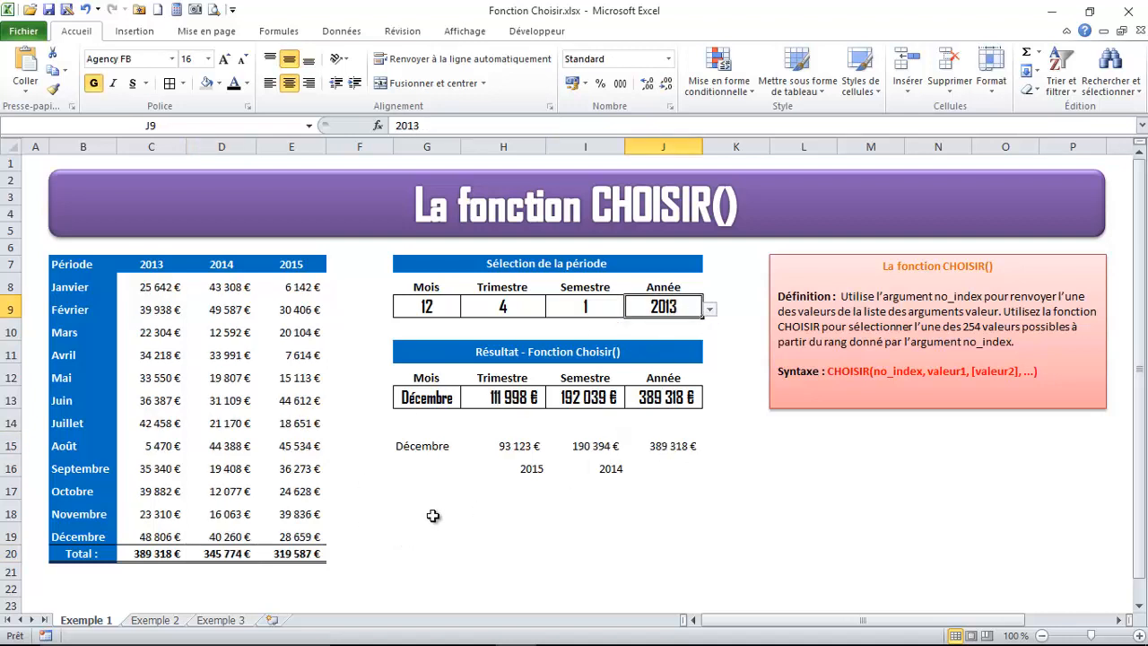
pyautogui.click(167, 555)
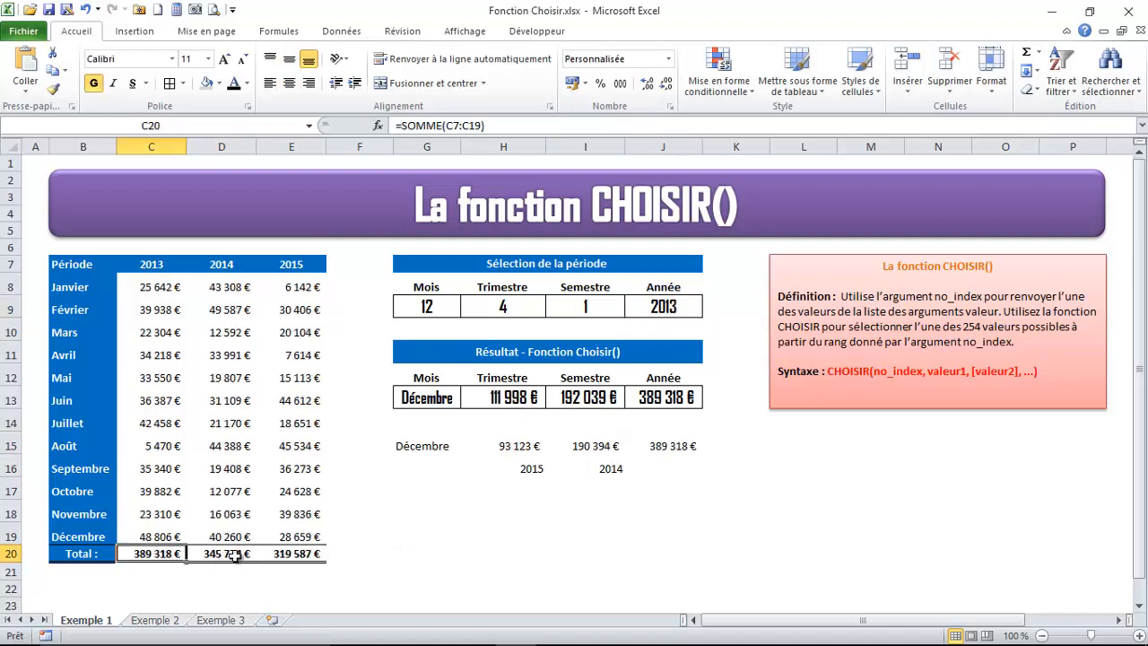
pyautogui.click(668, 448)
pyautogui.click(166, 554)
pyautogui.click(542, 492)
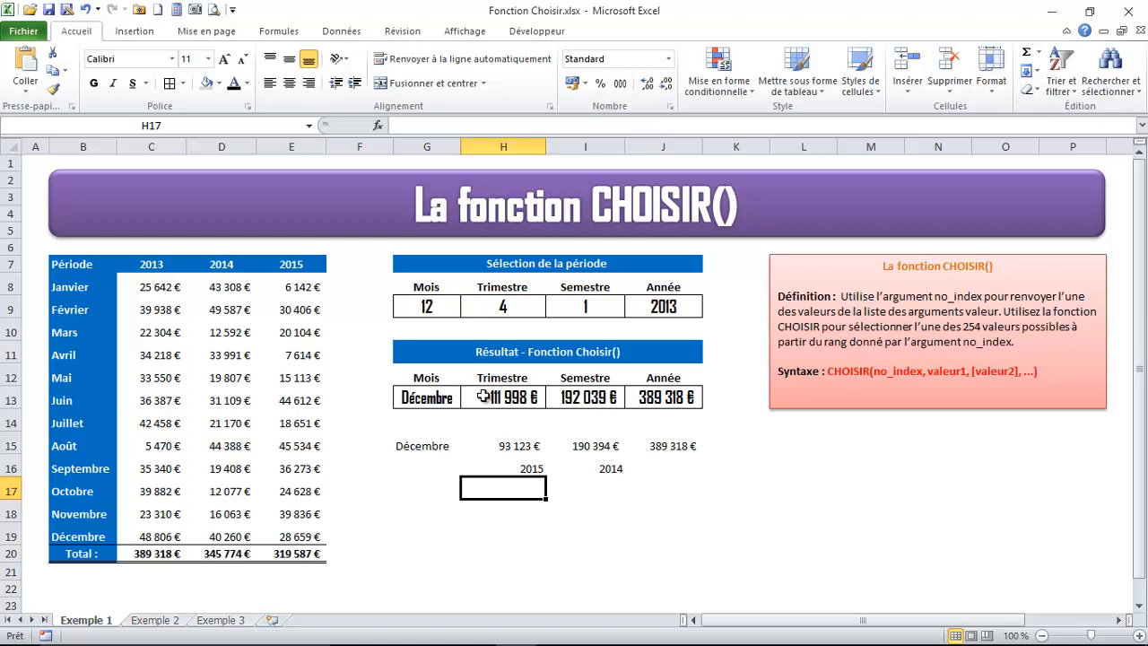
# On the Exemple 2 sheet, enter =joursem(A4) in E4 to return the weekday number of the first date
pyautogui.hotkey('ctrl', 'pagedown')
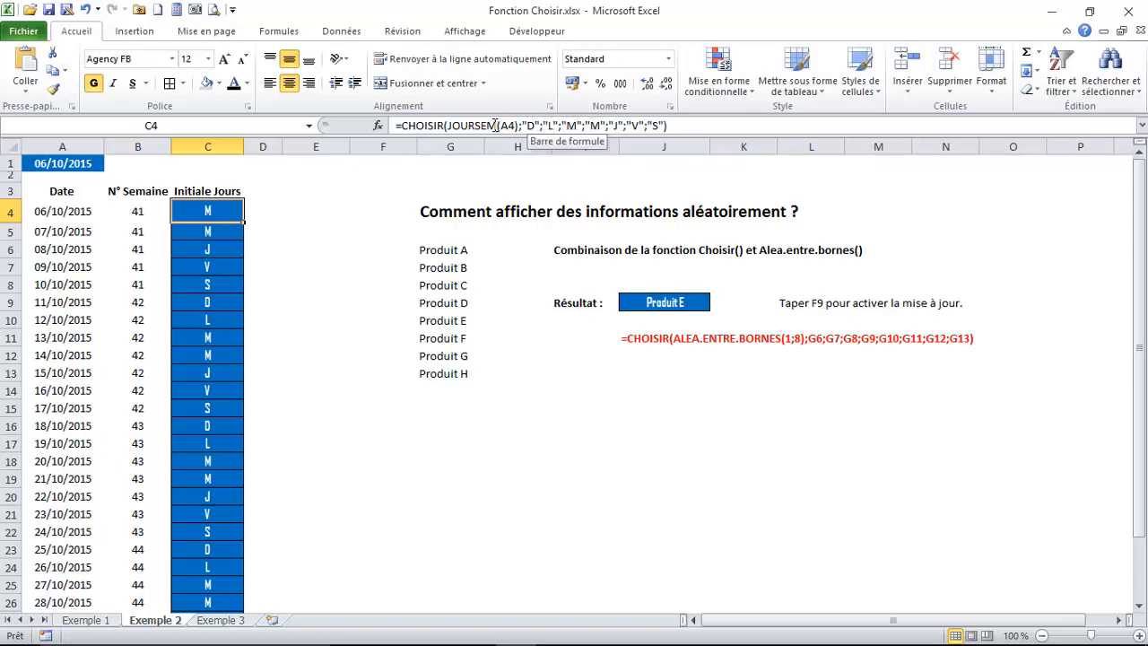
pyautogui.click(302, 209)
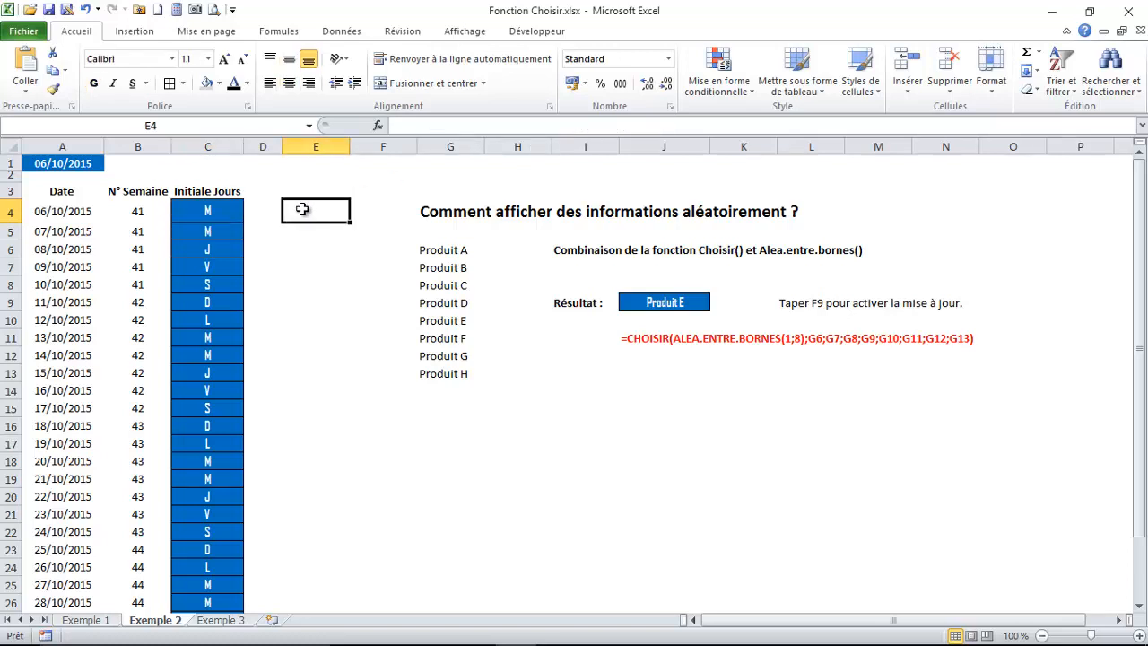
pyautogui.write('=jous')
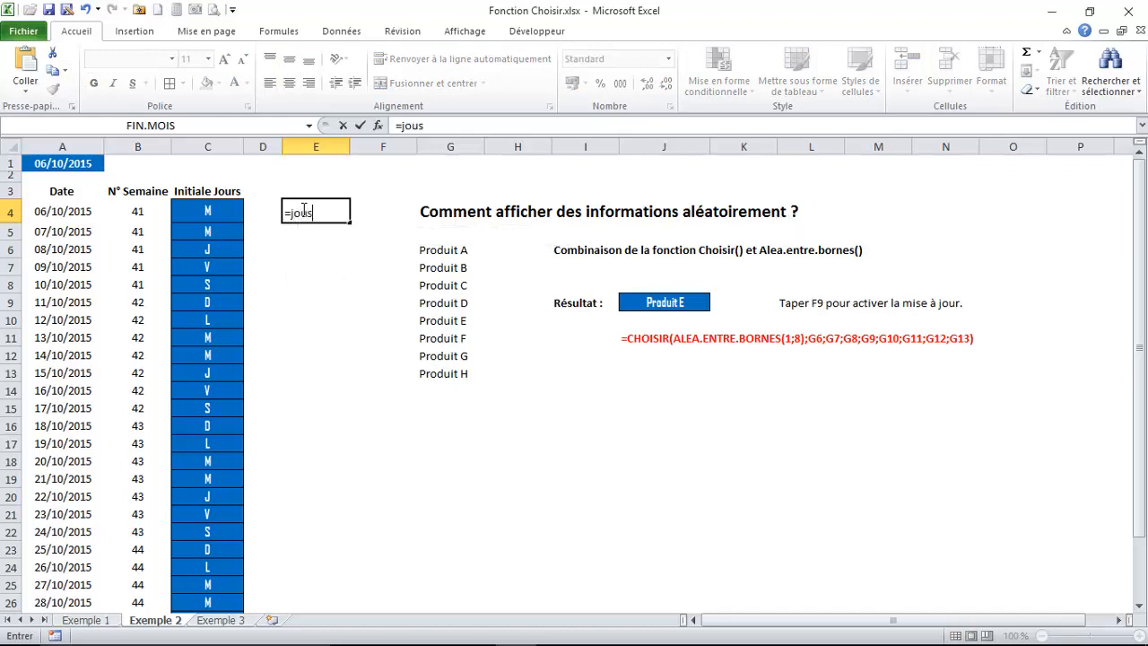
pyautogui.press('BackSpace')
pyautogui.write('rsem')
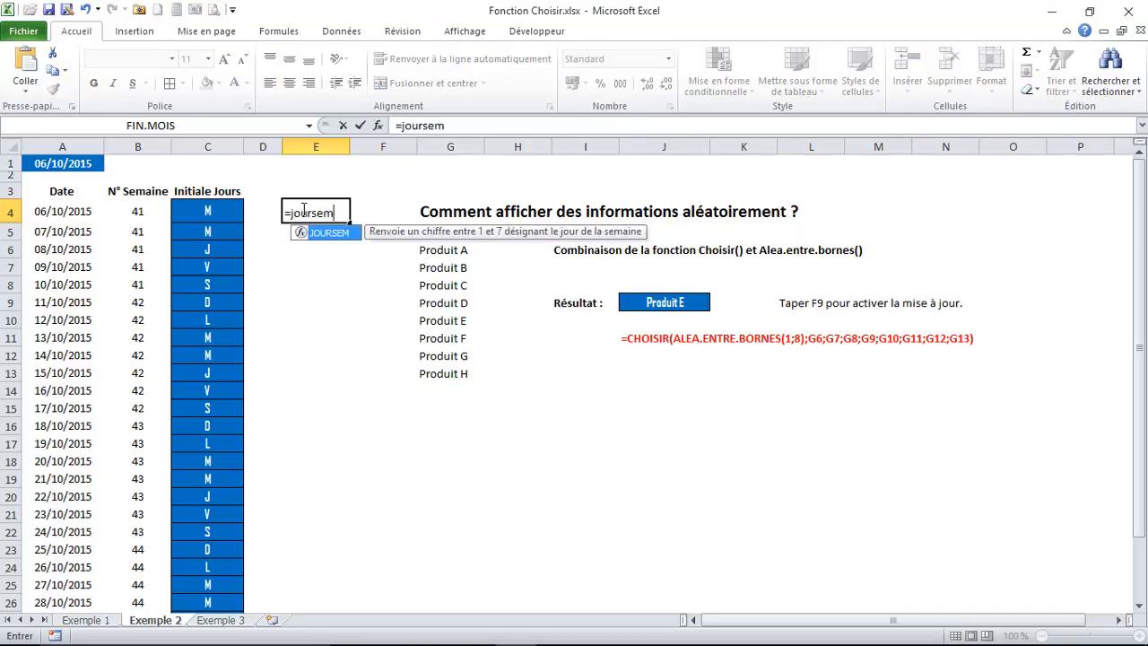
pyautogui.write('(')
pyautogui.click(65, 212)
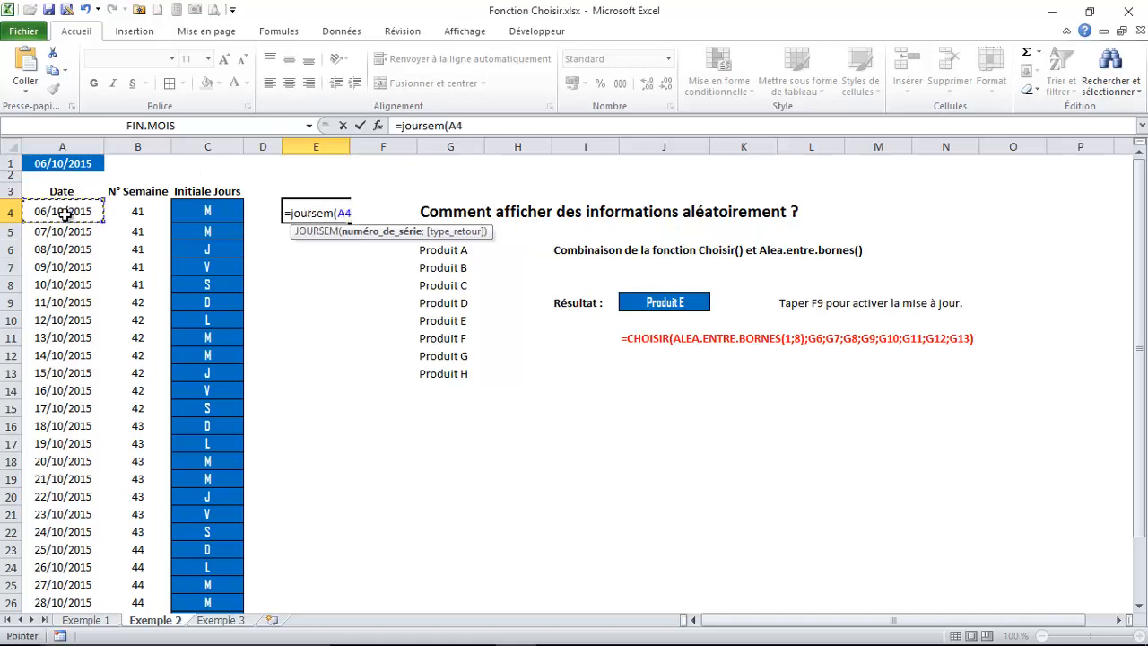
pyautogui.write(')')
pyautogui.press('Return')
# Copy the JOURSEM formula from E4 down to E29, covering every date in column A
pyautogui.click(339, 212)
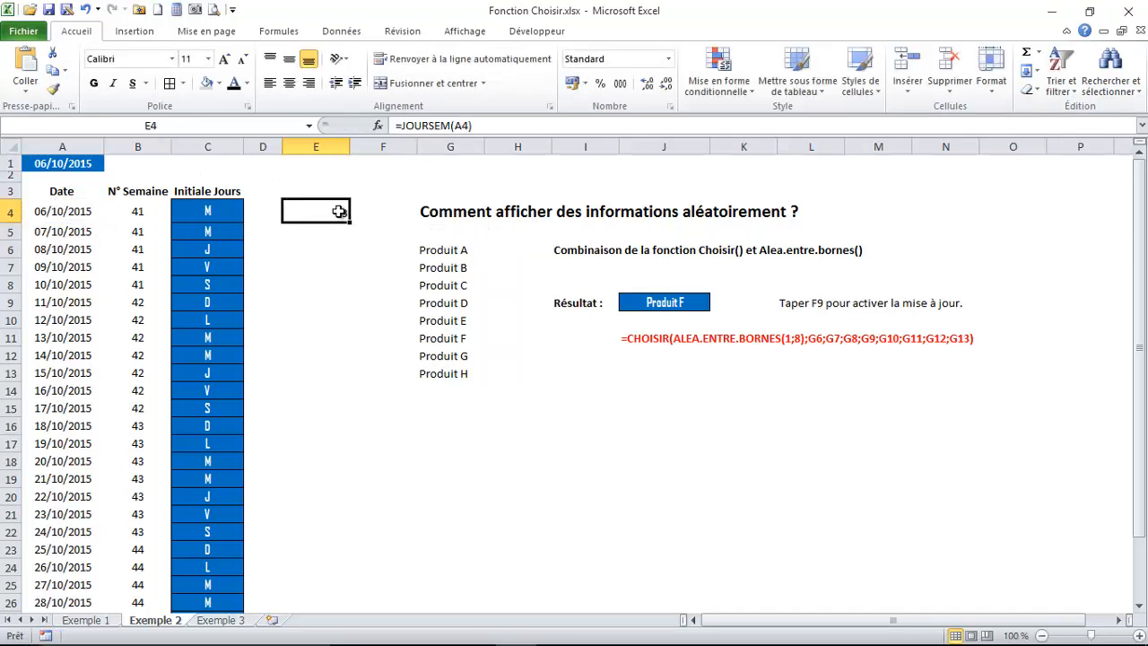
pyautogui.moveTo(348, 221); pyautogui.dragTo(338, 596)
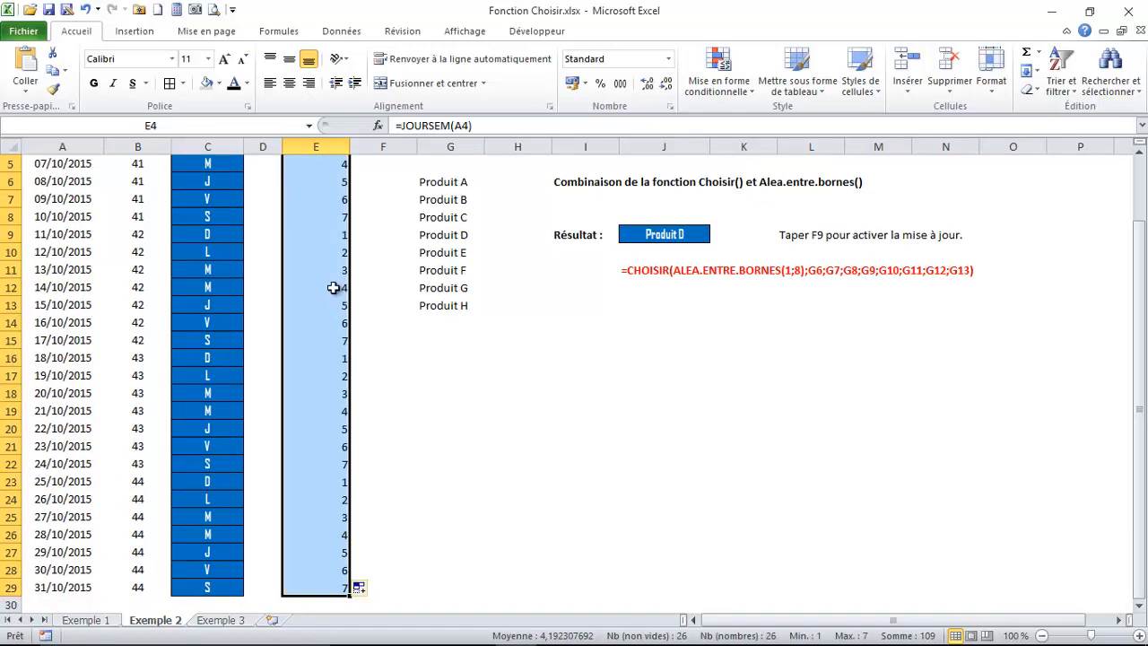
pyautogui.scroll(2, 333, 287)
# Compare the weekday numbers in column E with the day initials in column C
pyautogui.click(336, 210)
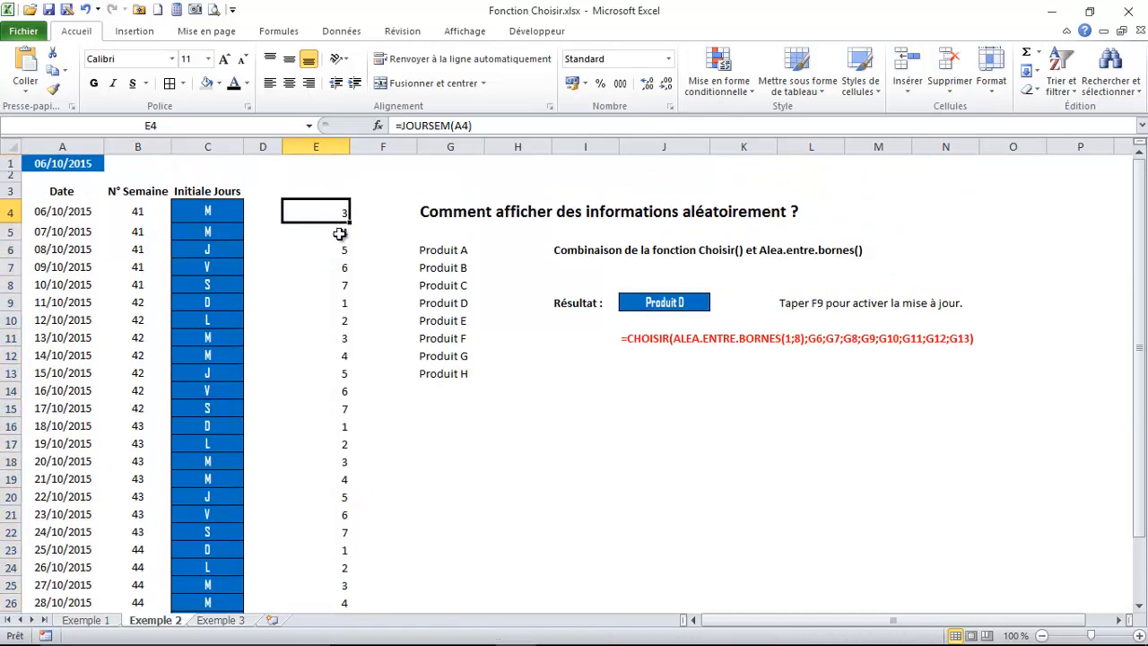
pyautogui.click(339, 233)
pyautogui.click(208, 231)
pyautogui.click(333, 215)
pyautogui.click(343, 301)
pyautogui.click(335, 235)
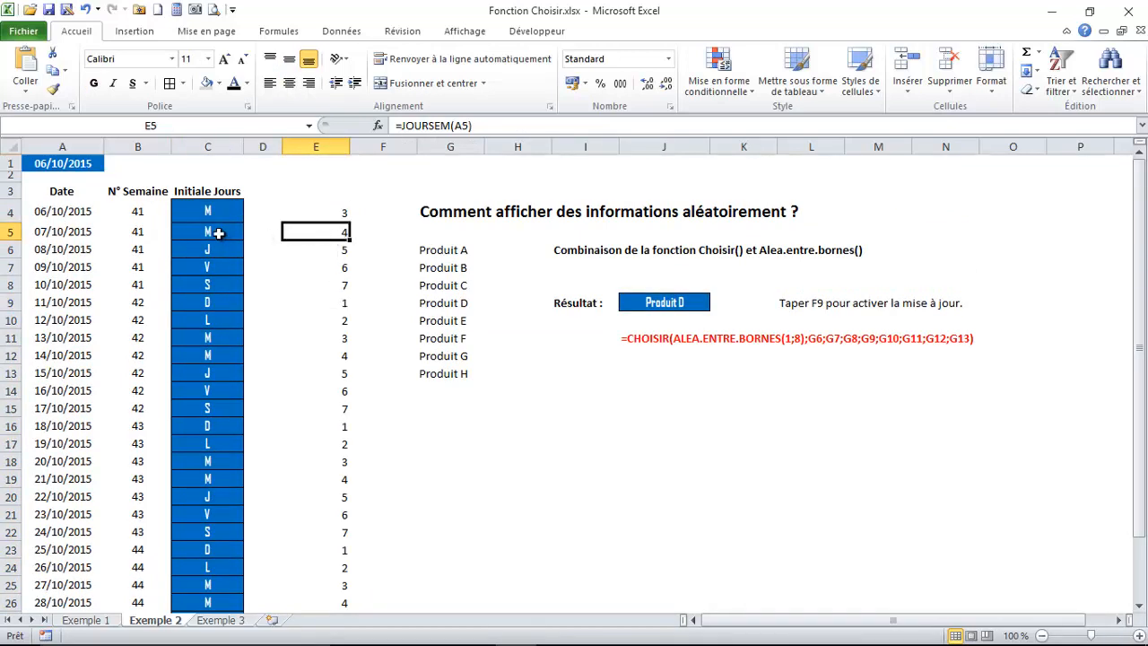
pyautogui.click(341, 253)
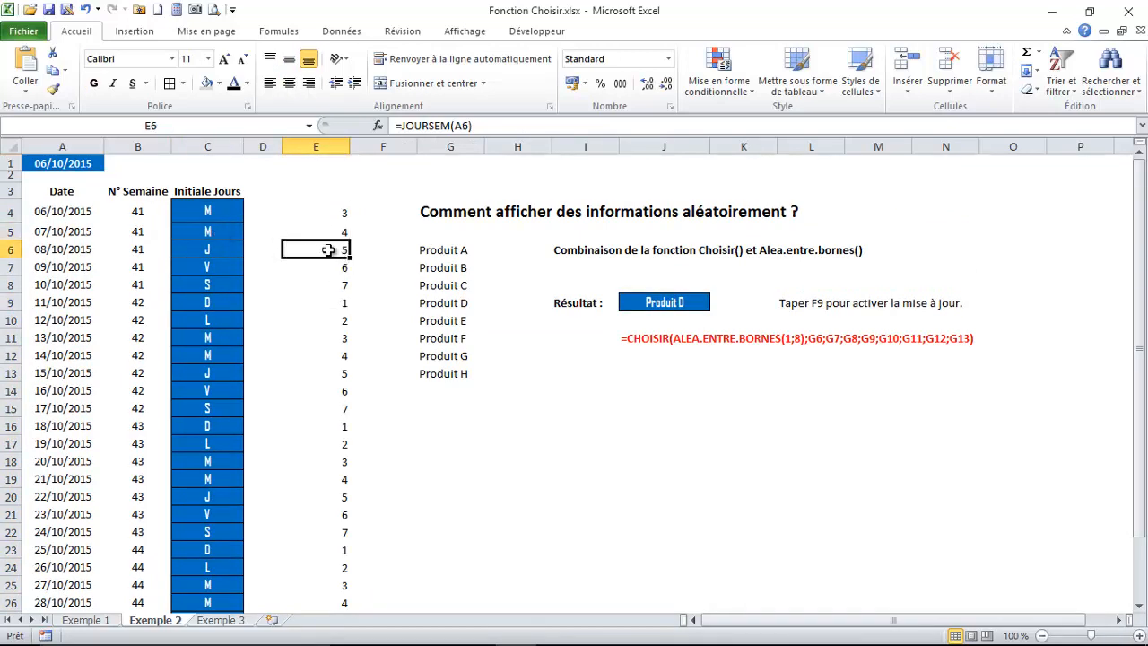
pyautogui.click(337, 302)
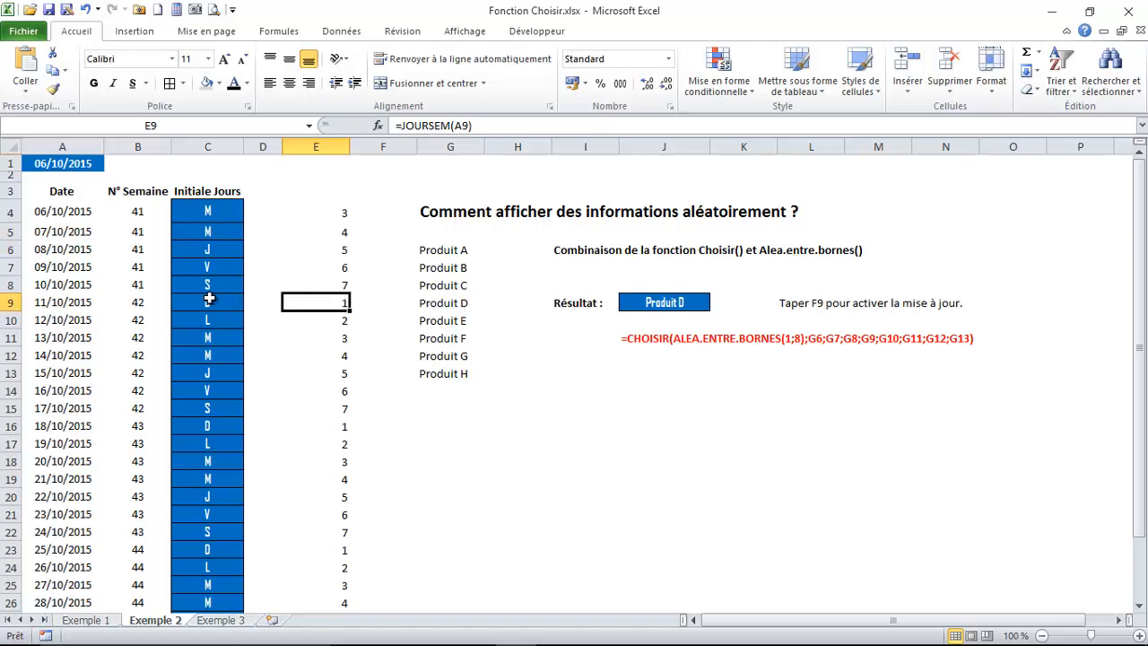
pyautogui.click(348, 324)
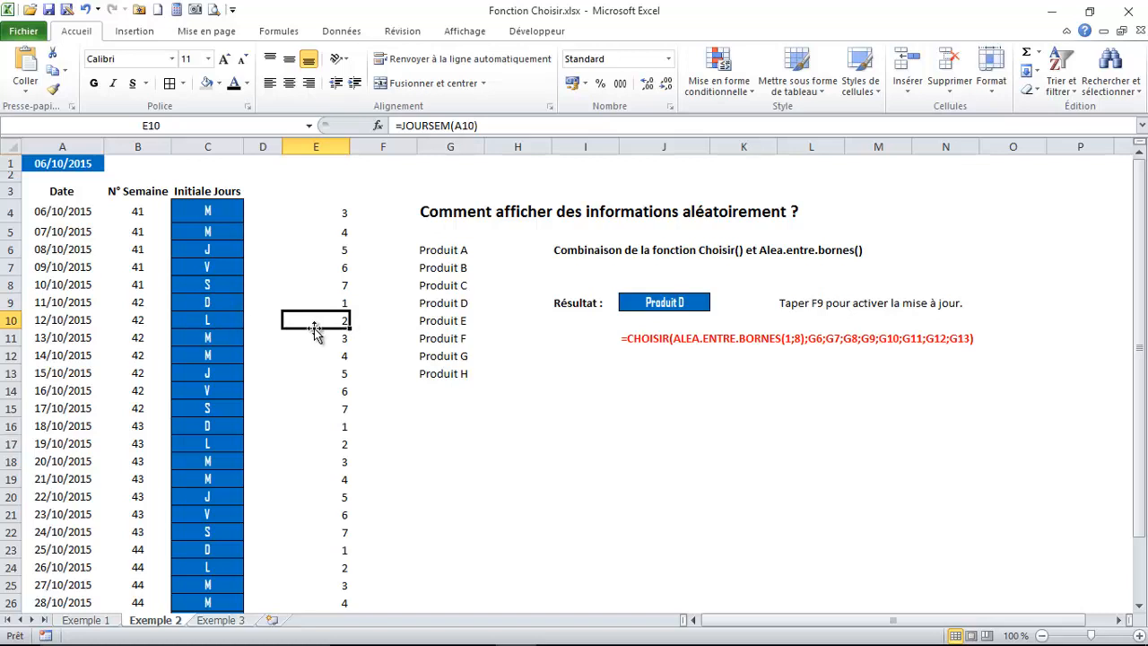
# Examine the formulas in C4:C8 that combine CHOISIR and JOURSEM to return the day initials
pyautogui.click(208, 211)
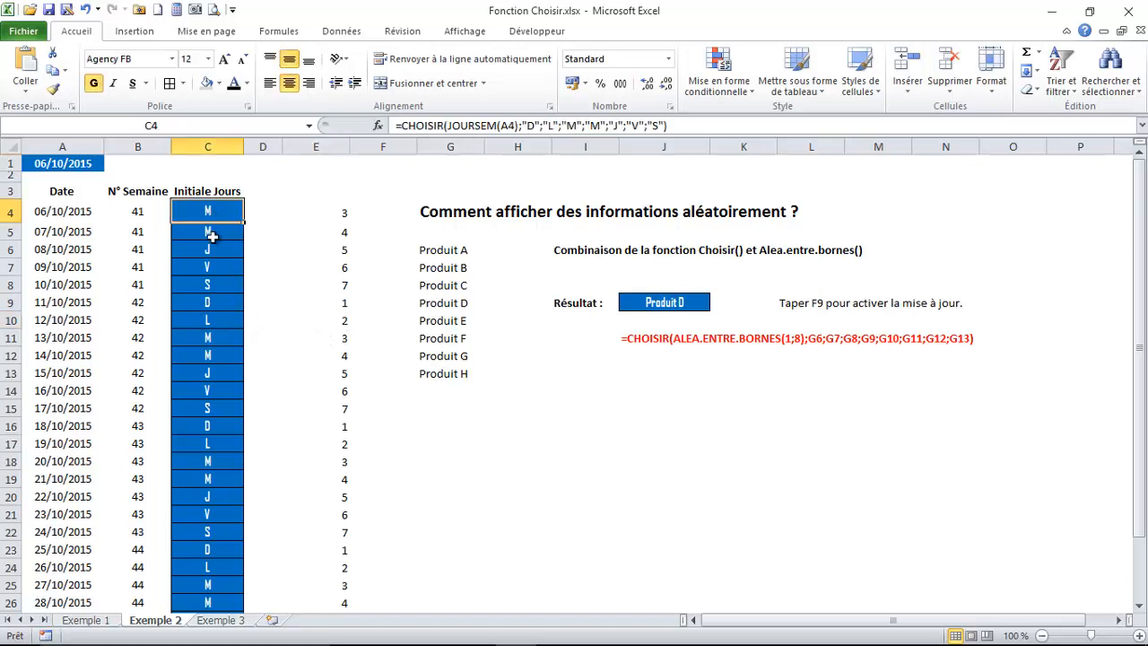
pyautogui.click(208, 231)
pyautogui.click(215, 286)
pyautogui.click(223, 211)
pyautogui.click(218, 267)
pyautogui.click(215, 212)
# Examine the random product formula in J9, recalculate it three times, and select its source list G6:G13
pyautogui.click(659, 308)
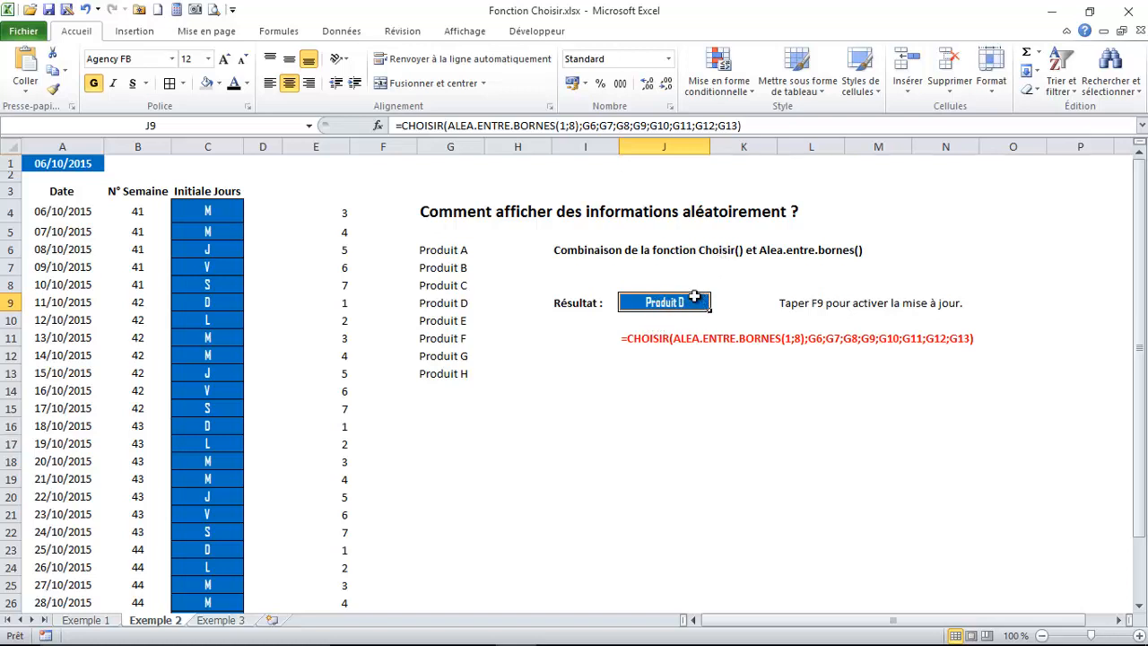
pyautogui.press('F9')
pyautogui.press('F9')
pyautogui.press('F9')
pyautogui.moveTo(420, 255); pyautogui.dragTo(453, 369)
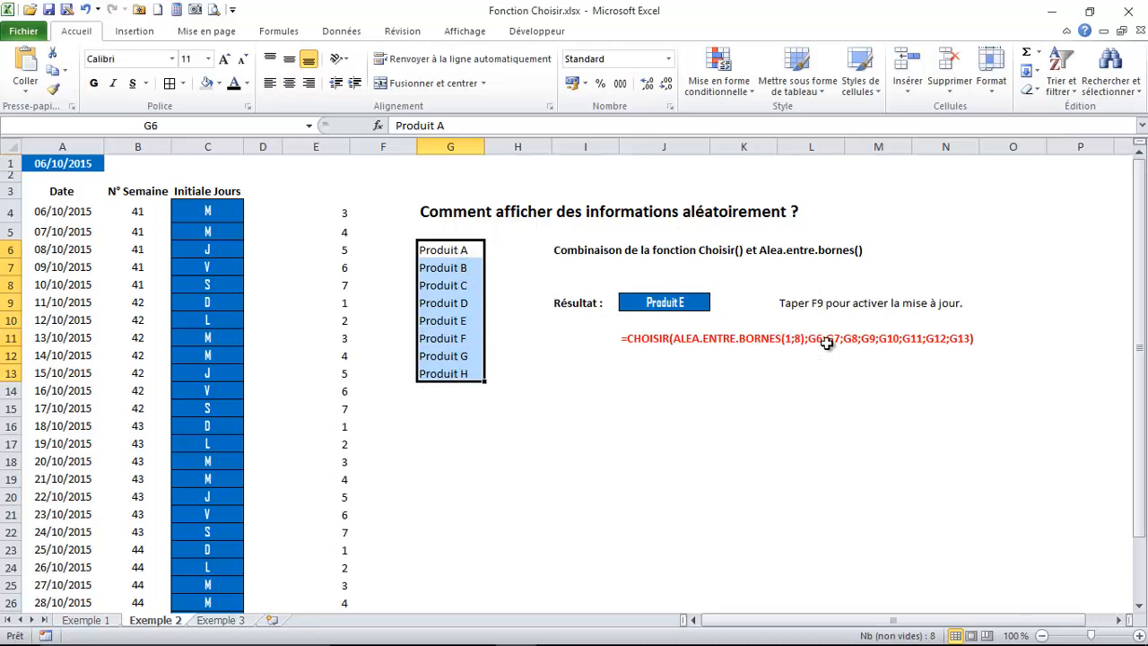
# Compare the product entries in G7 and G8 with the random product formula in J9
pyautogui.click(442, 269)
pyautogui.click(448, 287)
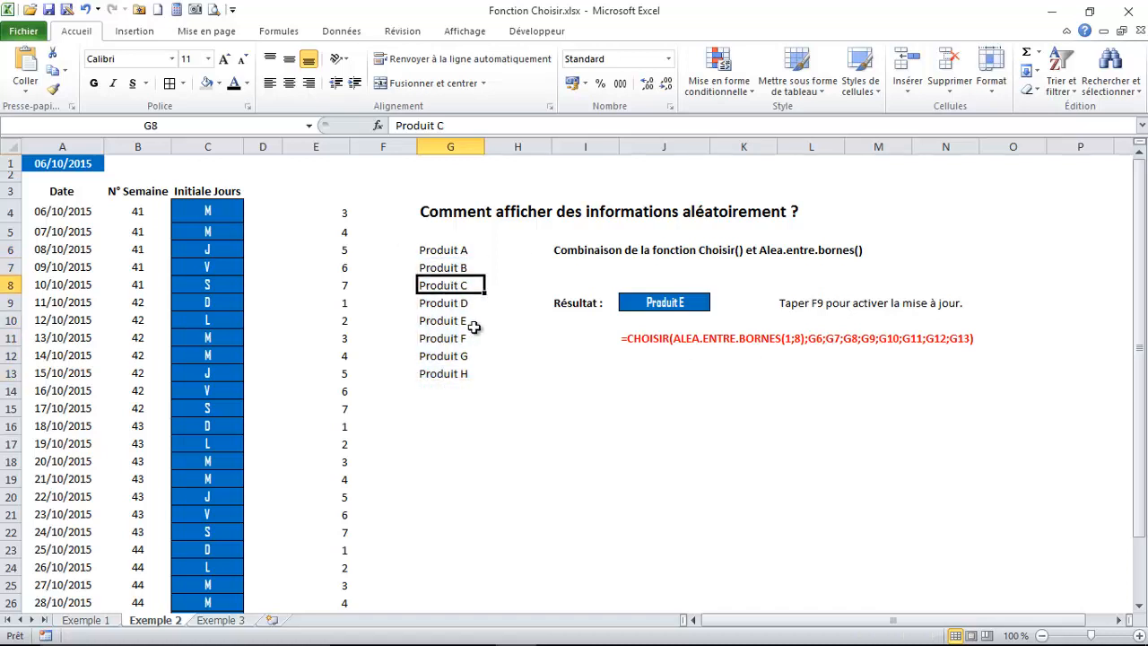
pyautogui.click(661, 302)
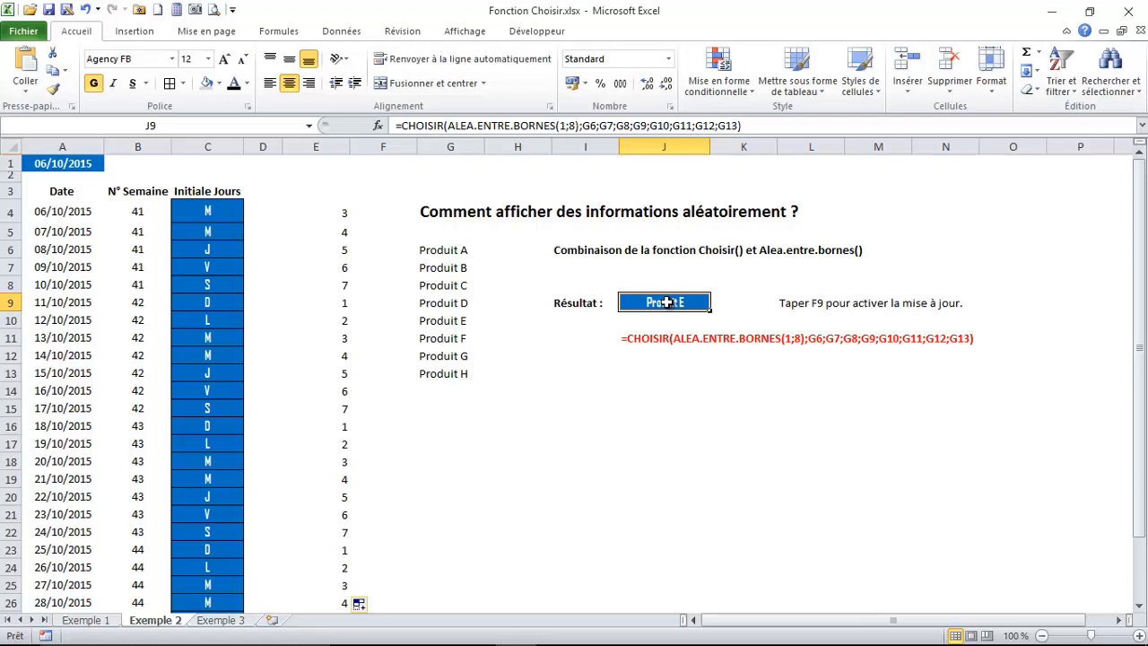
# Open the Exemple 3 sheet and examine code 5 and its designation in the product list
pyautogui.hotkey('ctrl', 'pagedown')
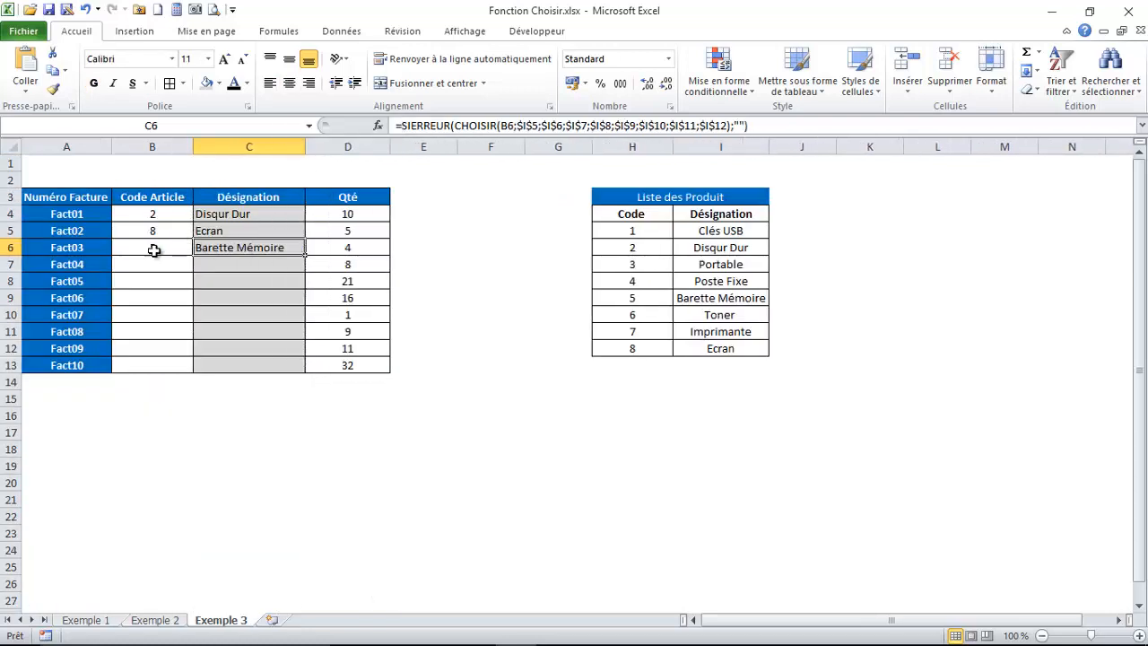
pyautogui.click(630, 297)
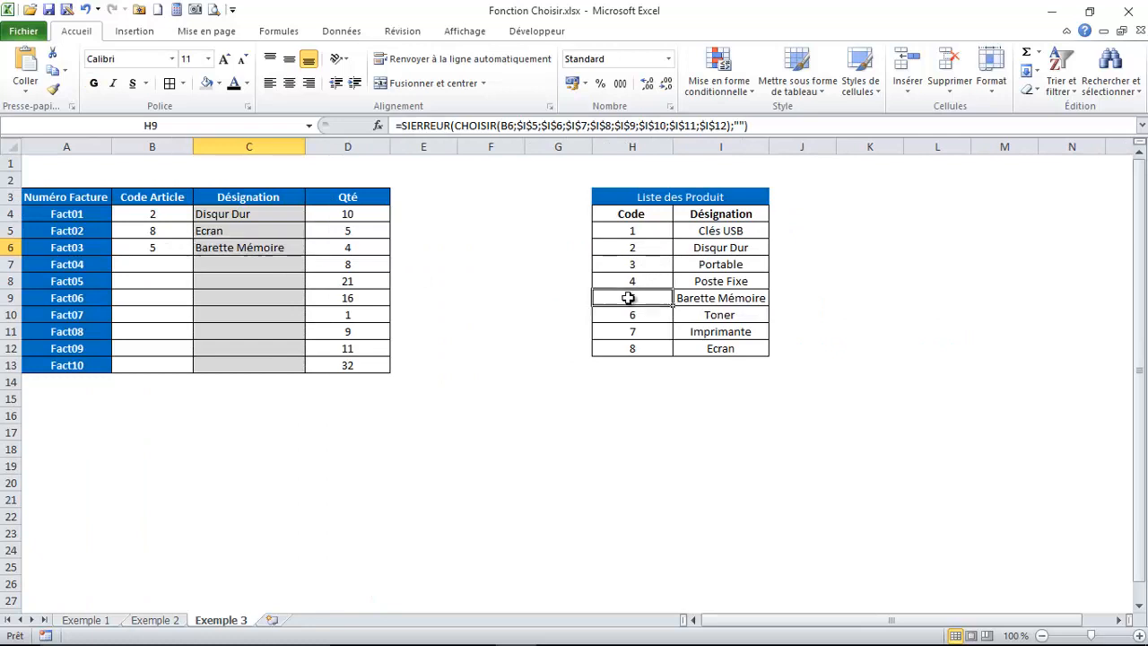
pyautogui.click(691, 299)
# Enter article code 7 for Fact04 in B7 and check the designation formula in C7
pyautogui.click(165, 264)
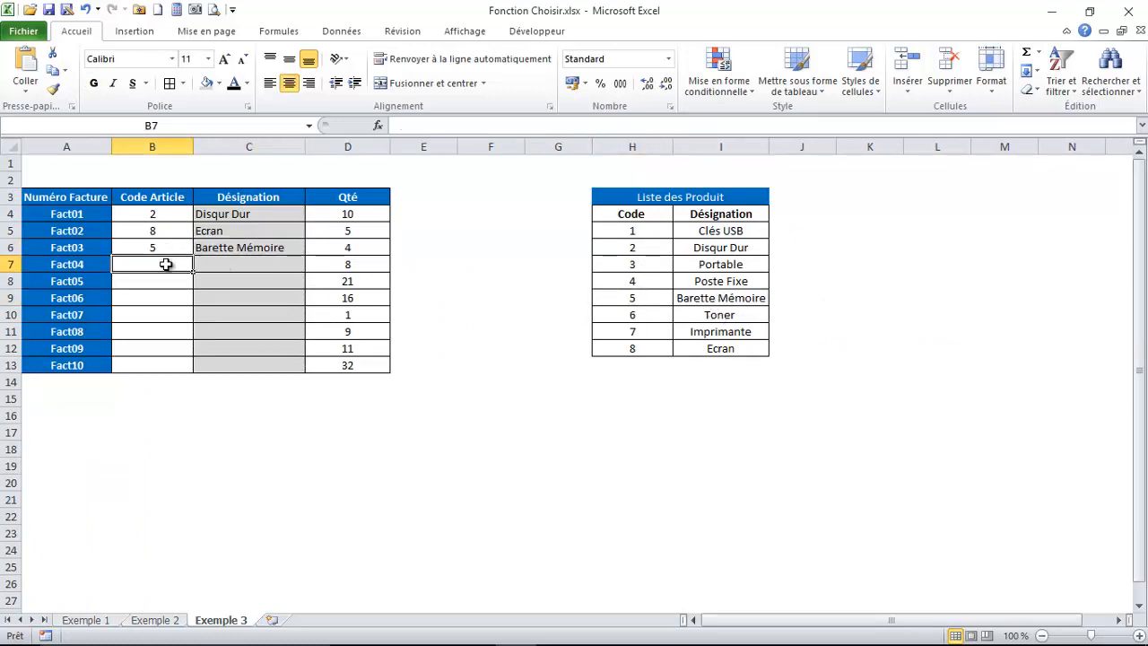
pyautogui.write('7')
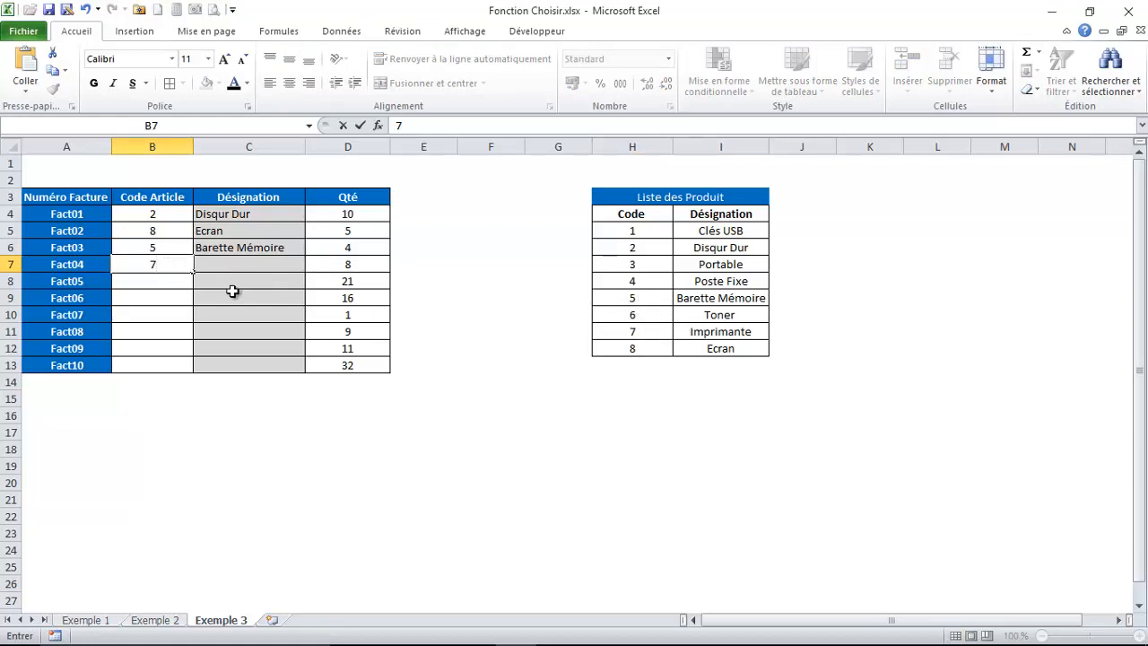
pyautogui.press('Return')
pyautogui.click(236, 262)
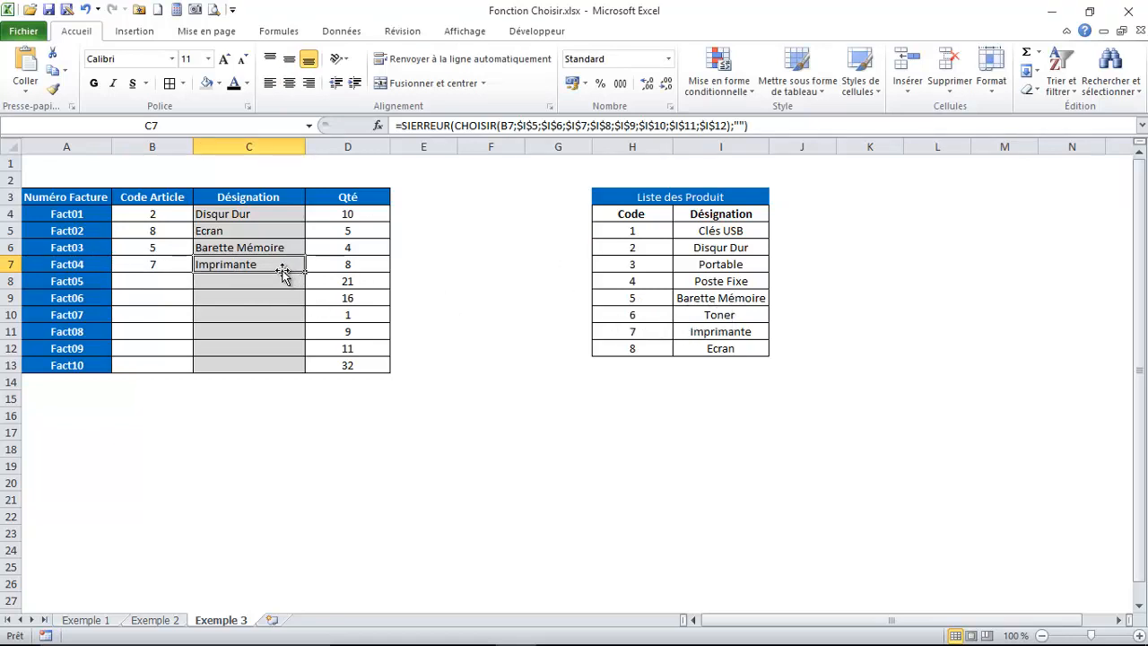
# Enter article code 1 for Fact05 in B8 and check the designation returned in C8
pyautogui.click(160, 283)
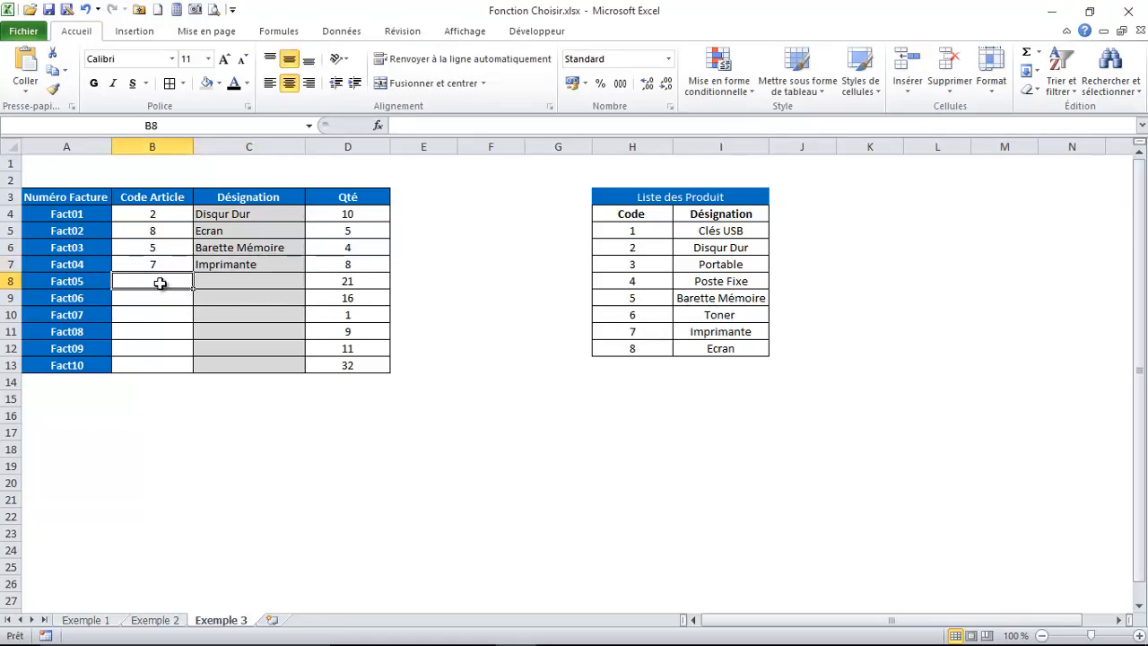
pyautogui.write('1')
pyautogui.press('Return')
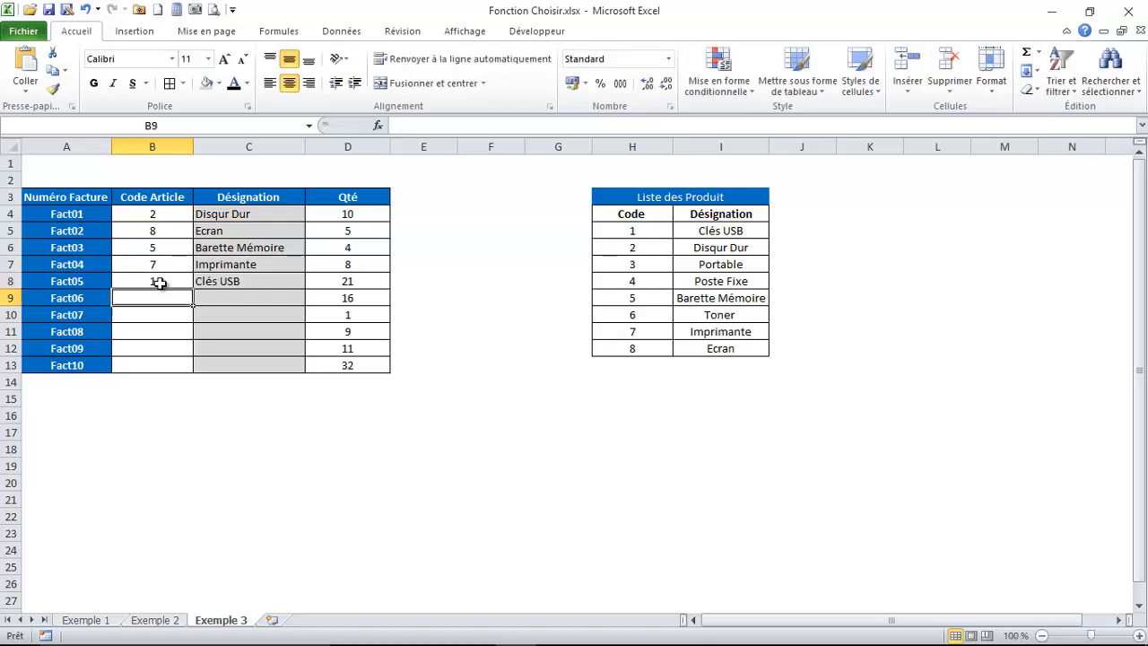
pyautogui.click(226, 281)
pyautogui.click(155, 282)
# Examine the SIERREUR and CHOISIR formulas in the Désignation column, from C4 and C8 to the row without a code in C9
pyautogui.click(238, 217)
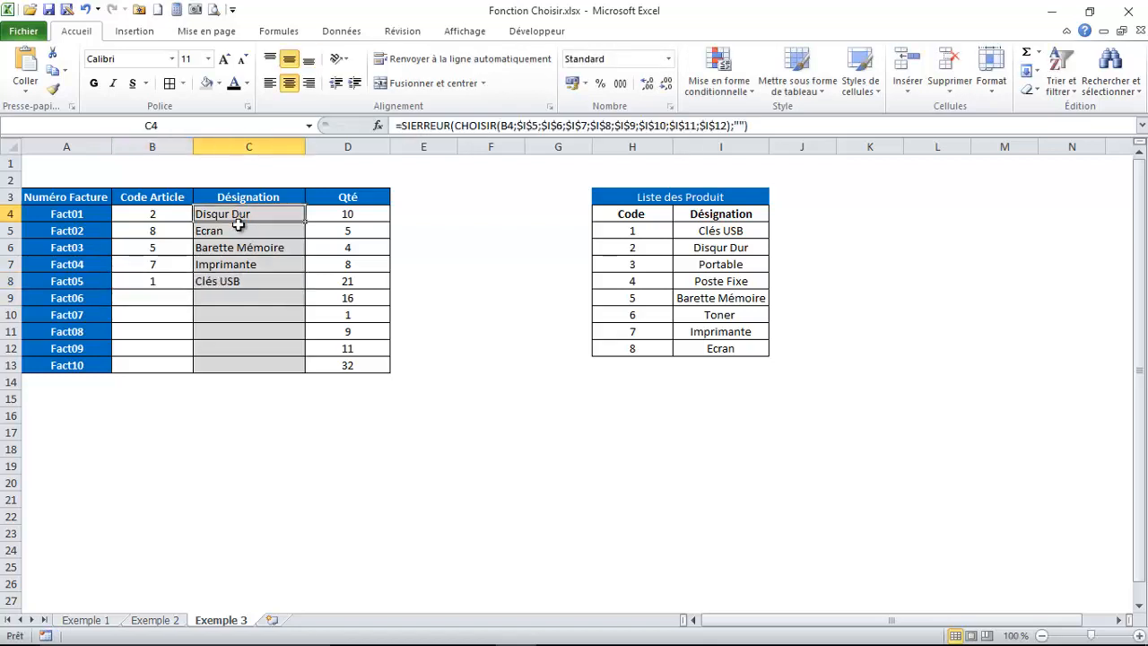
pyautogui.click(231, 282)
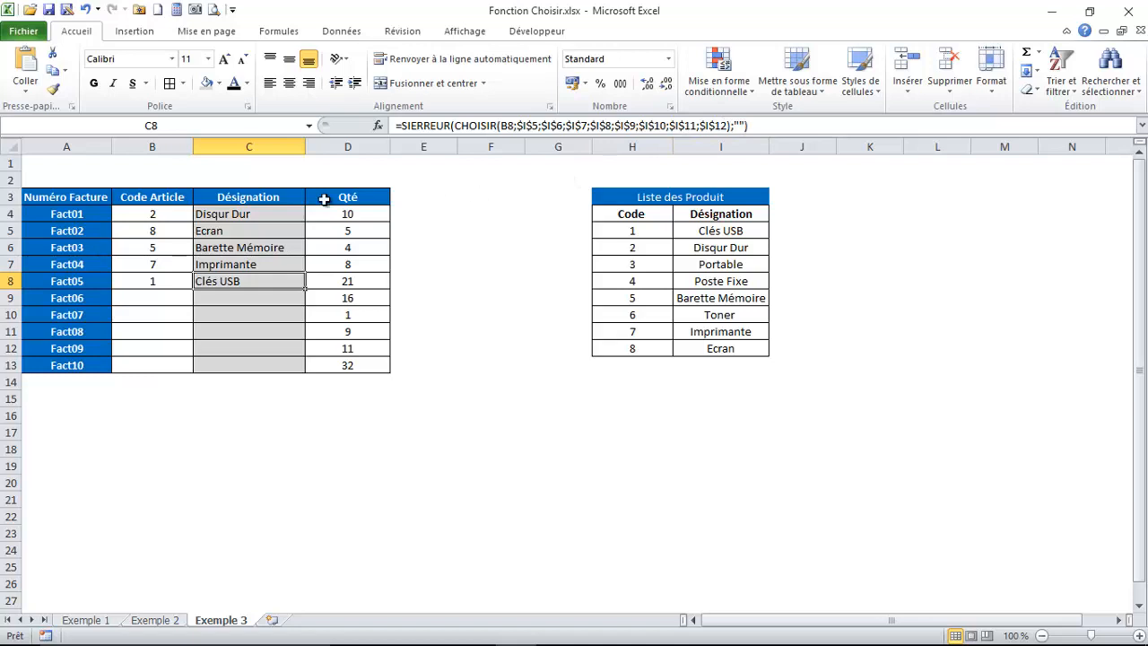
pyautogui.click(236, 306)
pyautogui.click(254, 298)
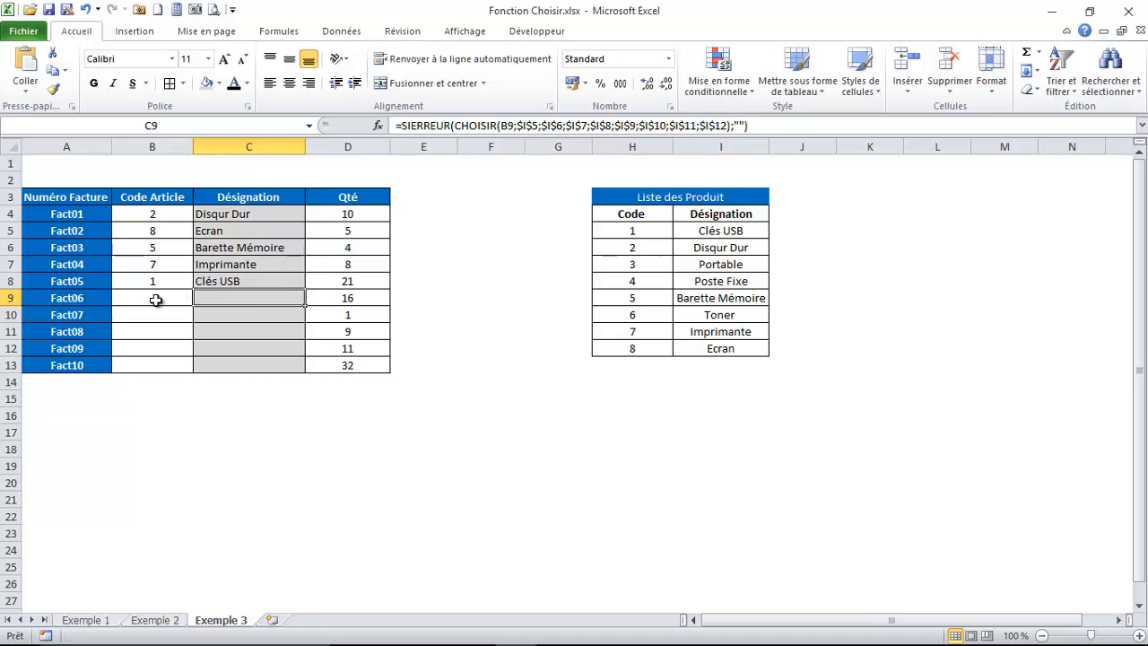
# Return to the Exemple 1 sheet and select the empty cell K17
pyautogui.click(74, 196)
pyautogui.click(87, 619)
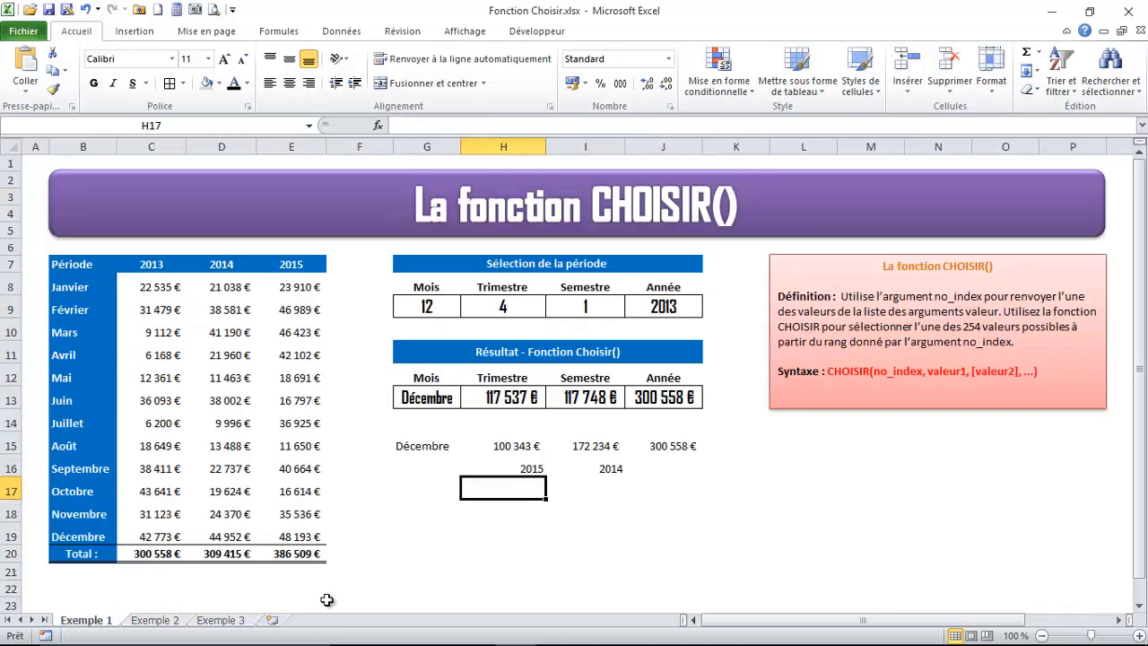
pyautogui.click(868, 438)
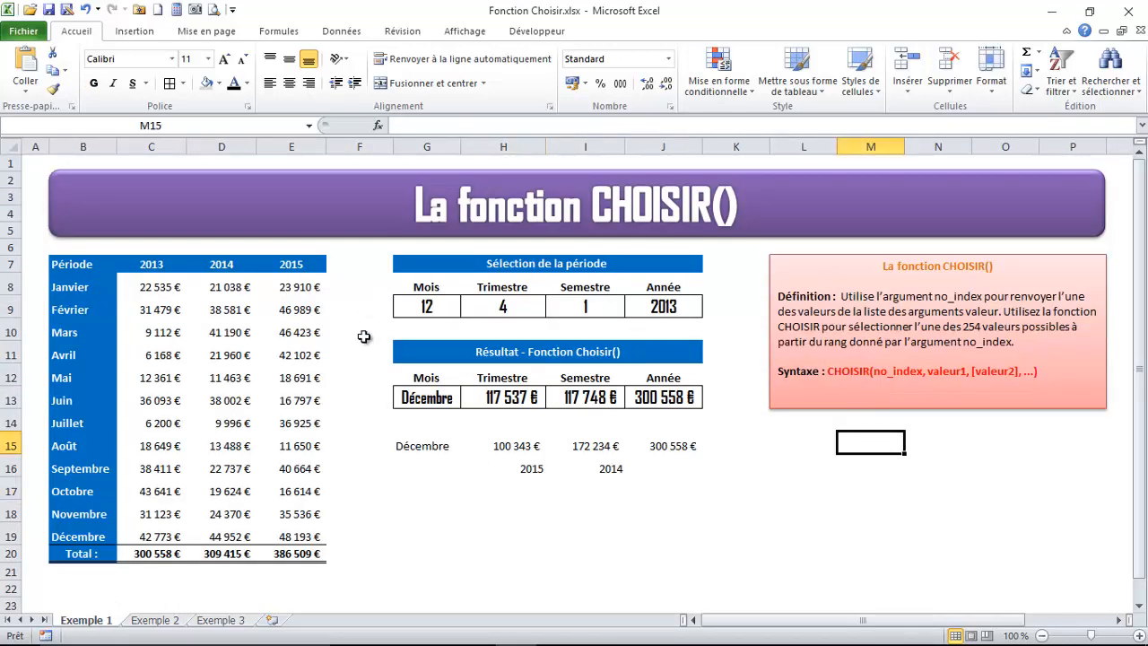
pyautogui.click(465, 531)
pyautogui.click(709, 493)
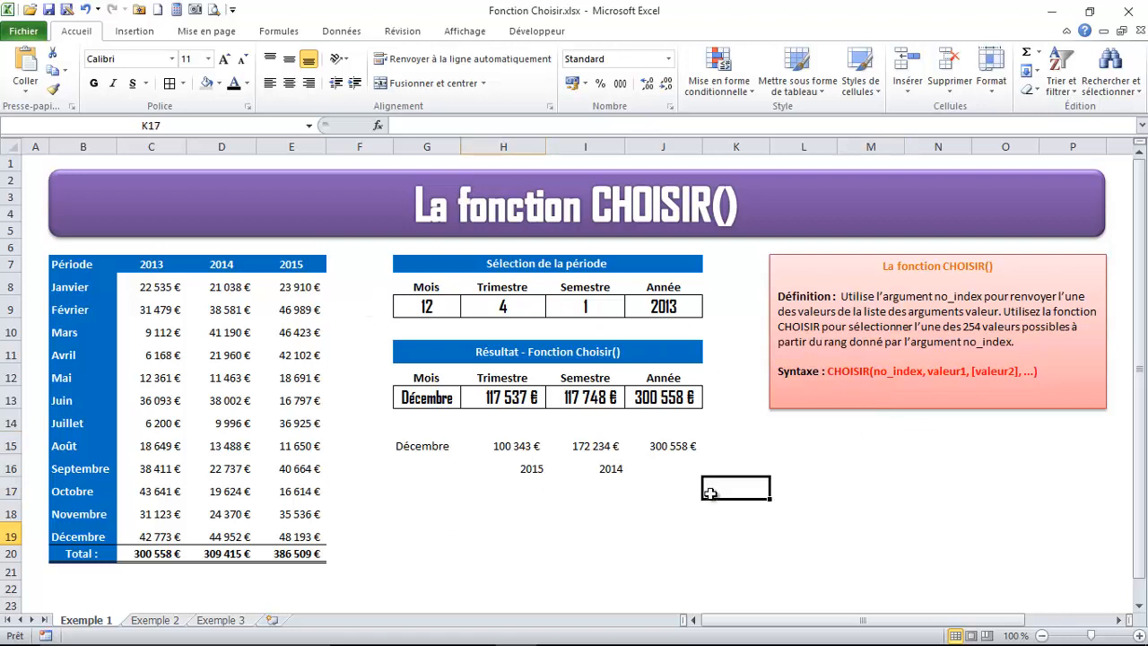